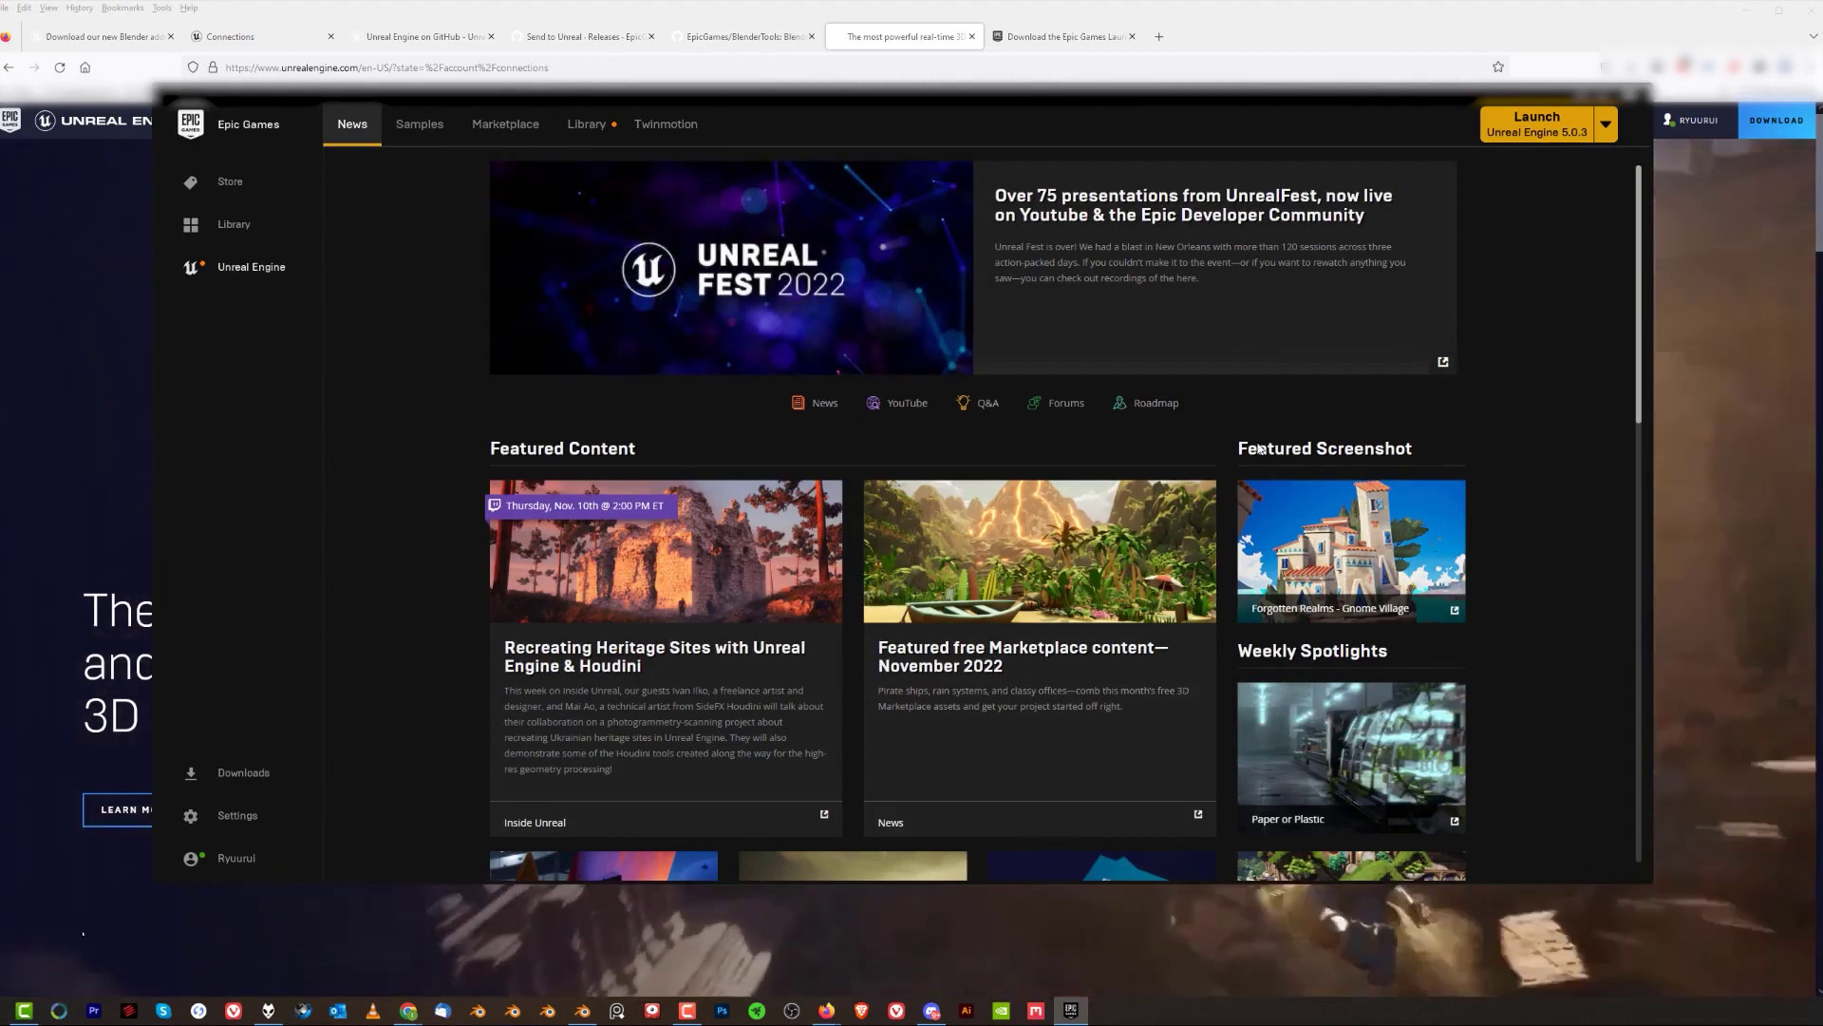
Review the installed Unreal Engine versions and the 5.0.3 options in the Epic Games library, and close the launcher
drag(1133, 99, 1134, 122)
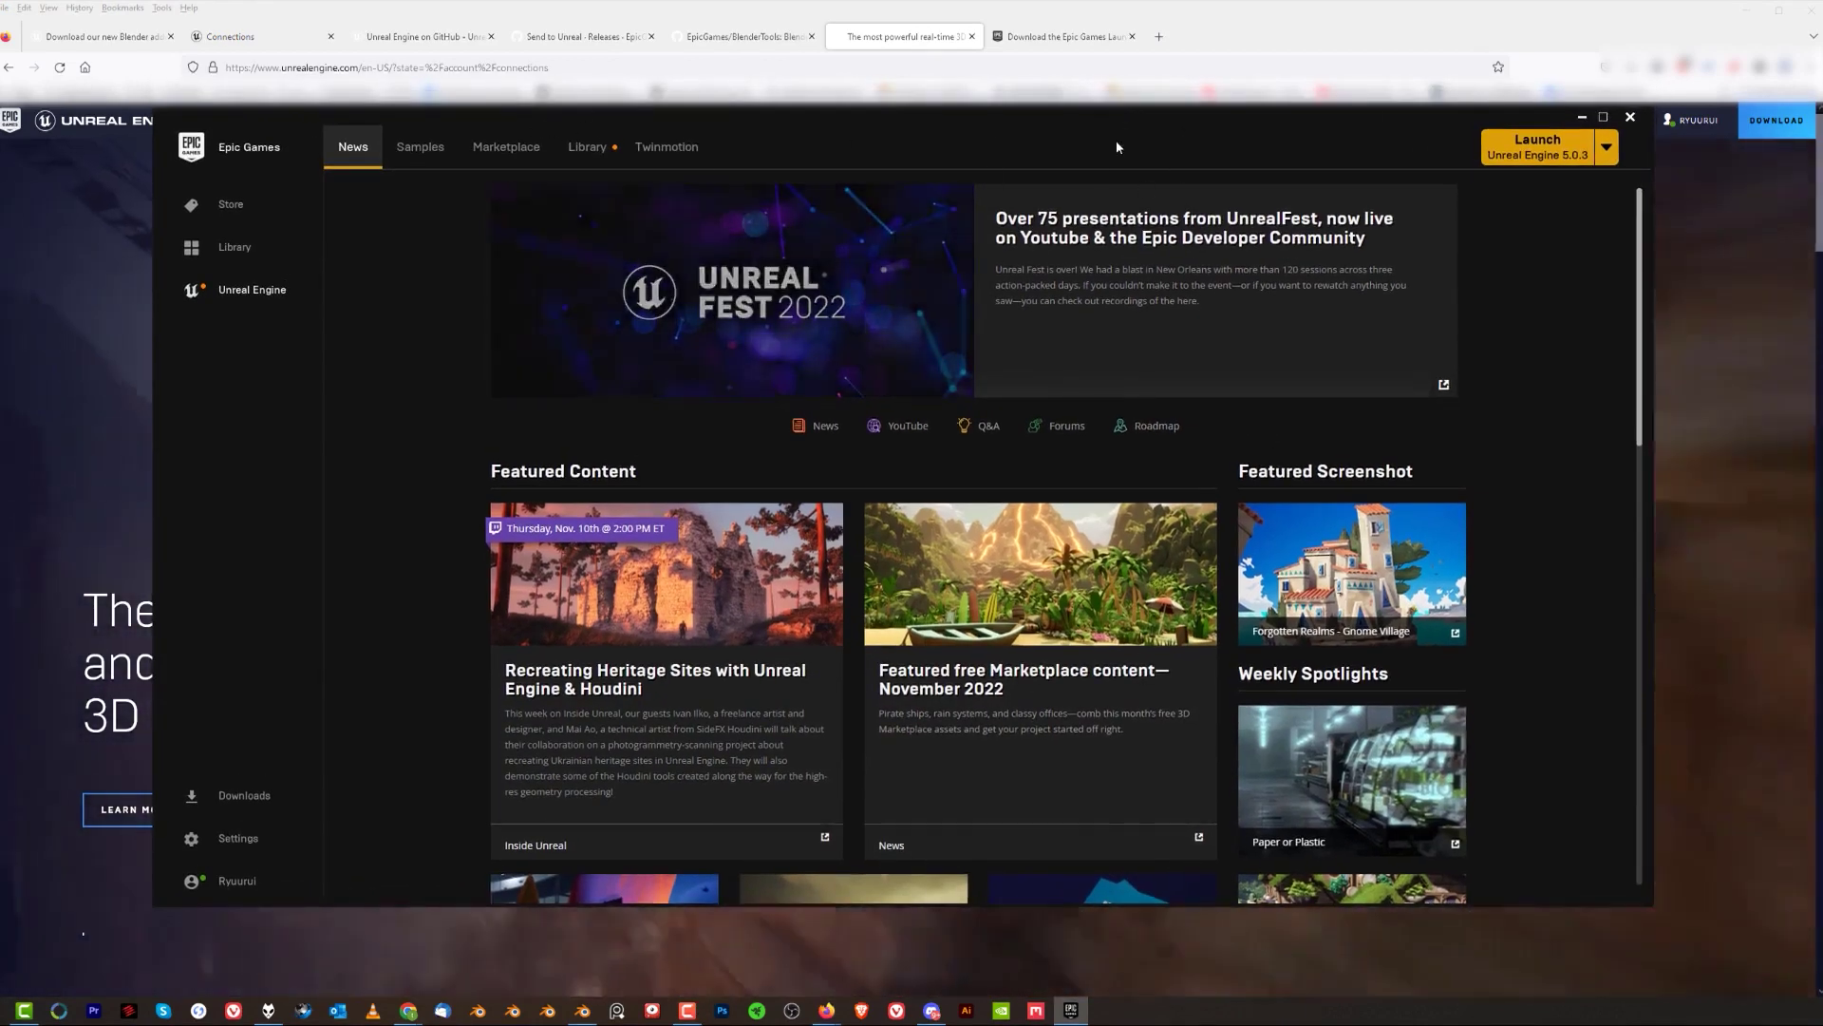
click(595, 149)
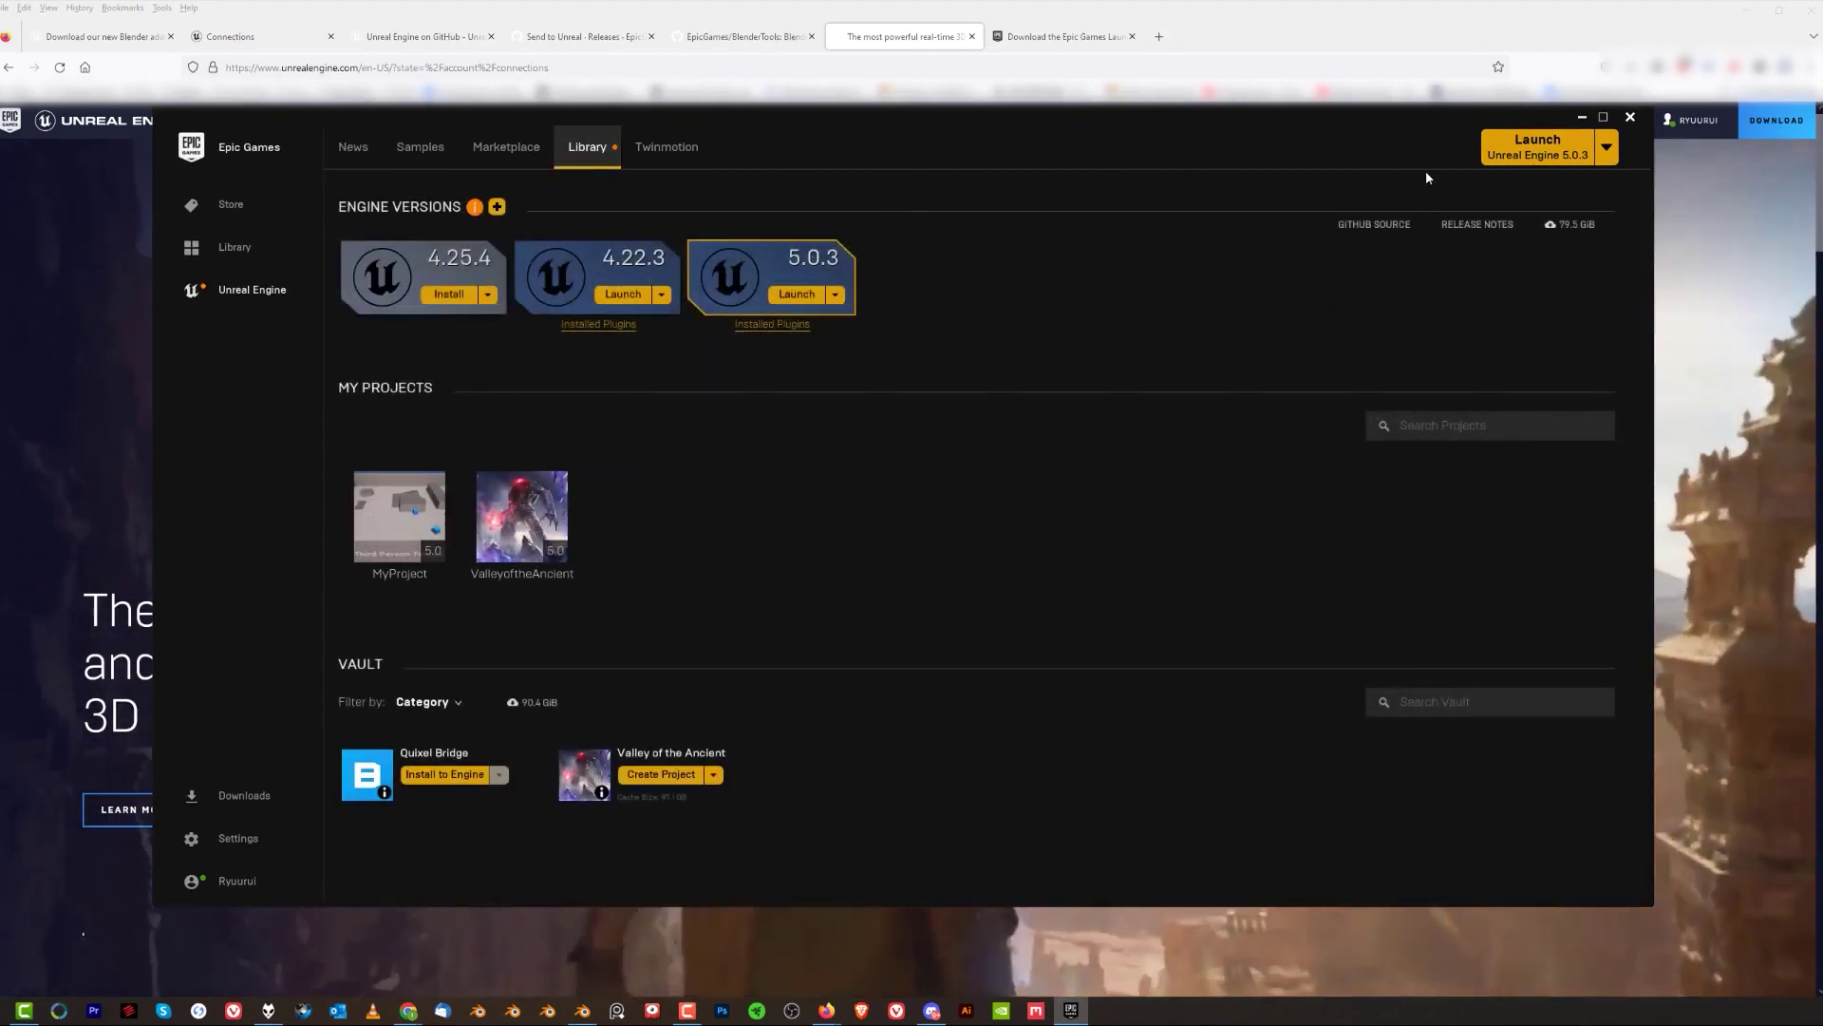
click(1606, 148)
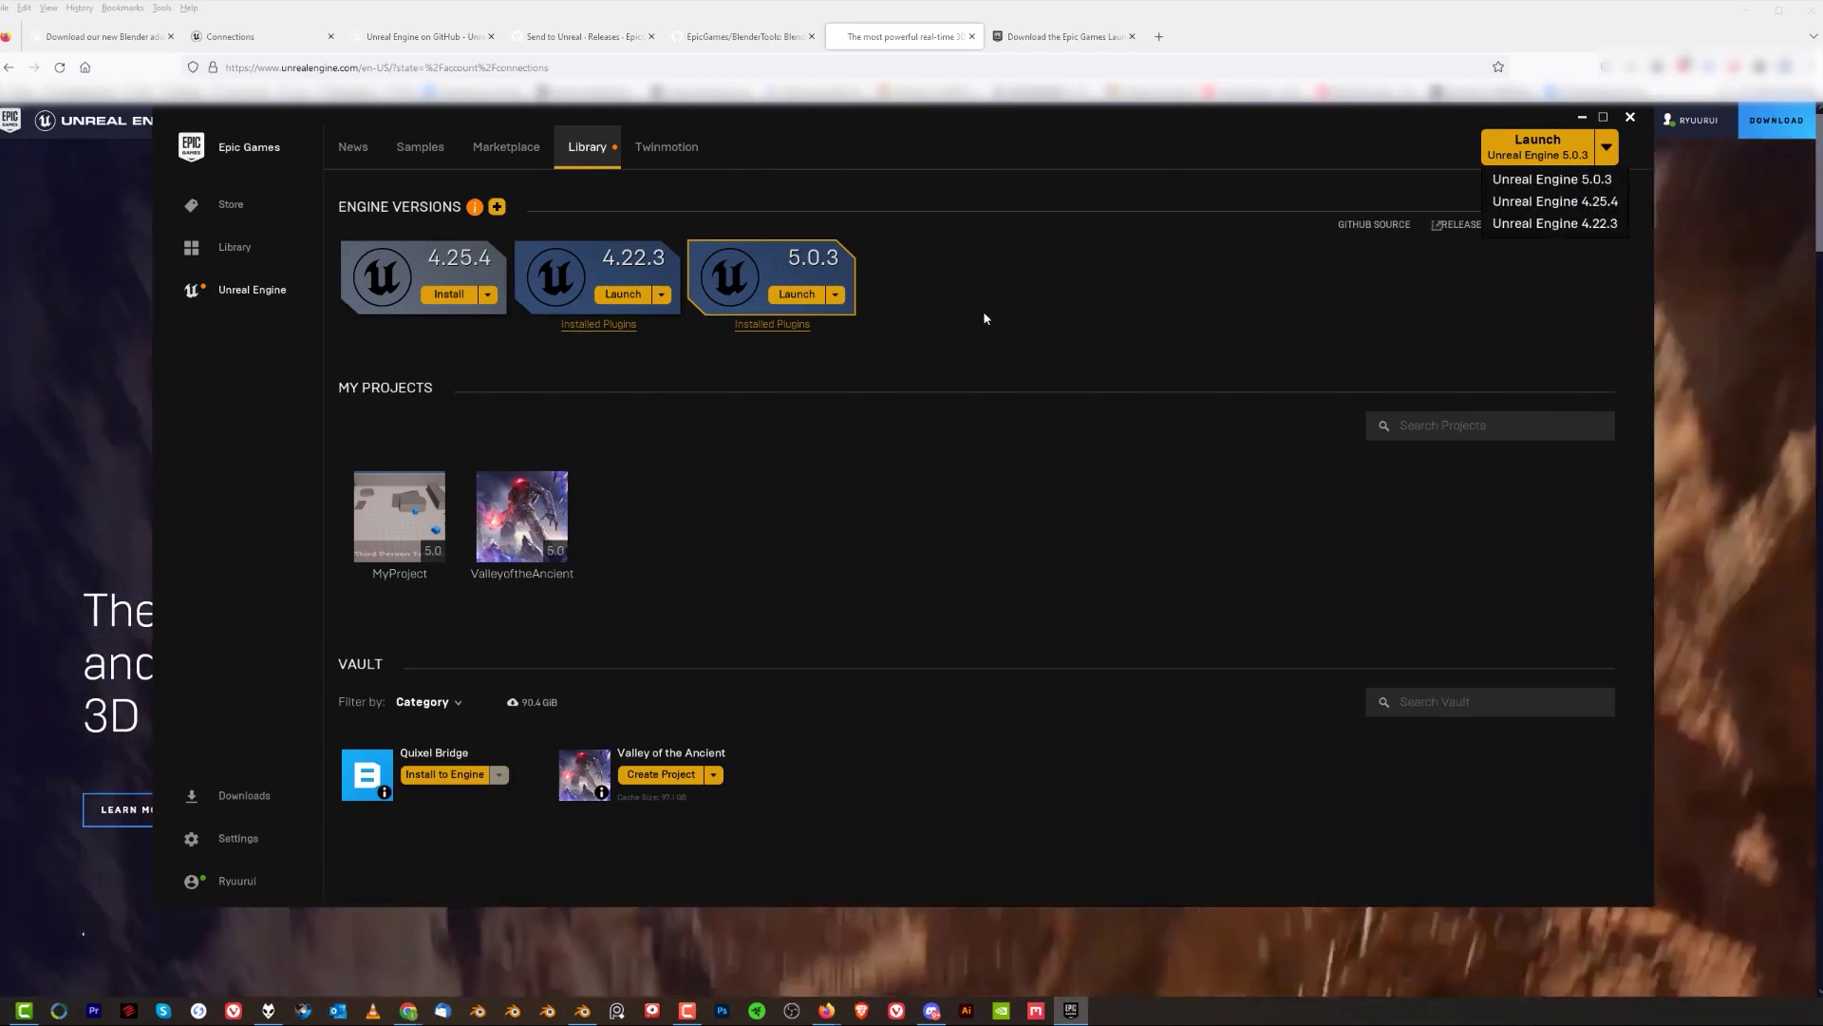
click(836, 296)
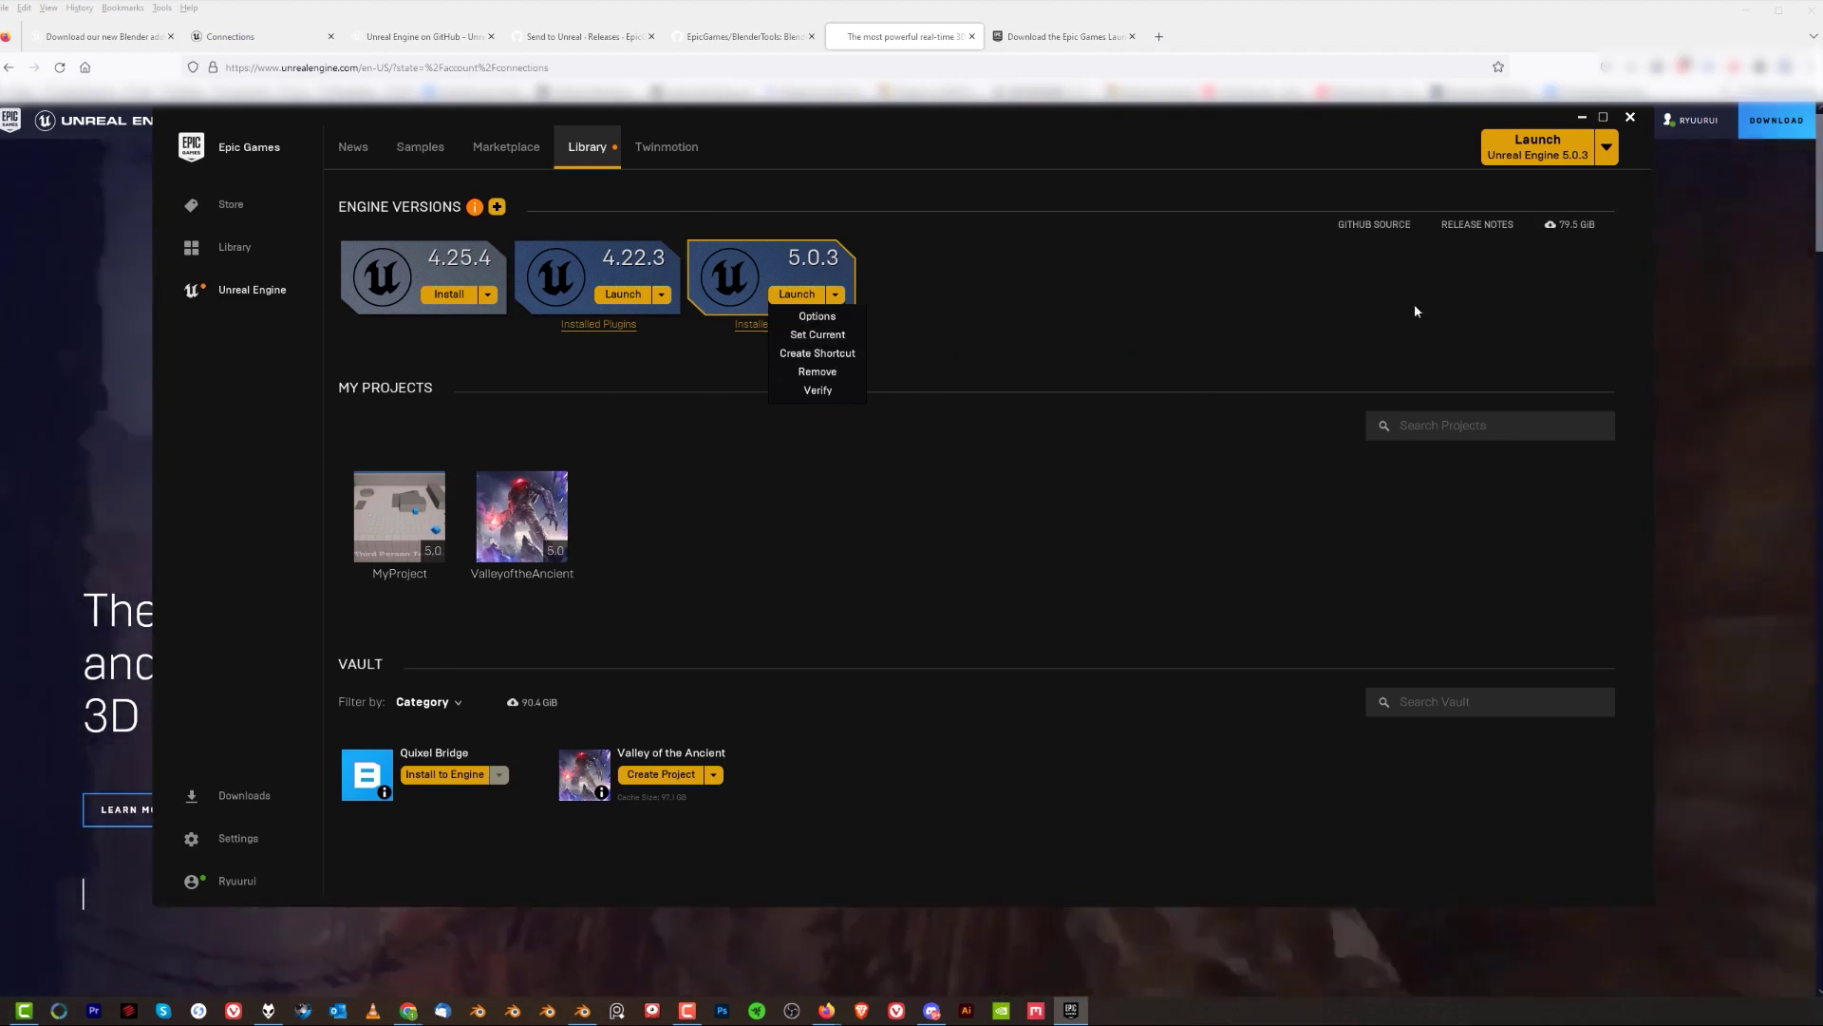
click(1630, 116)
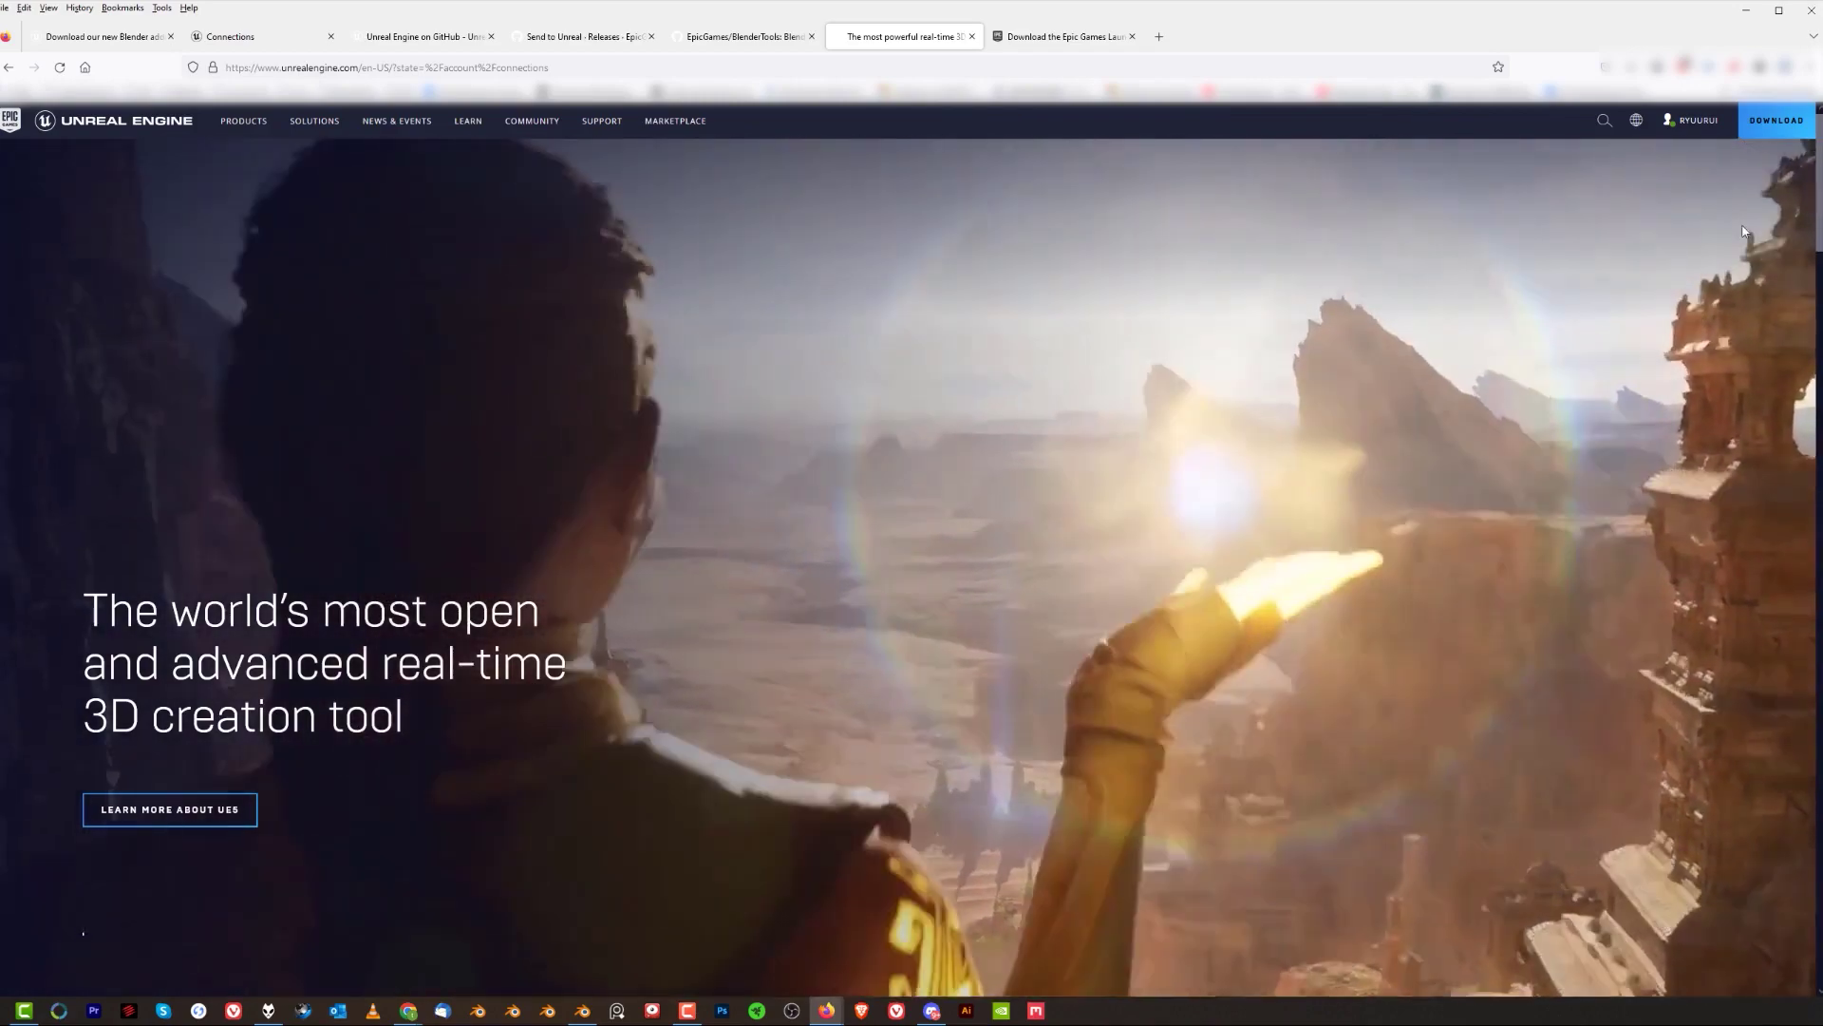
Open the account connections under Apps and Accounts on the Unreal Engine site and view the Unreal Engine on GitHub guide
mouse_move(1698, 125)
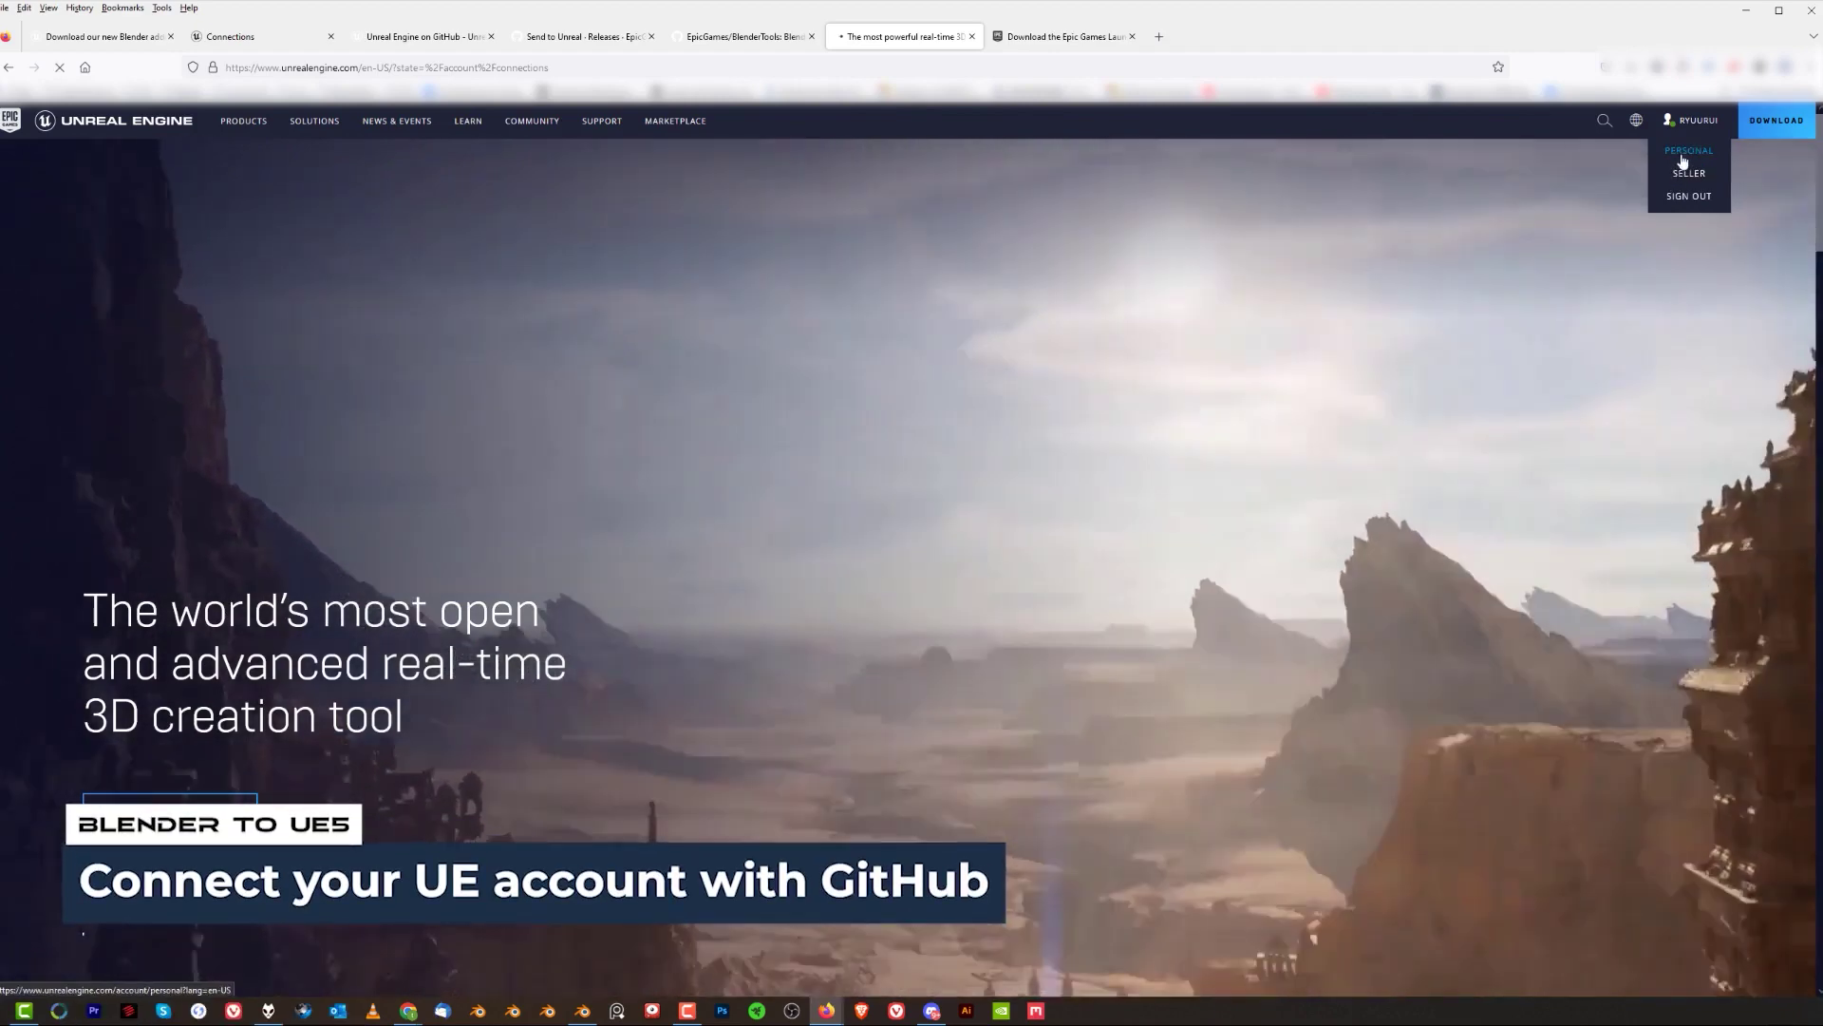
click(1683, 158)
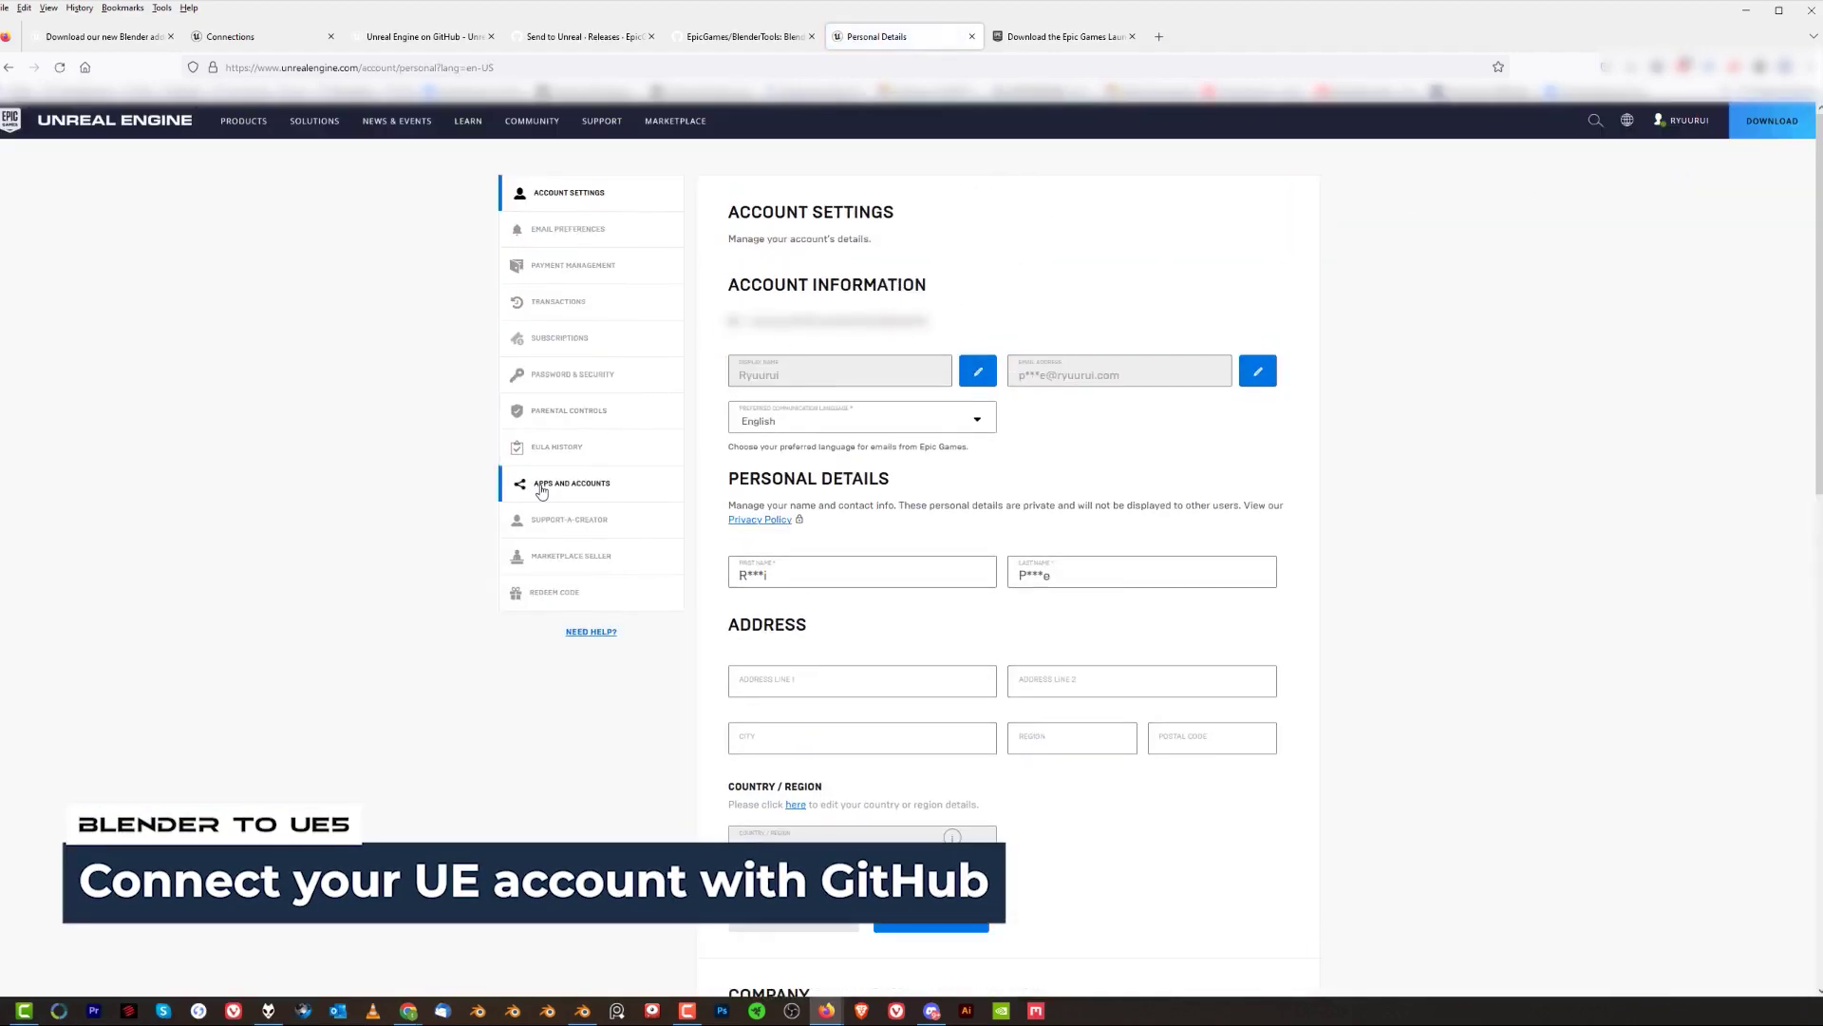
click(547, 489)
click(829, 274)
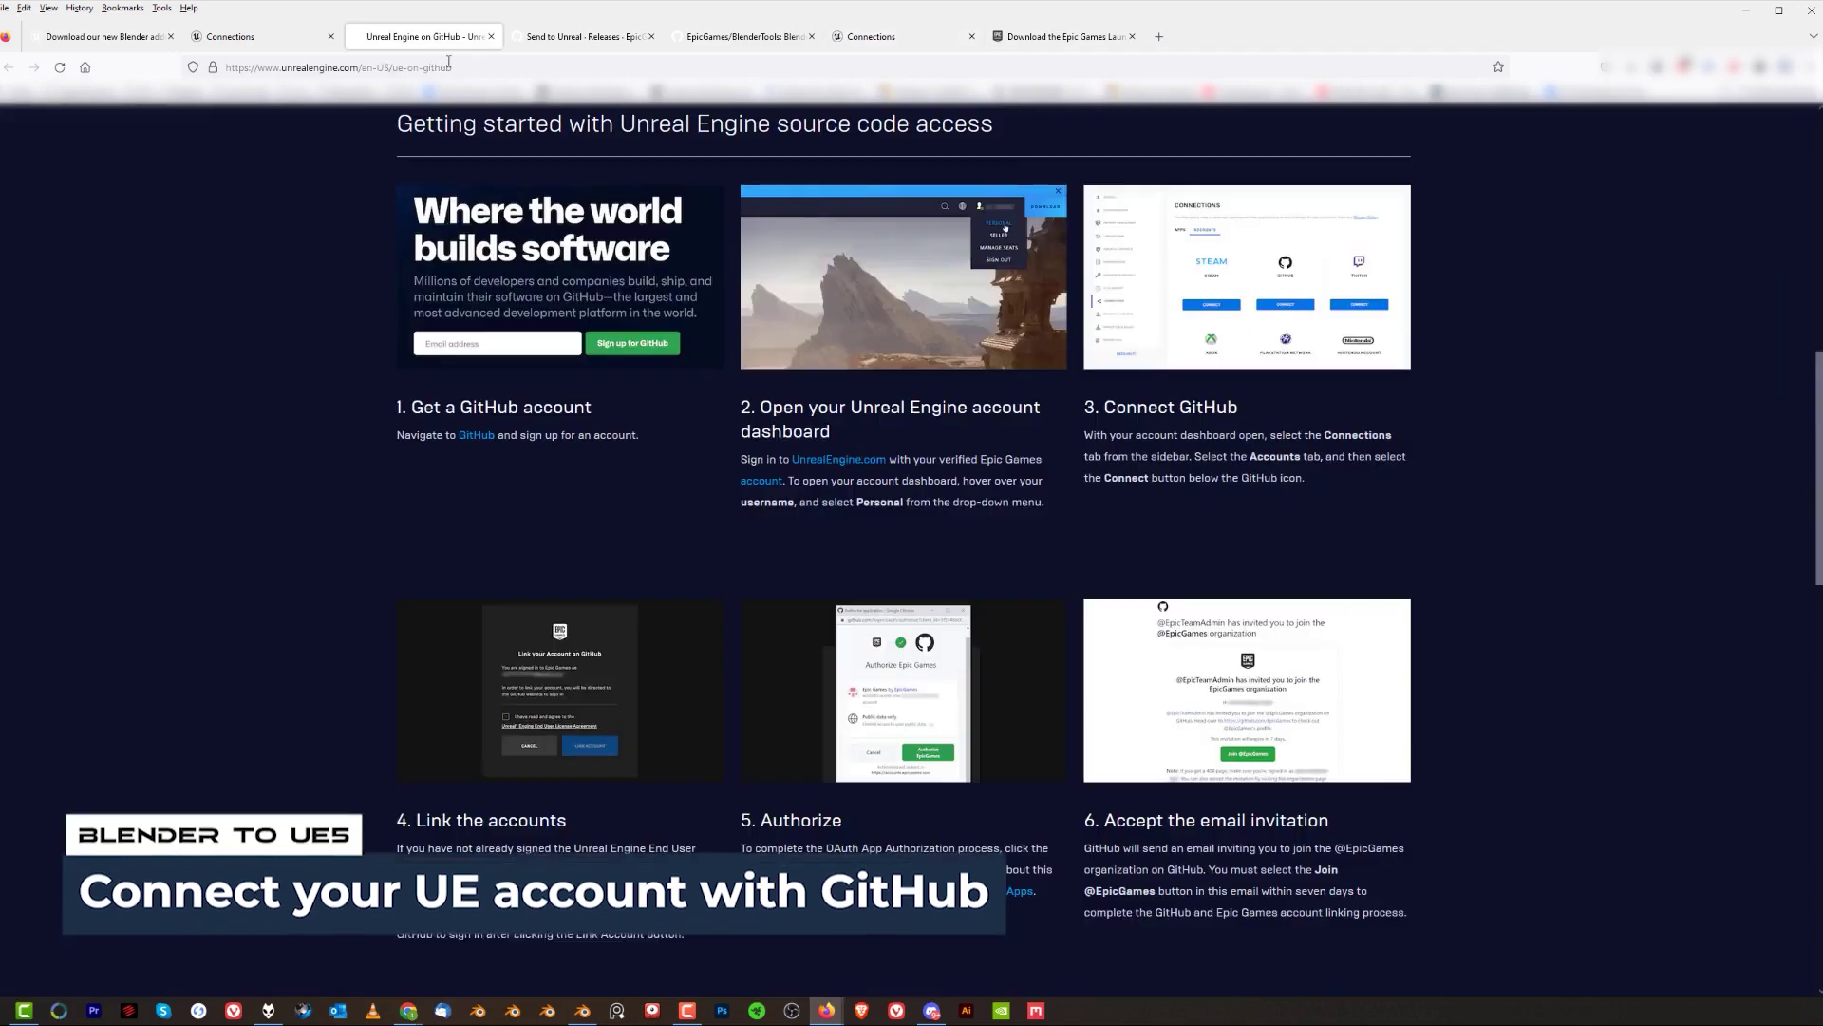
click(425, 36)
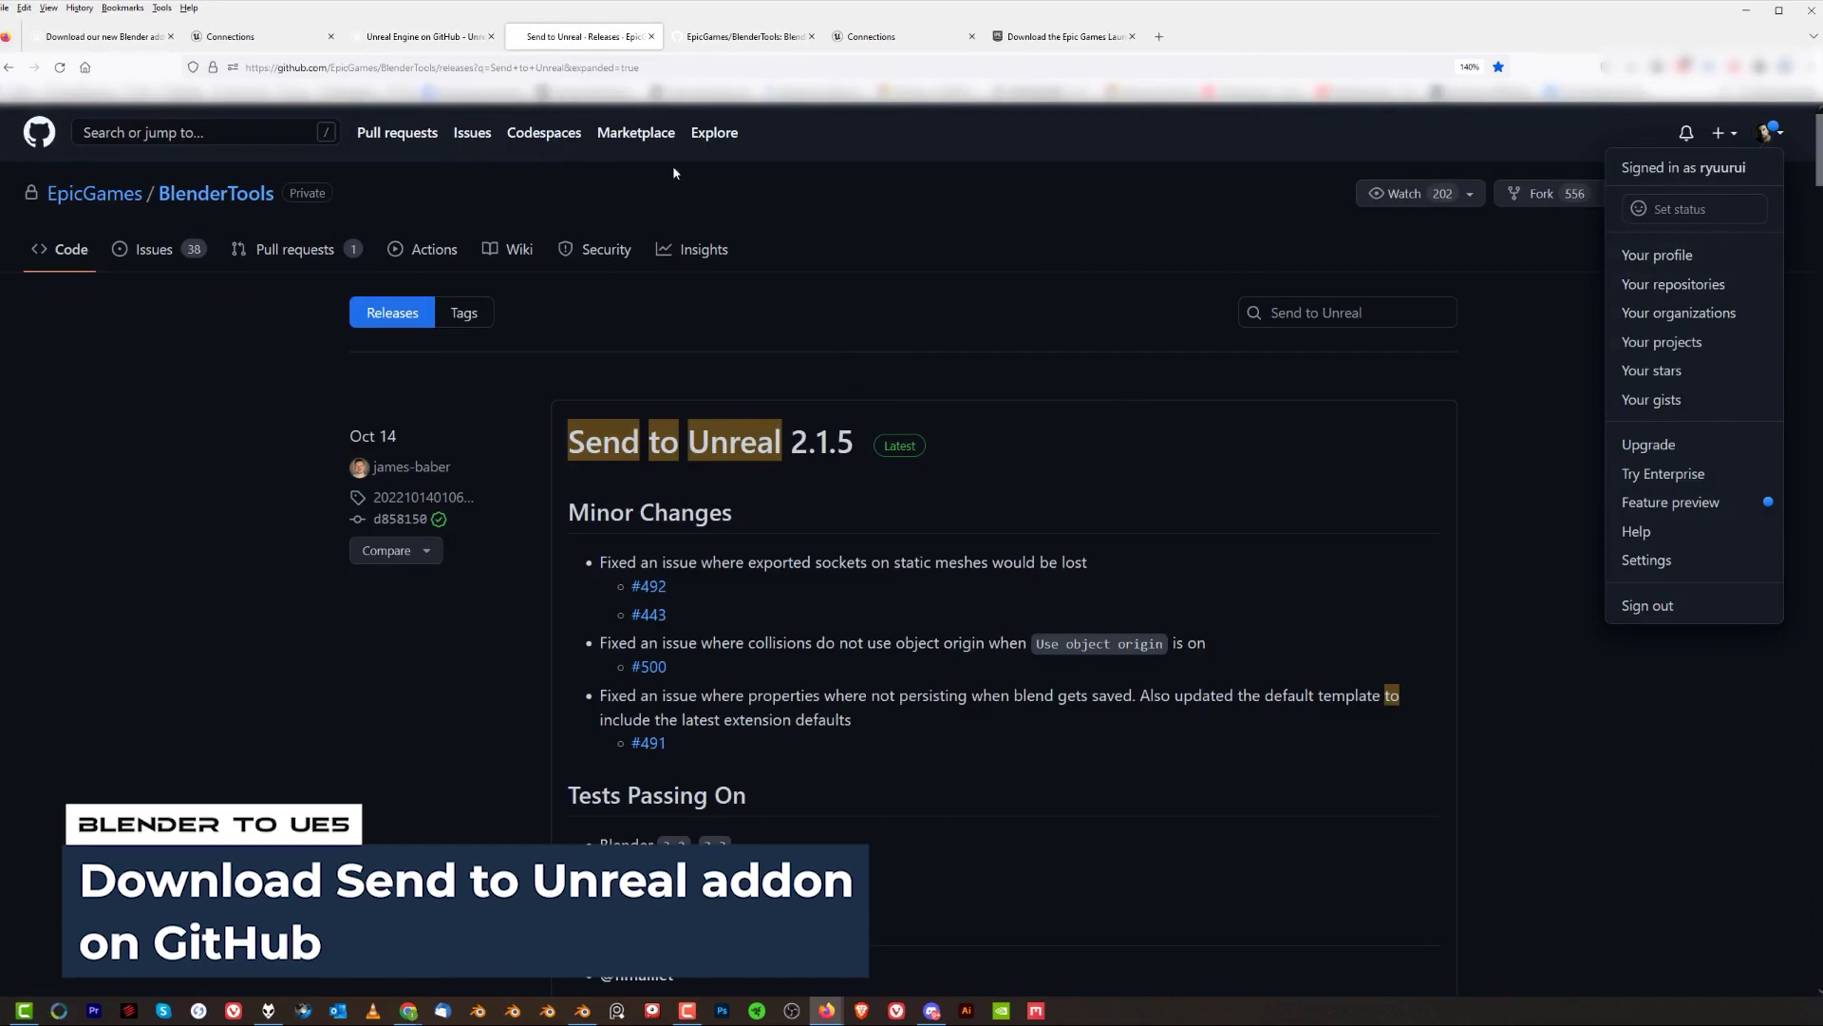
Download send2ue_2.1.5.zip from the assets of the Send to Unreal 2.1.5 release on GitHub
scroll(829, 321, down, 8)
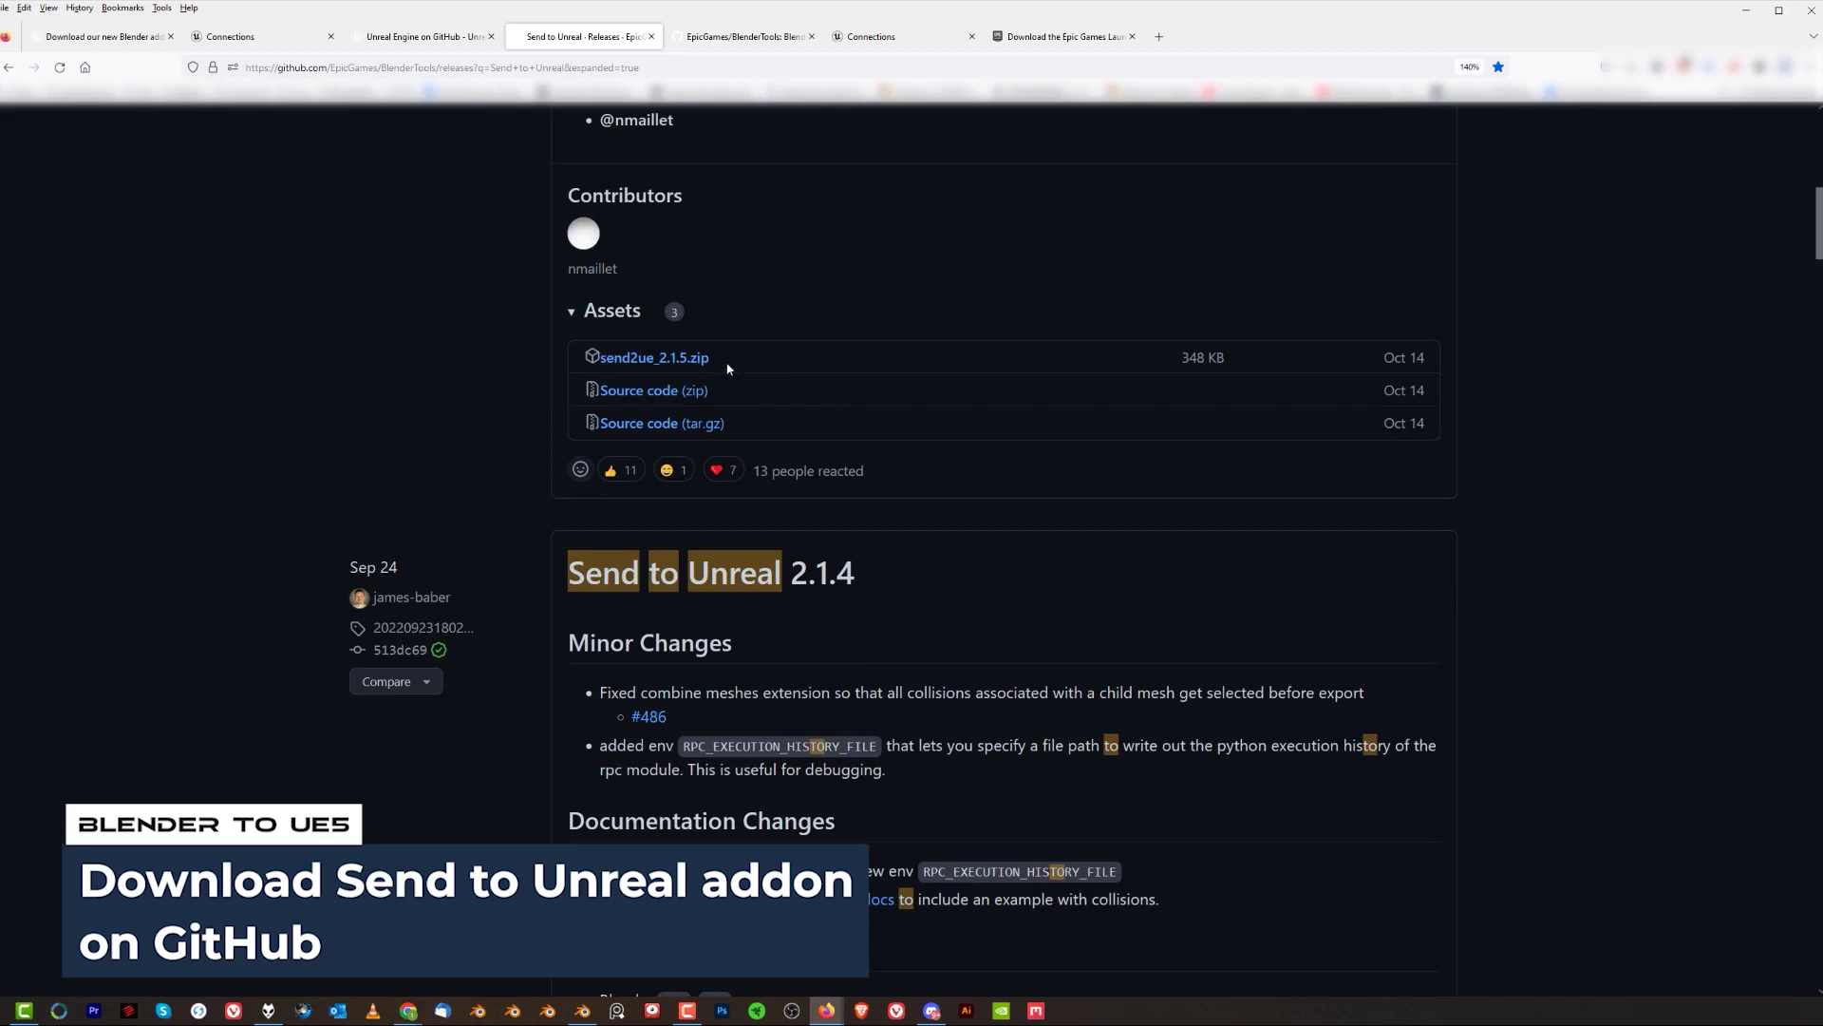
click(667, 358)
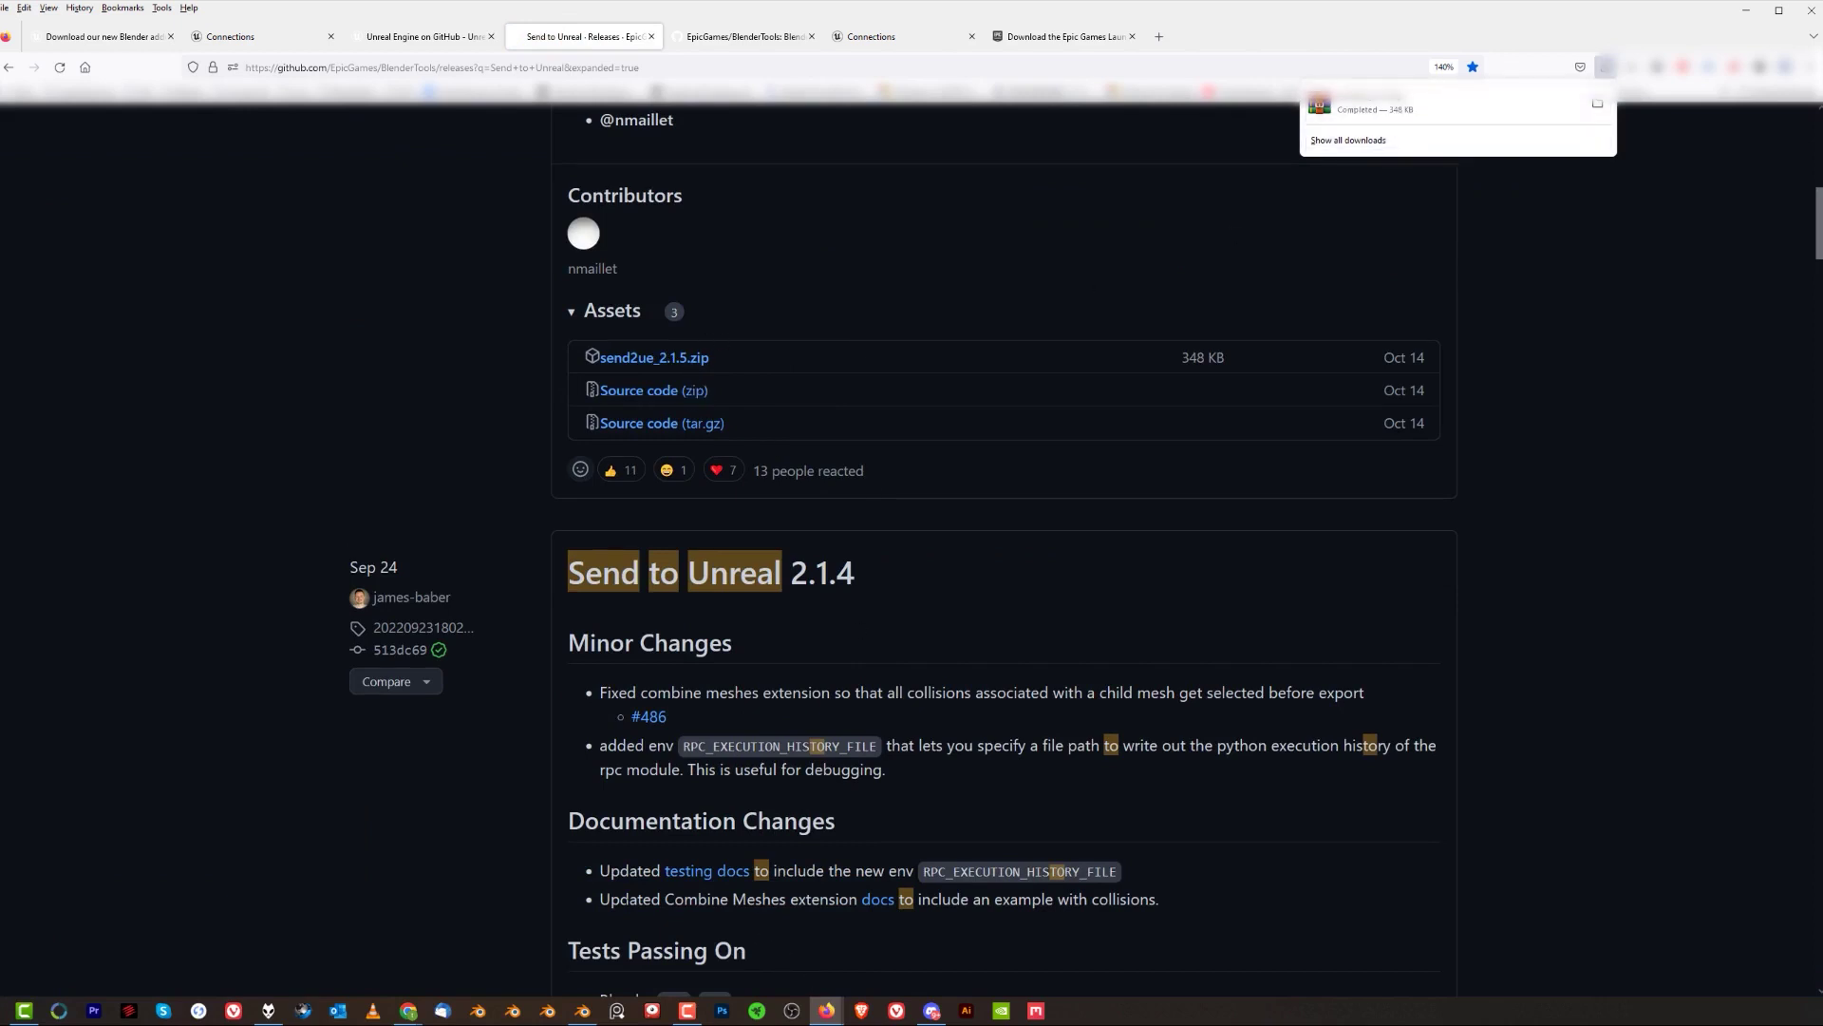
Switch to Blender and show the add-on preferences fully in view
click(595, 1019)
click(73, 33)
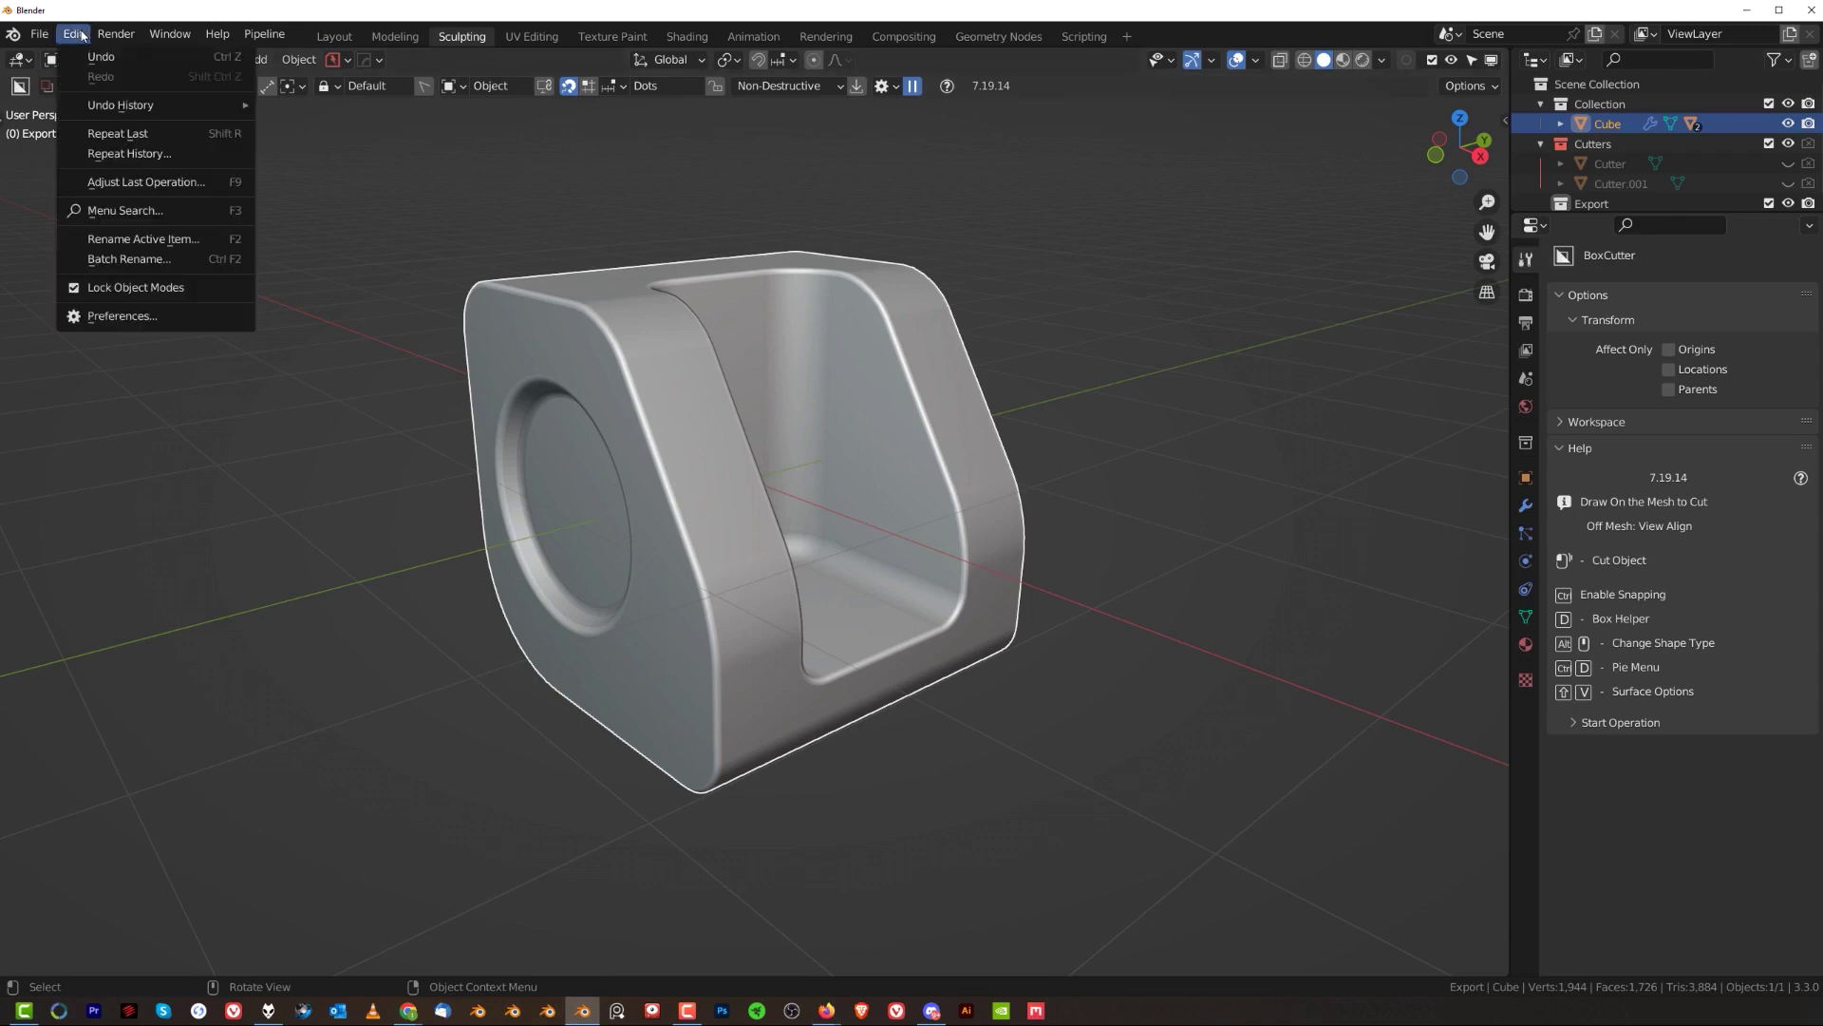
click(123, 316)
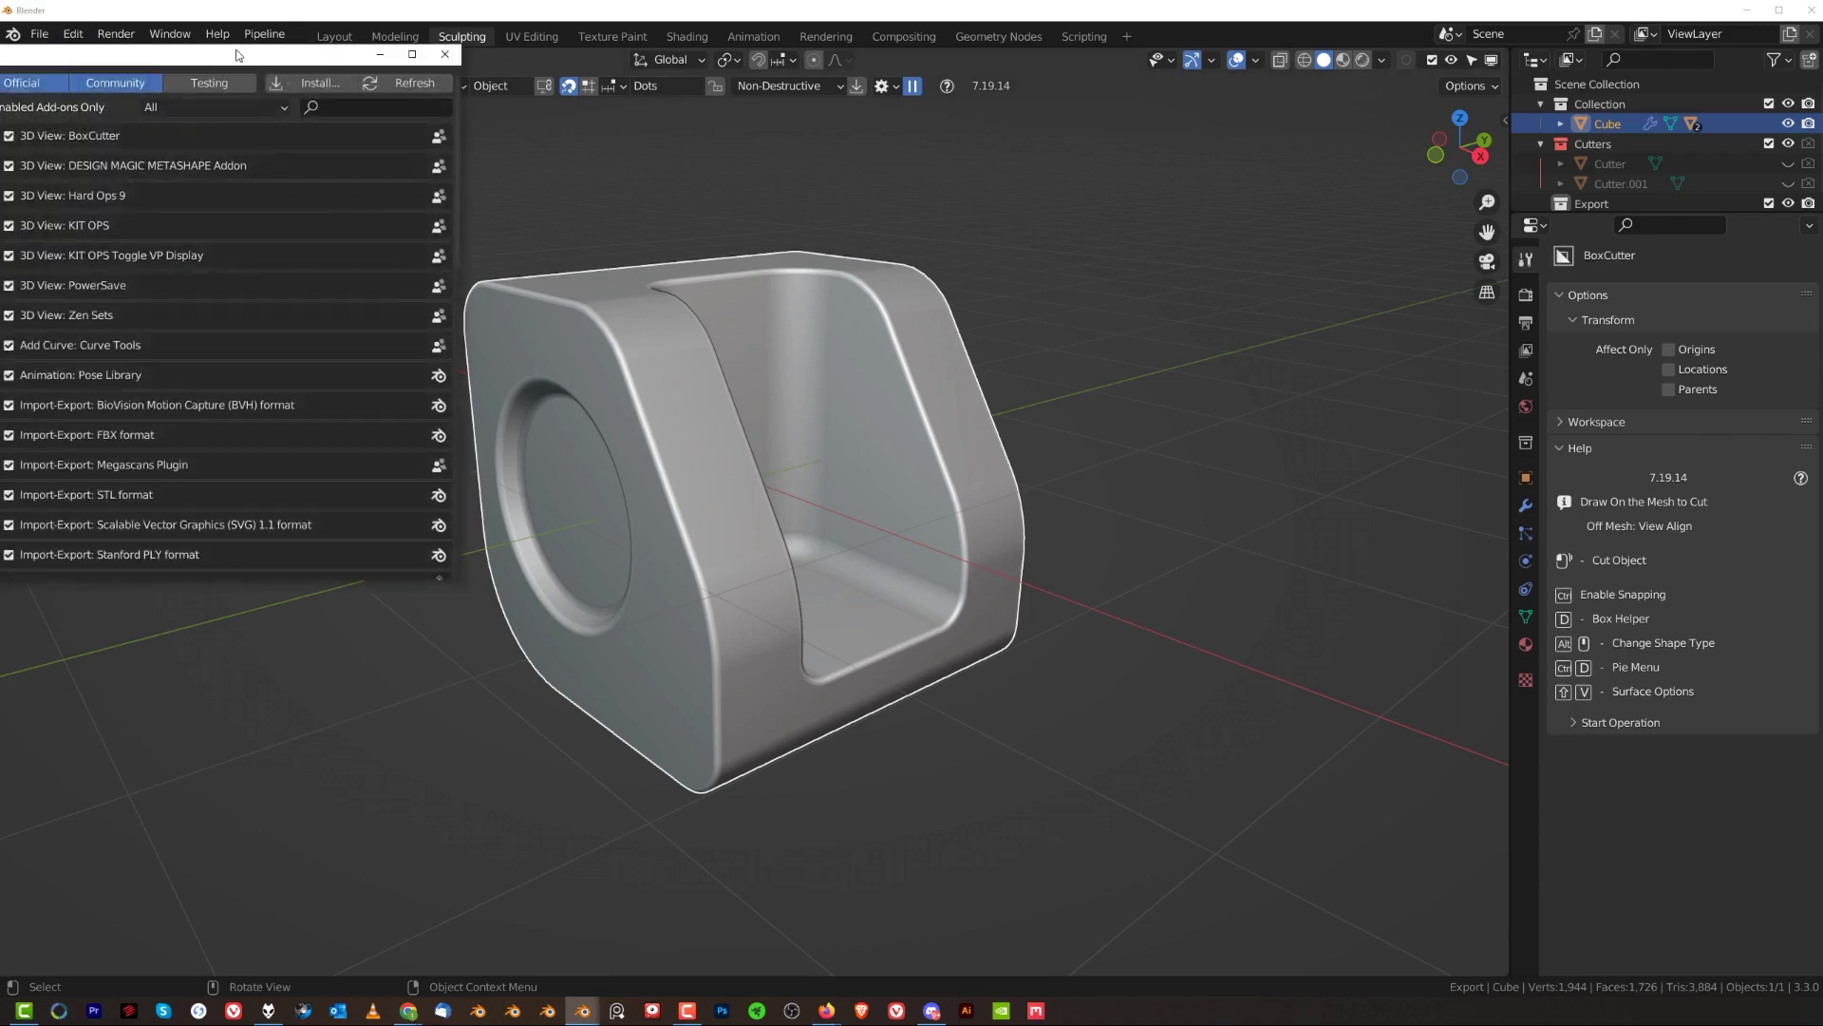
drag(238, 55, 781, 96)
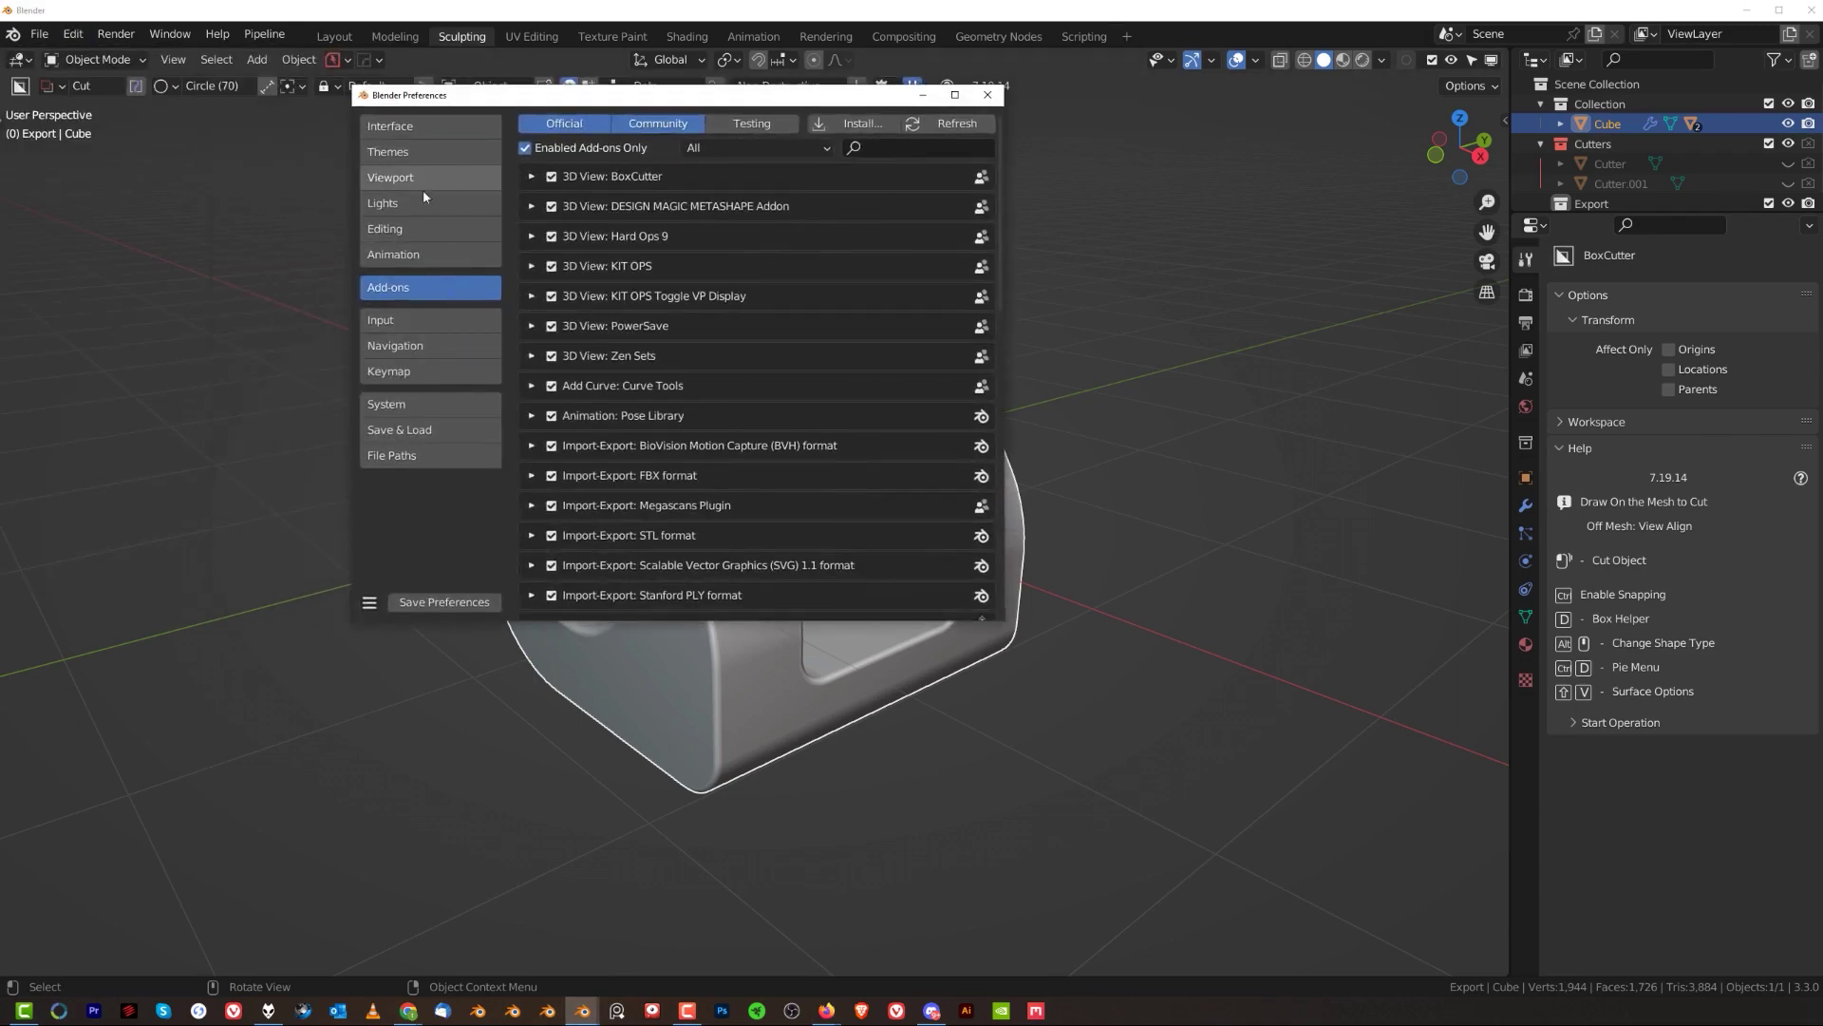
Choose send2ue_2.1.5.zip in Downloads as the add-on to install, sorting the files by date, and leave without installing
click(856, 126)
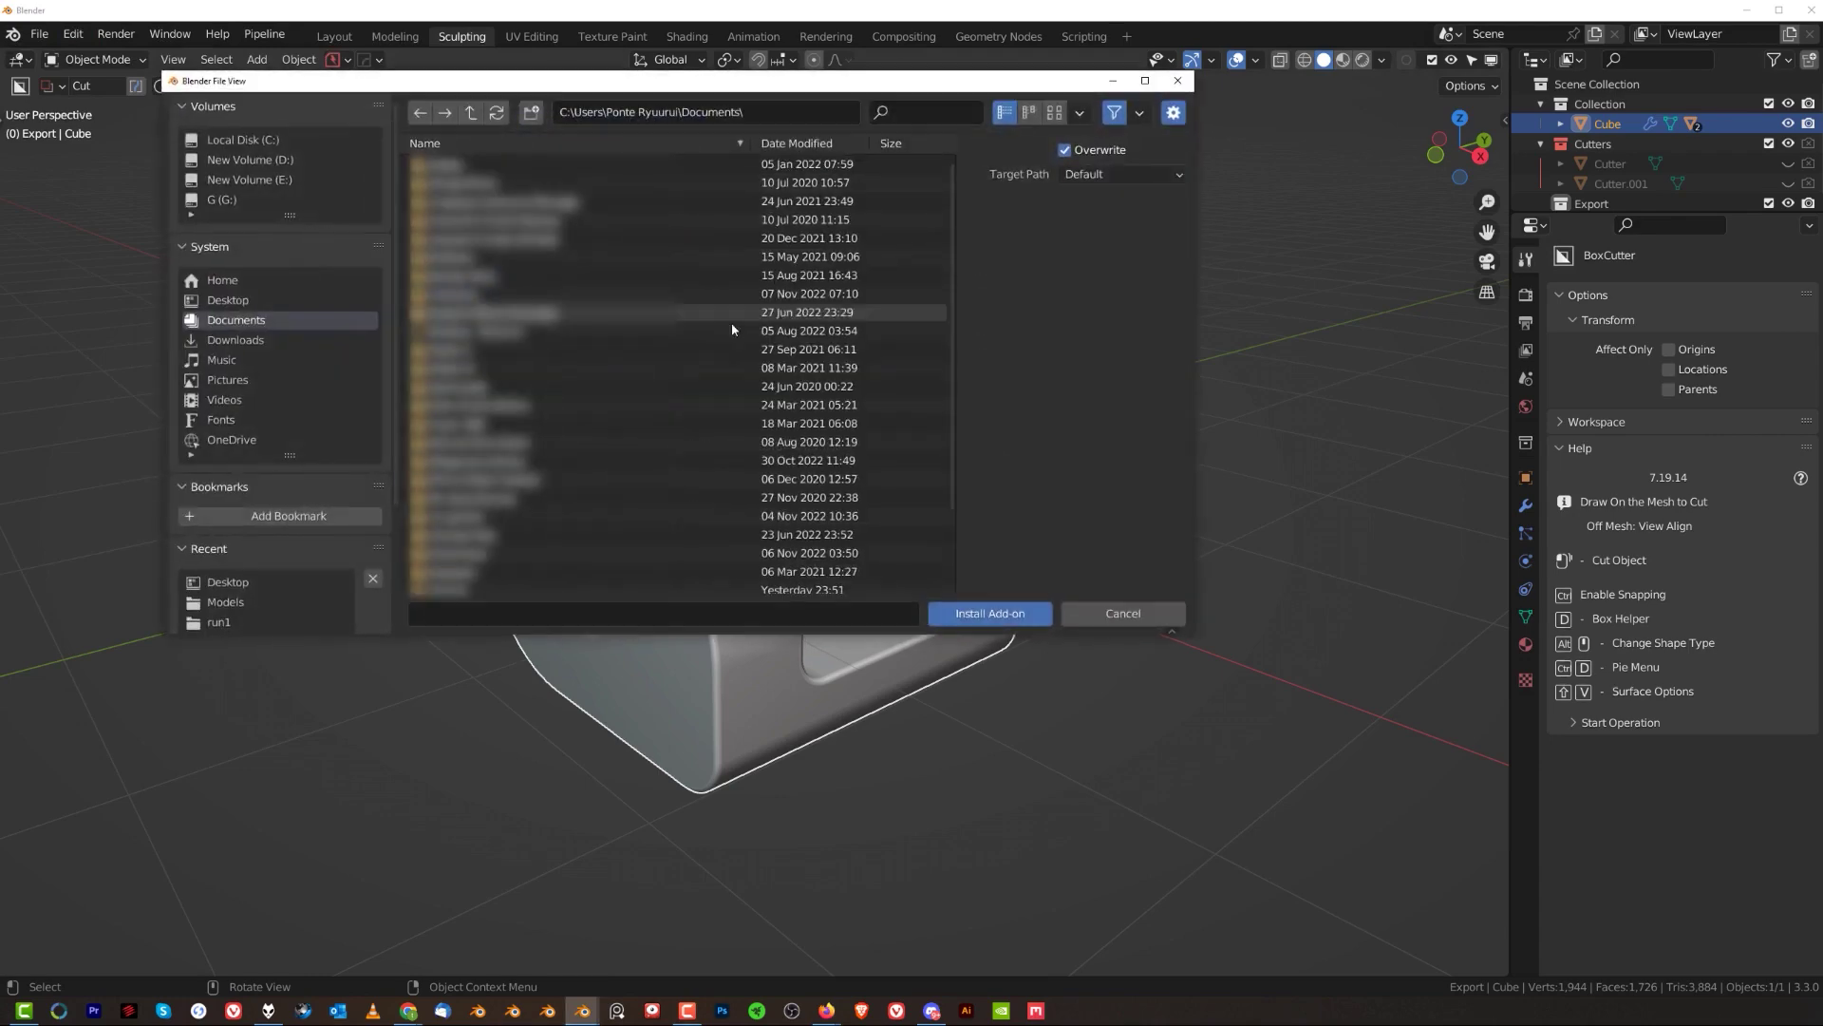
click(243, 344)
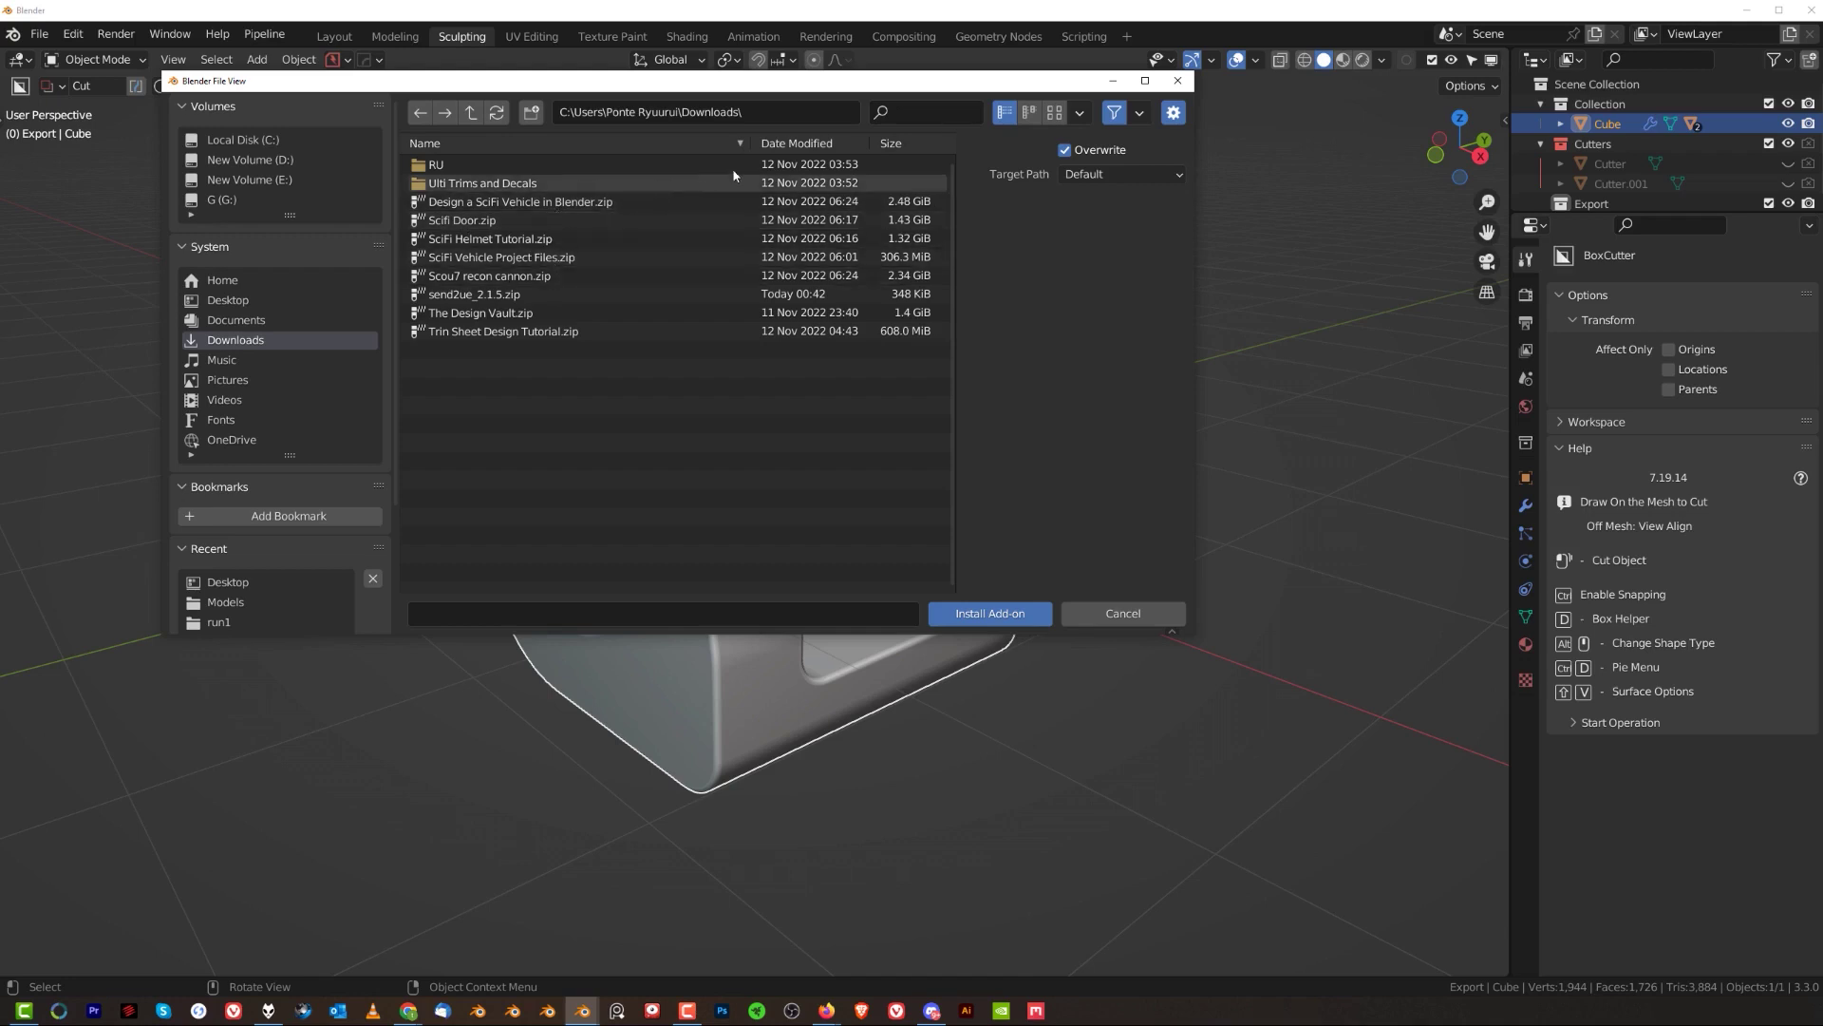
click(788, 144)
click(503, 202)
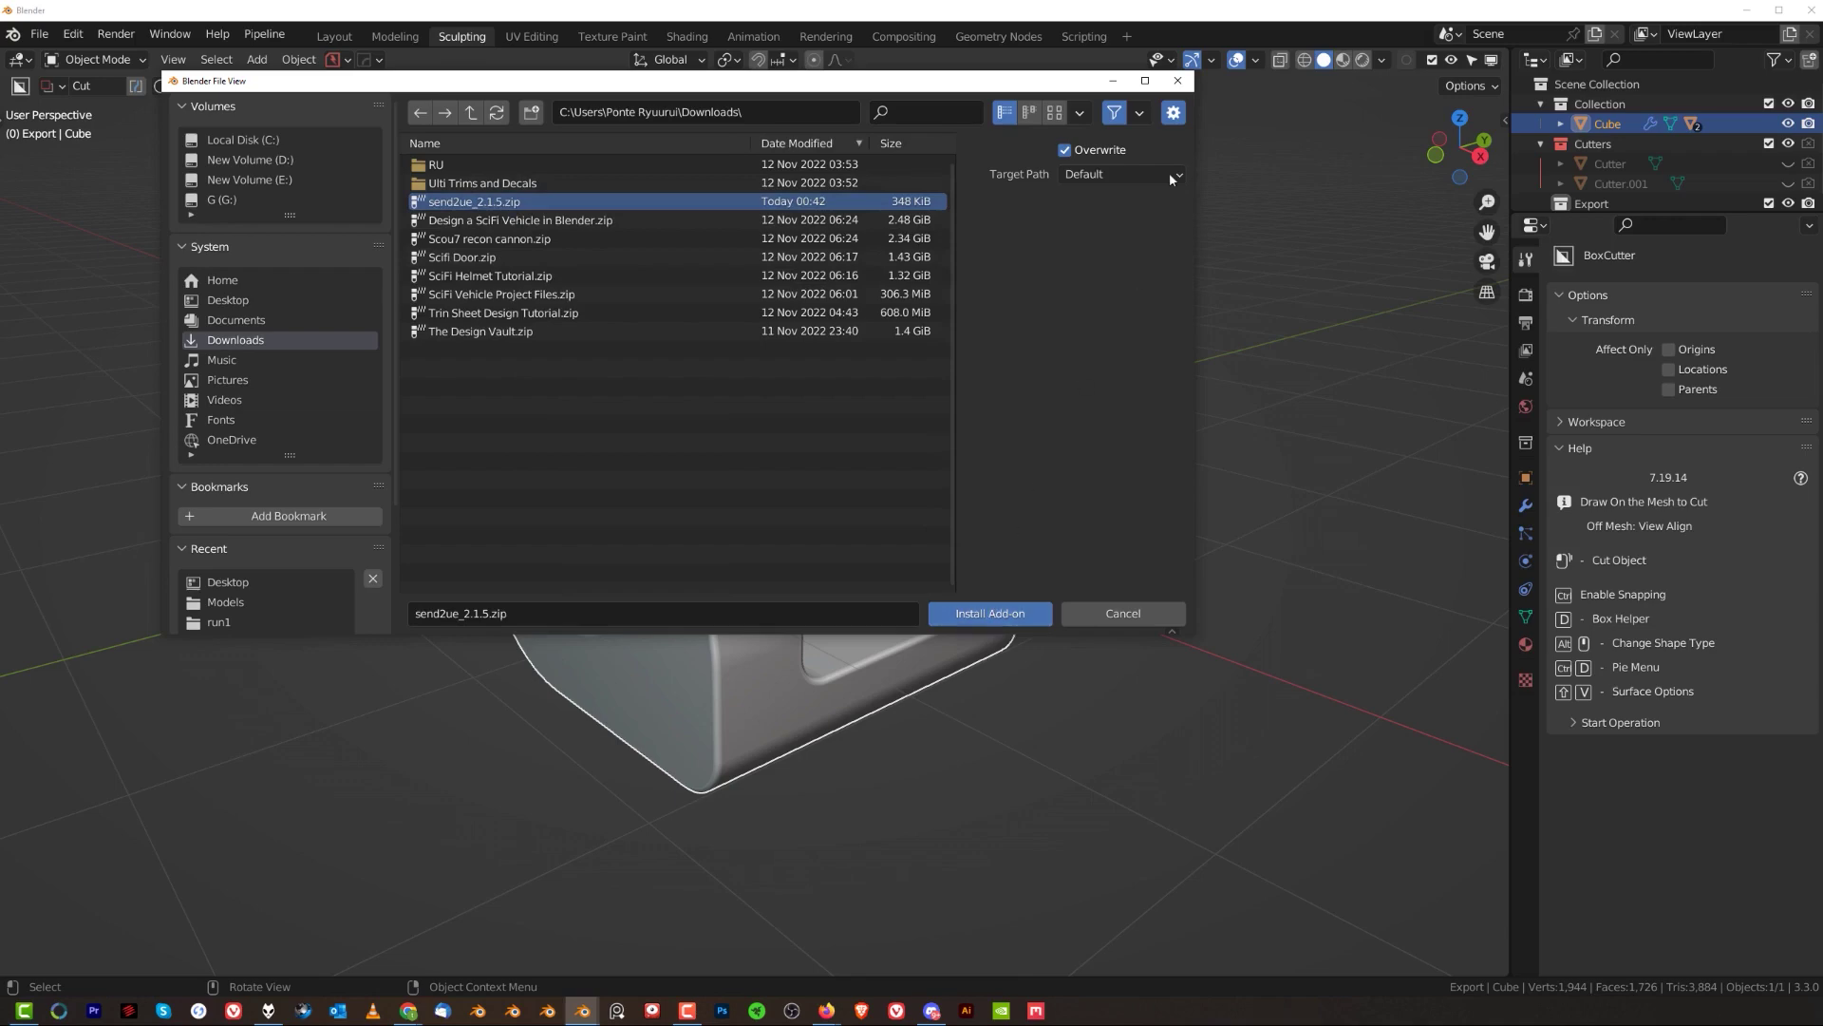
click(1177, 81)
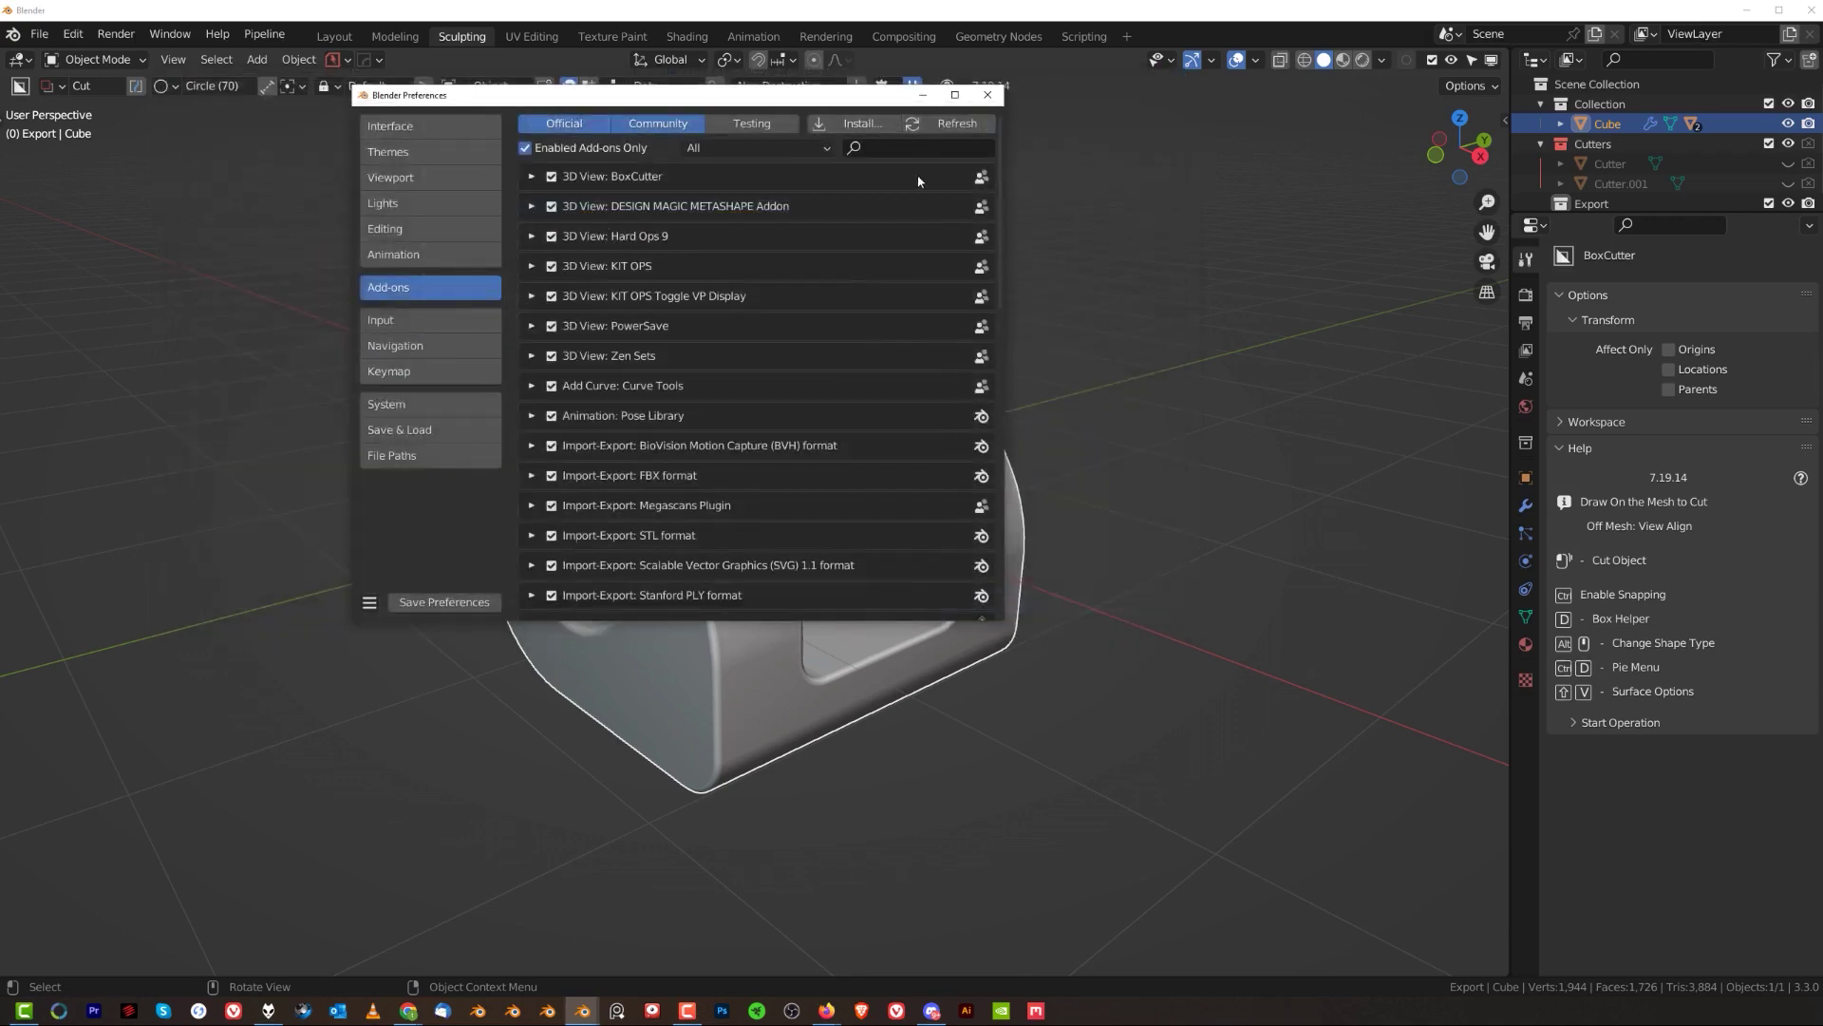
click(987, 95)
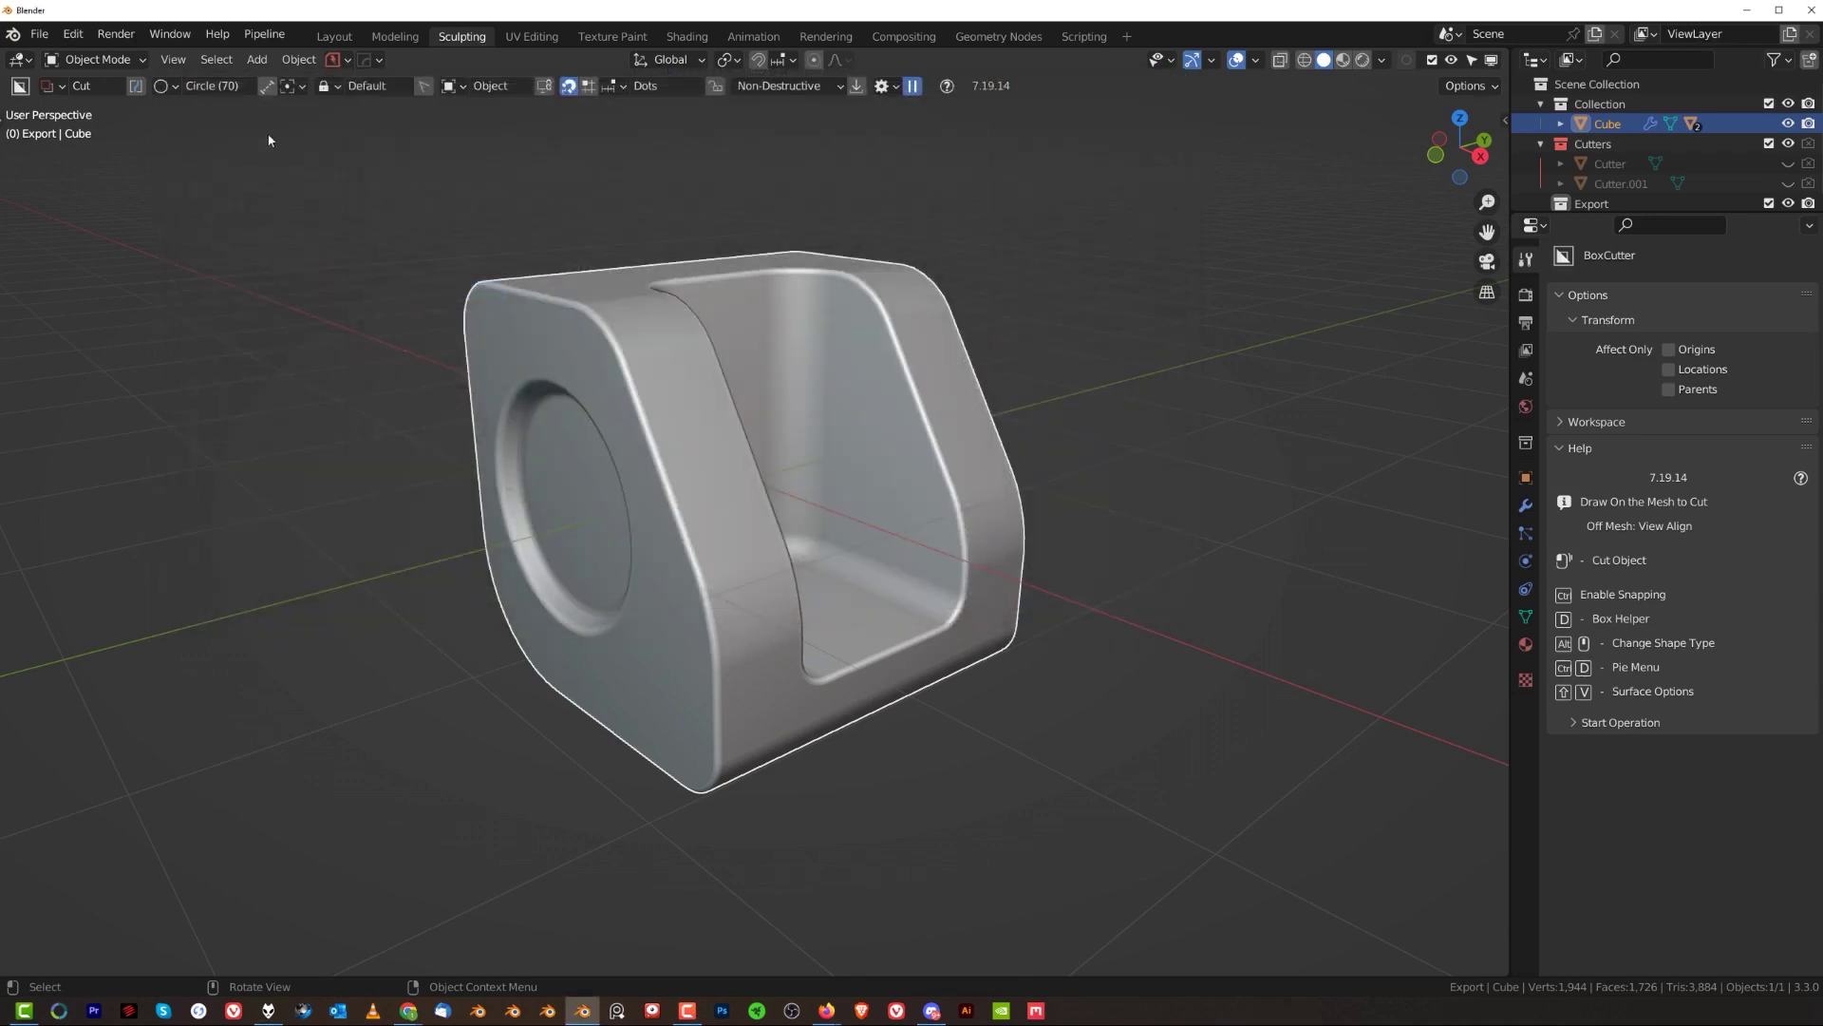
Enlarge the Outliner and select the Export collection
click(254, 35)
drag(1582, 213, 1582, 370)
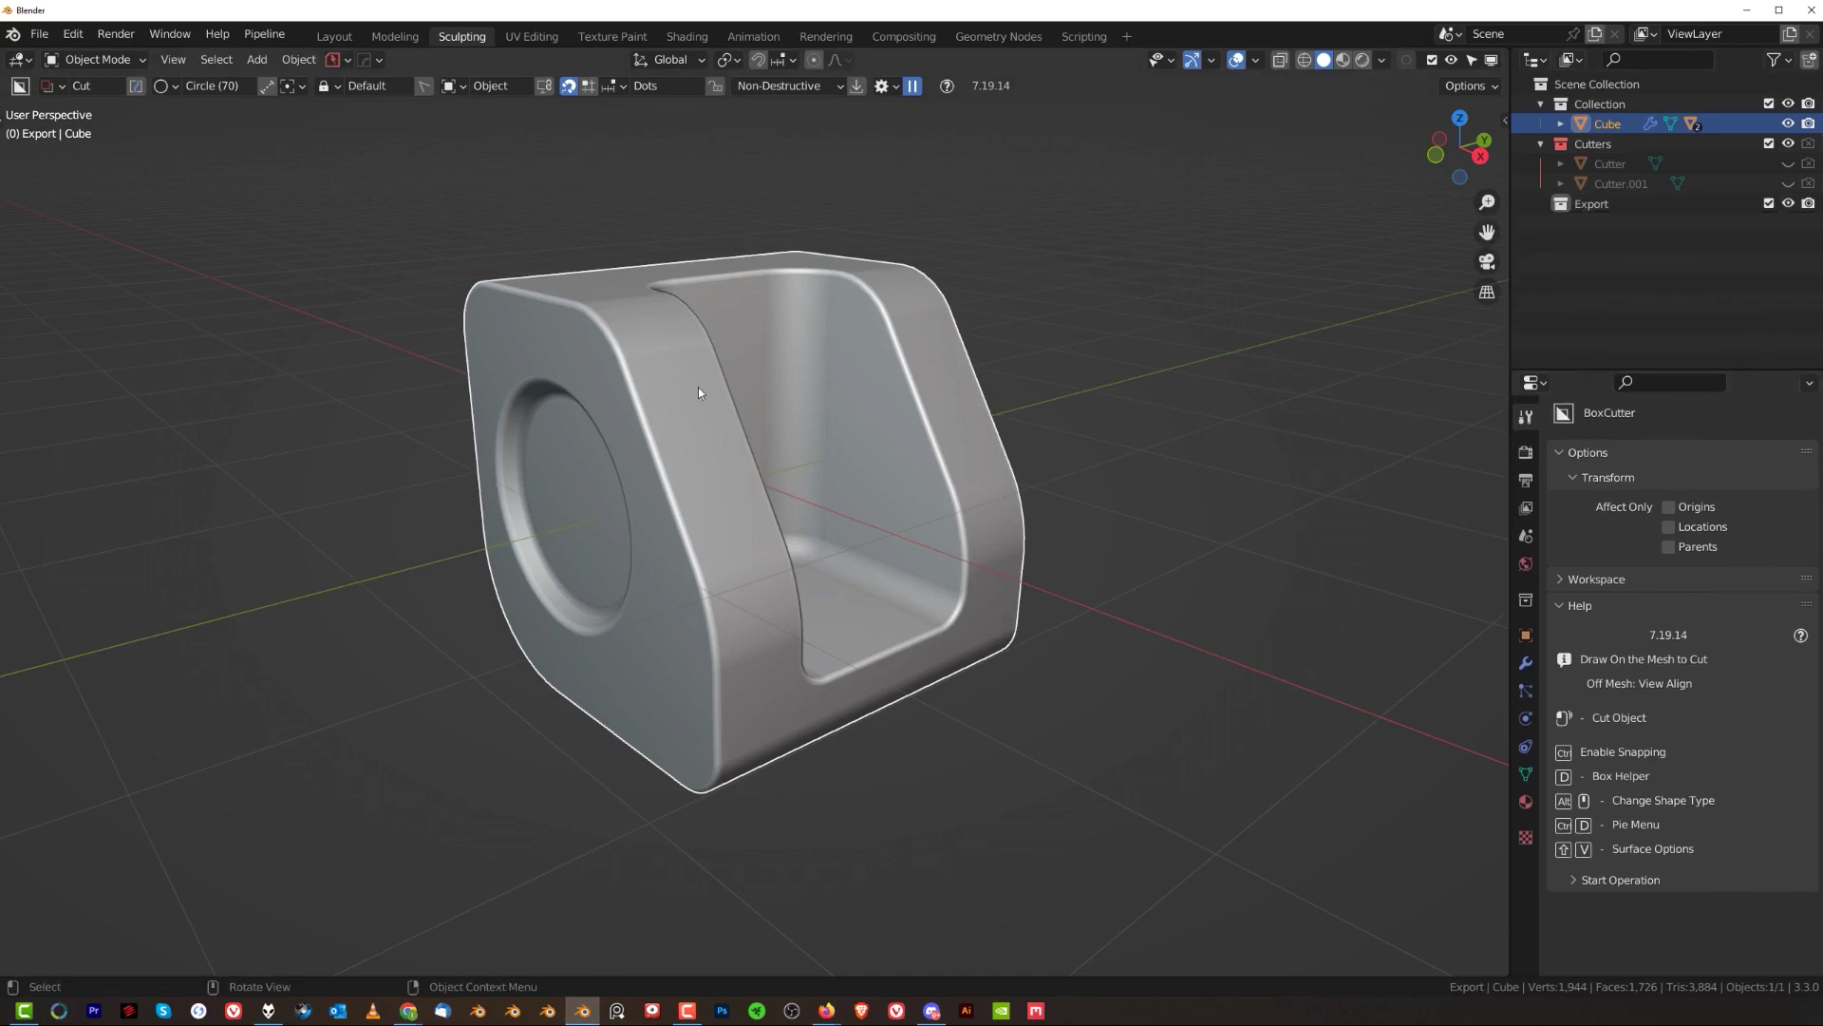
click(1644, 205)
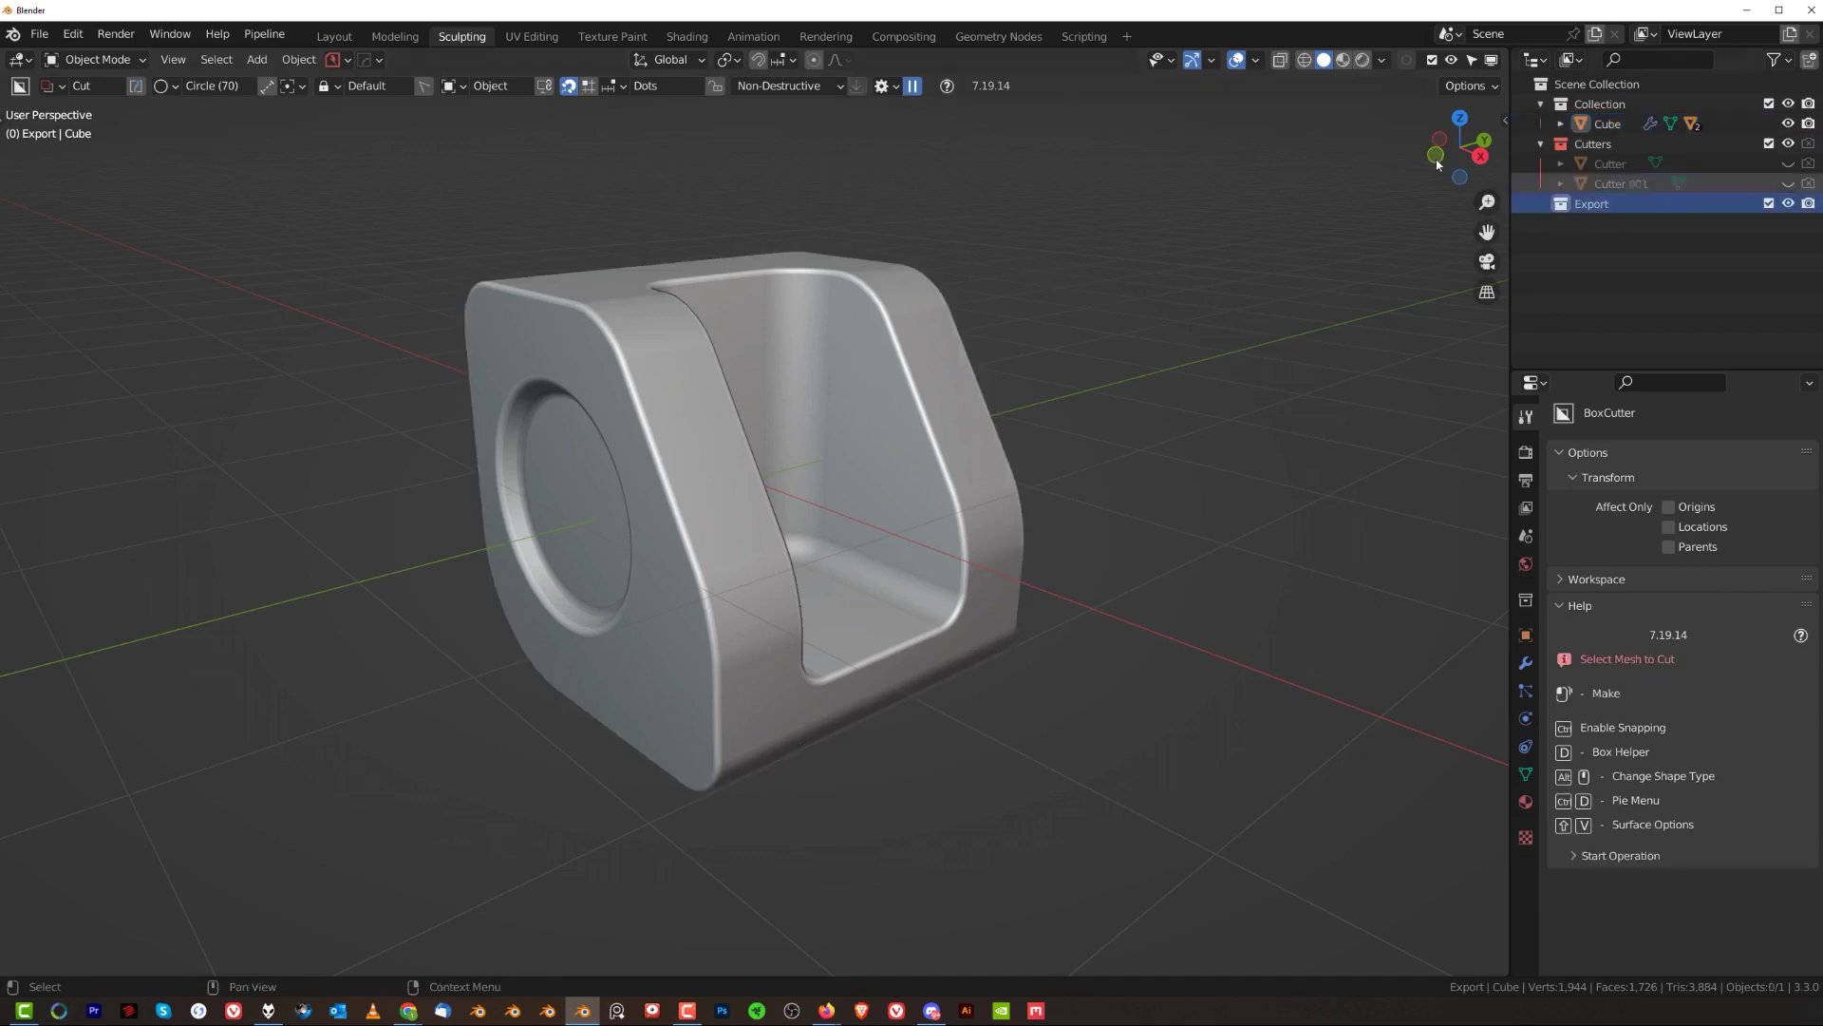
scroll(546, 149, down, 1)
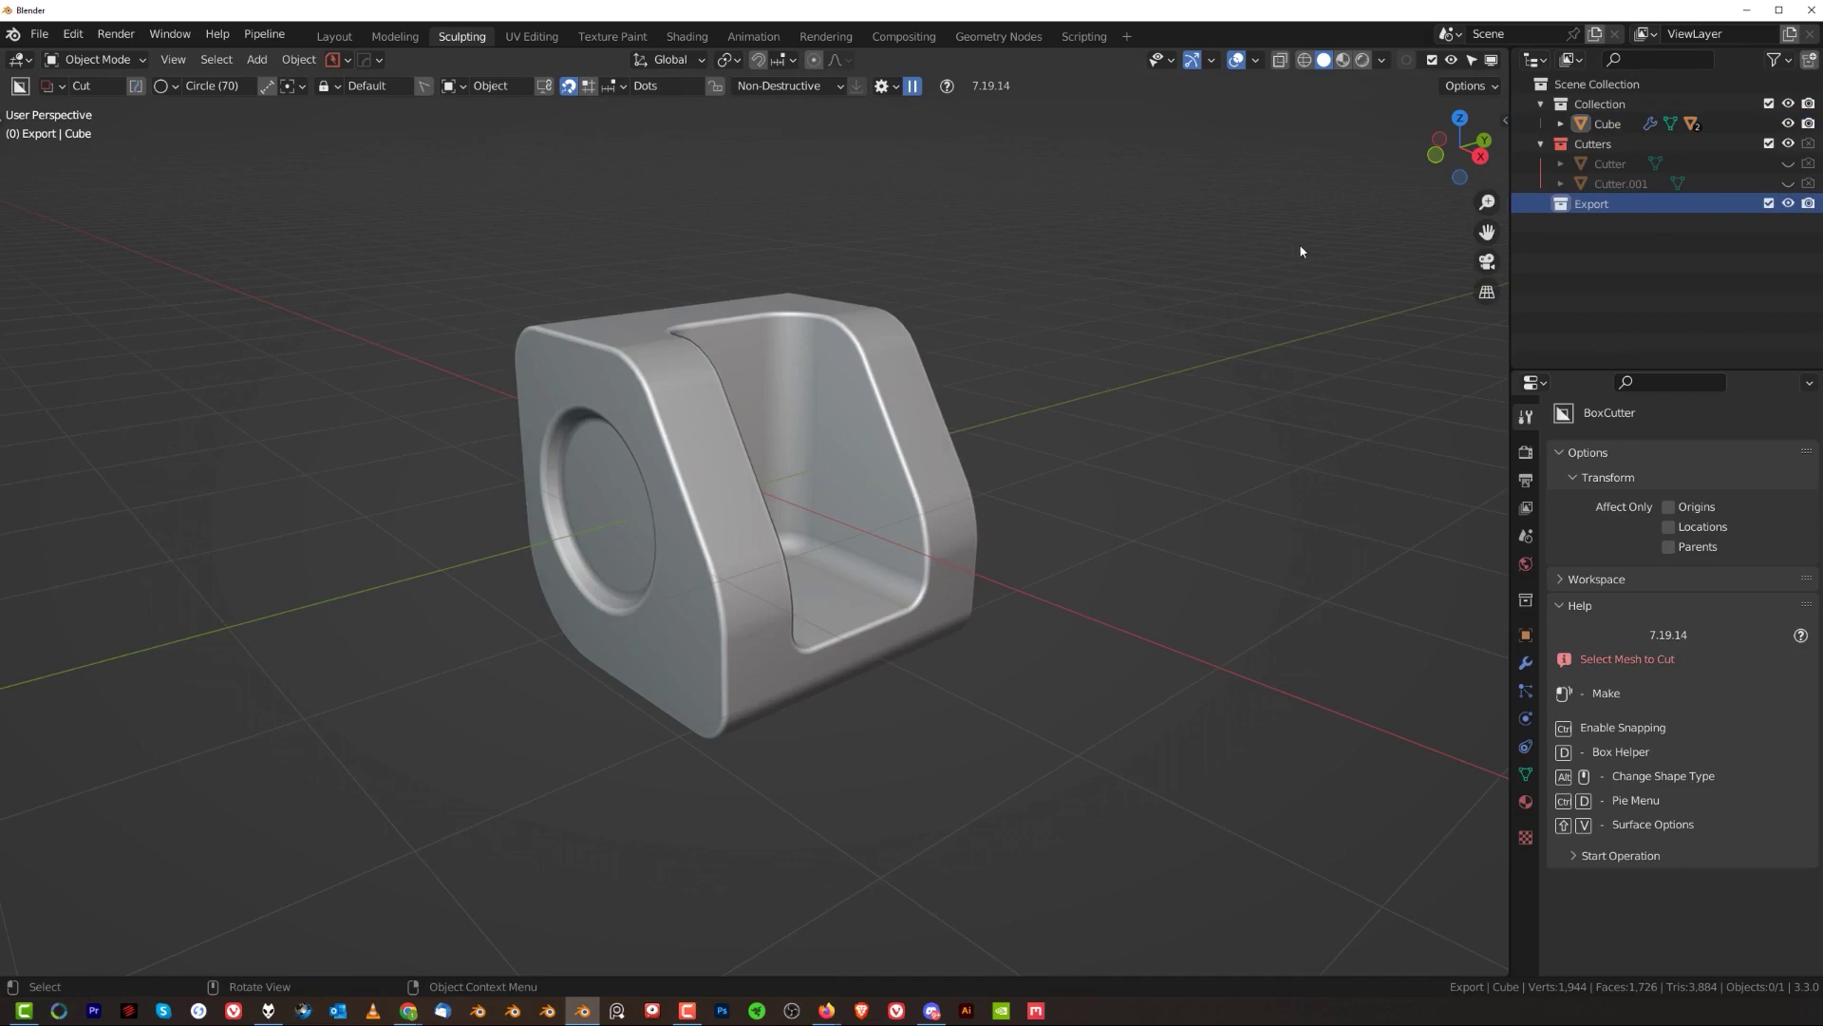
click(283, 36)
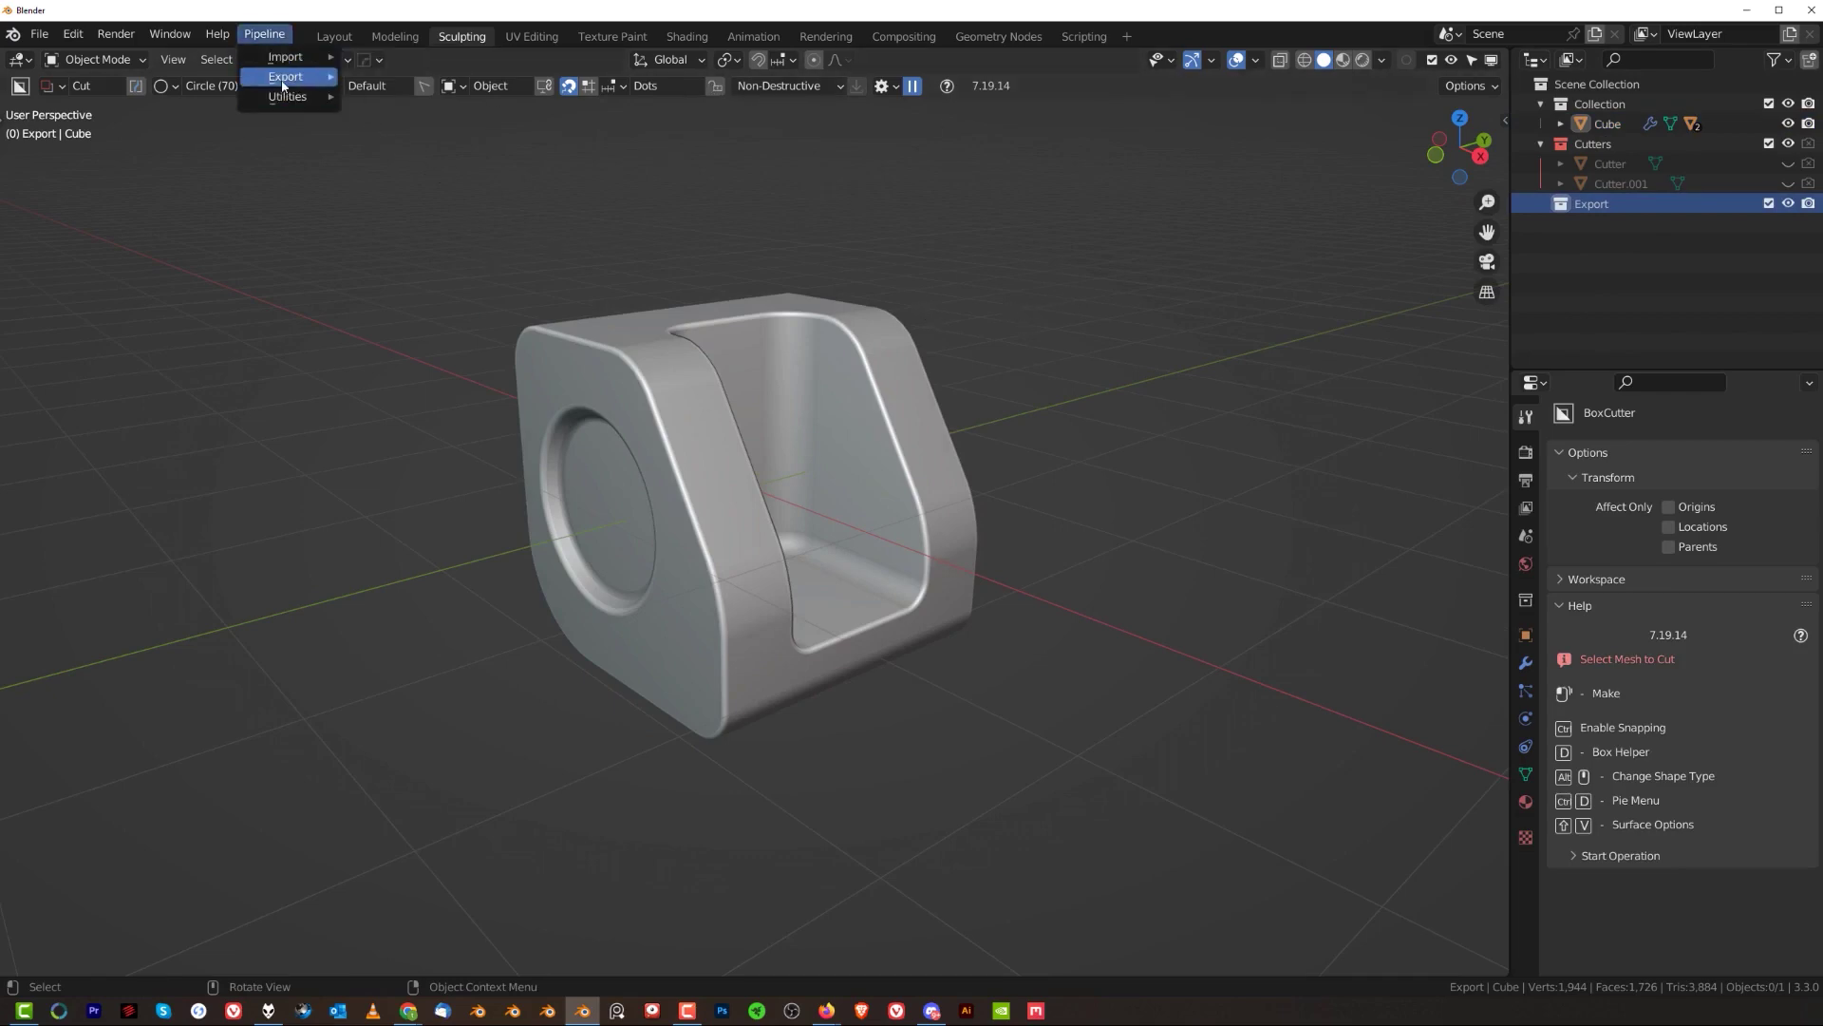
mouse_move(285, 77)
click(441, 75)
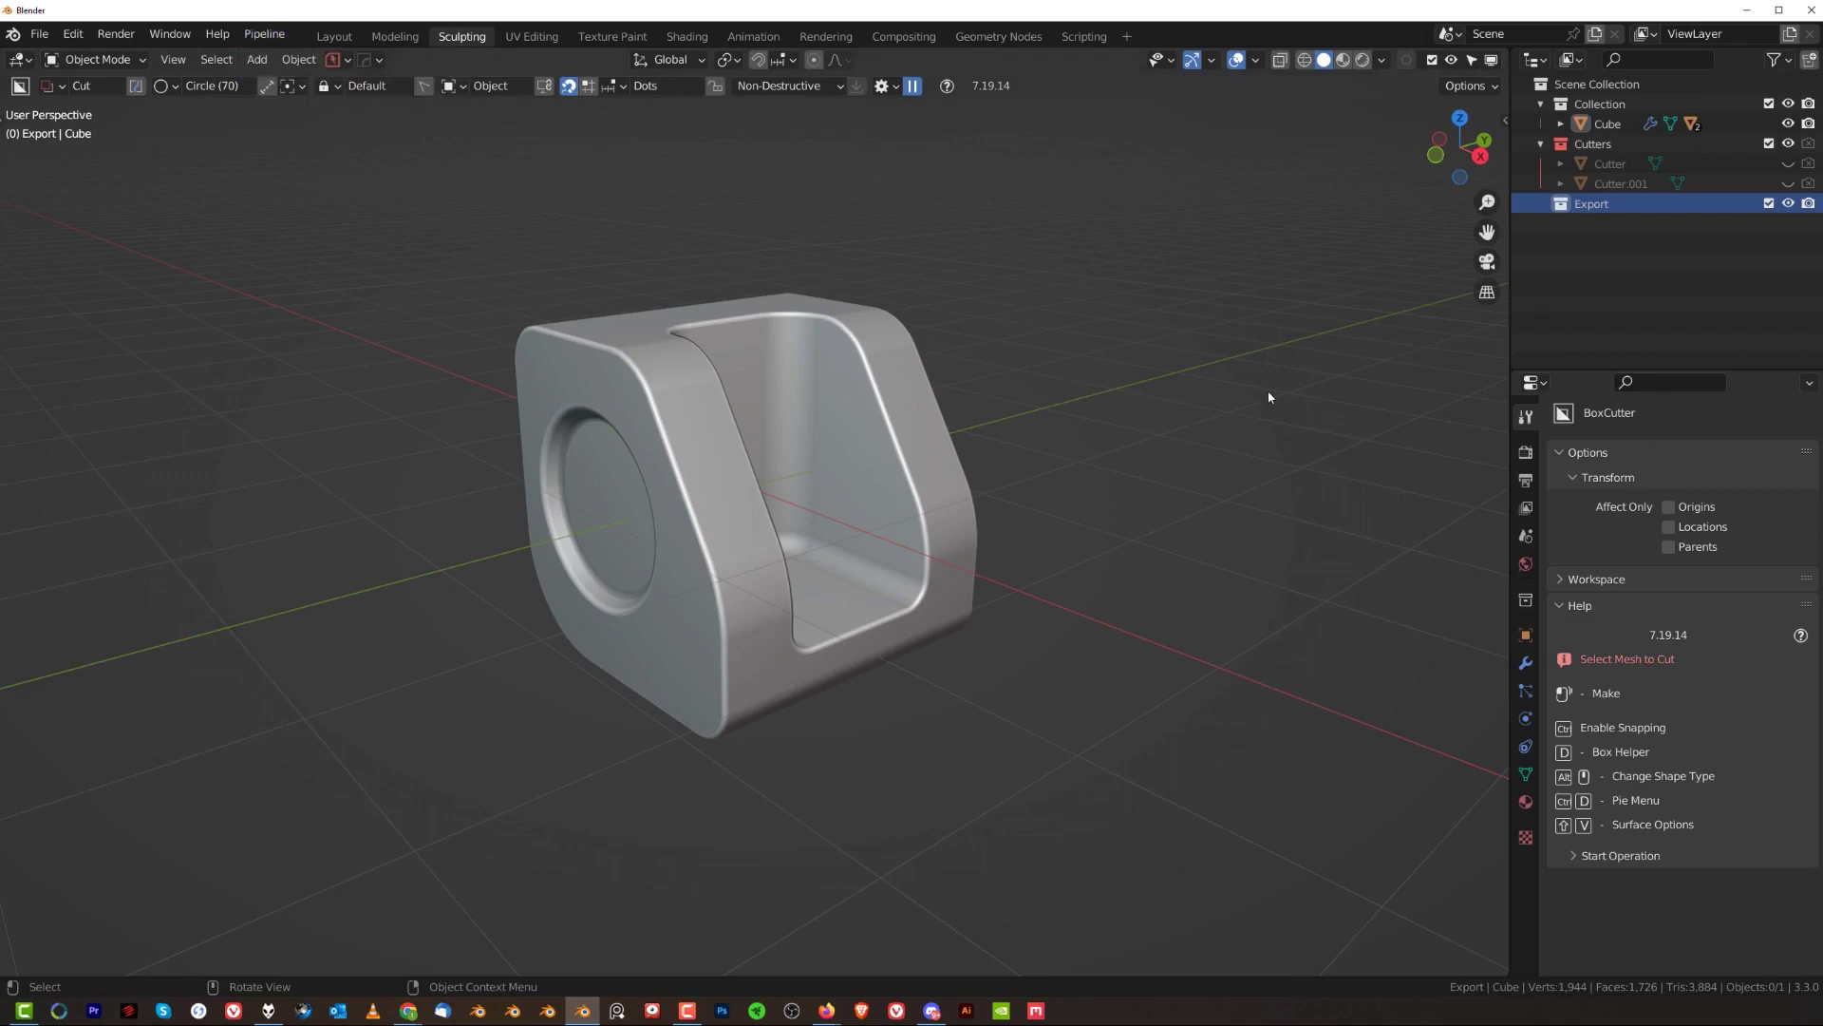
Move the Cube object into the Export collection
click(747, 310)
key(m)
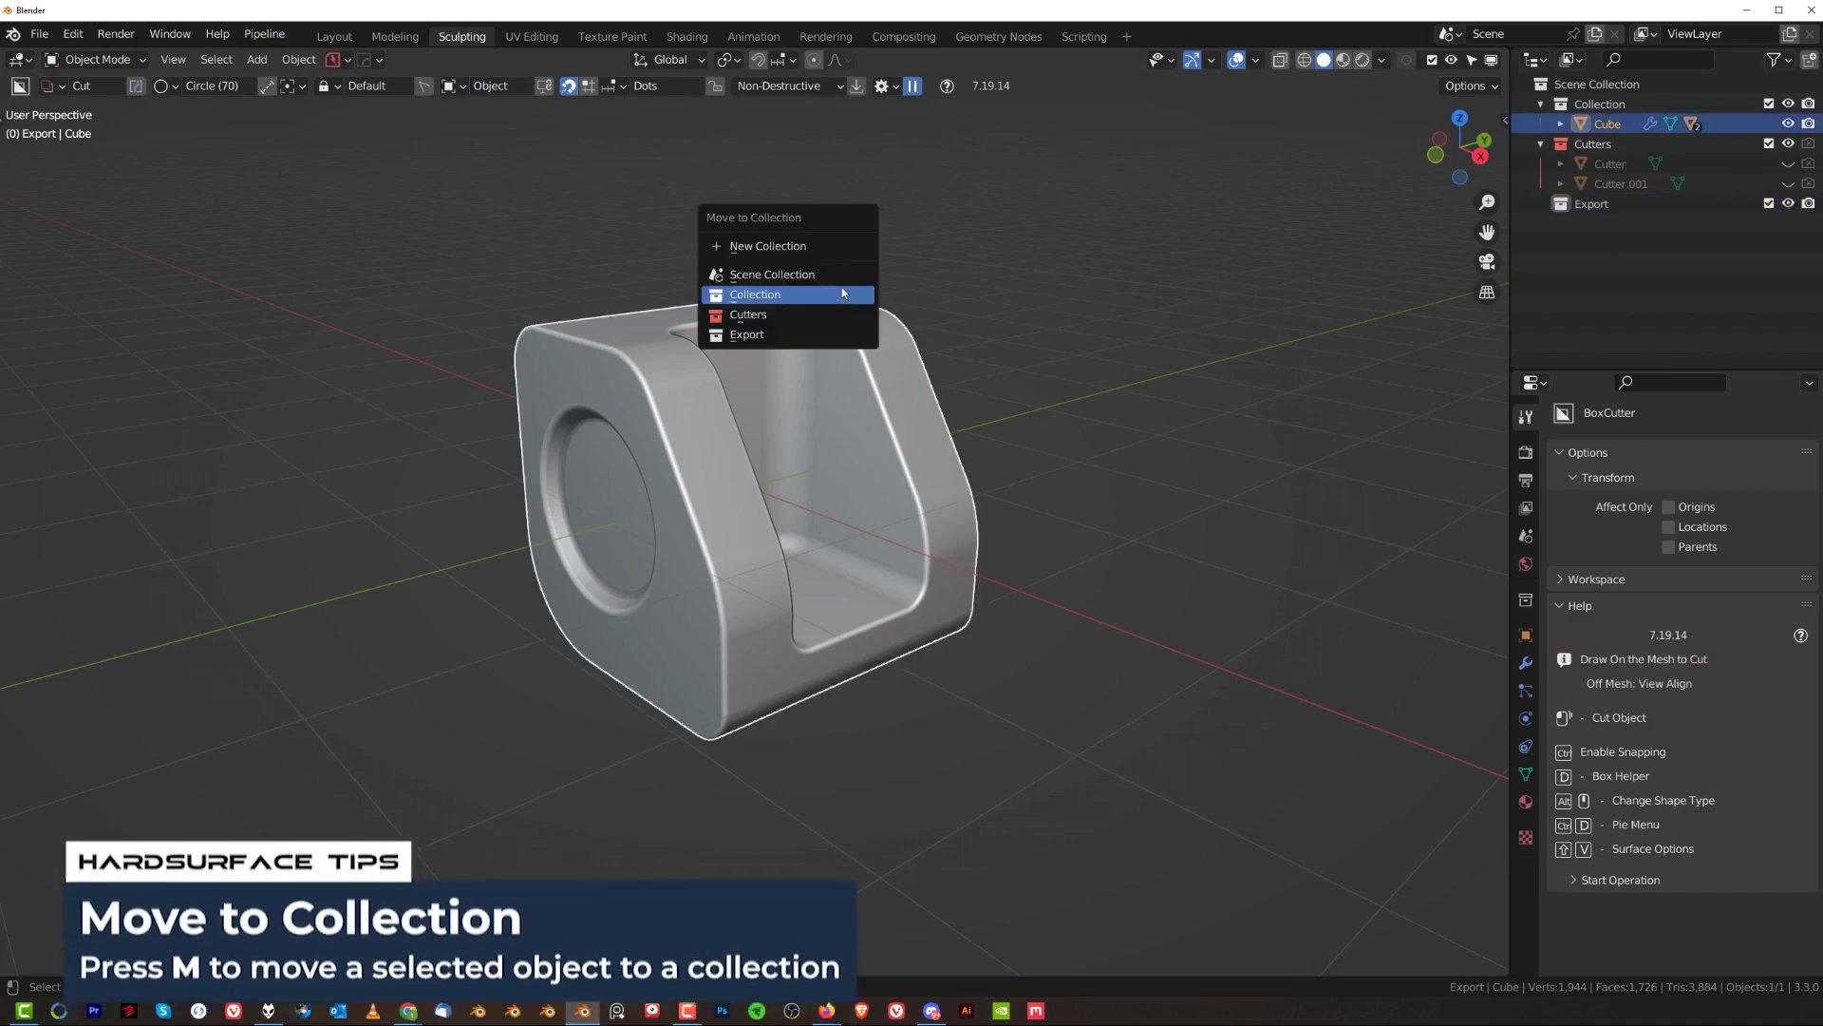
click(811, 340)
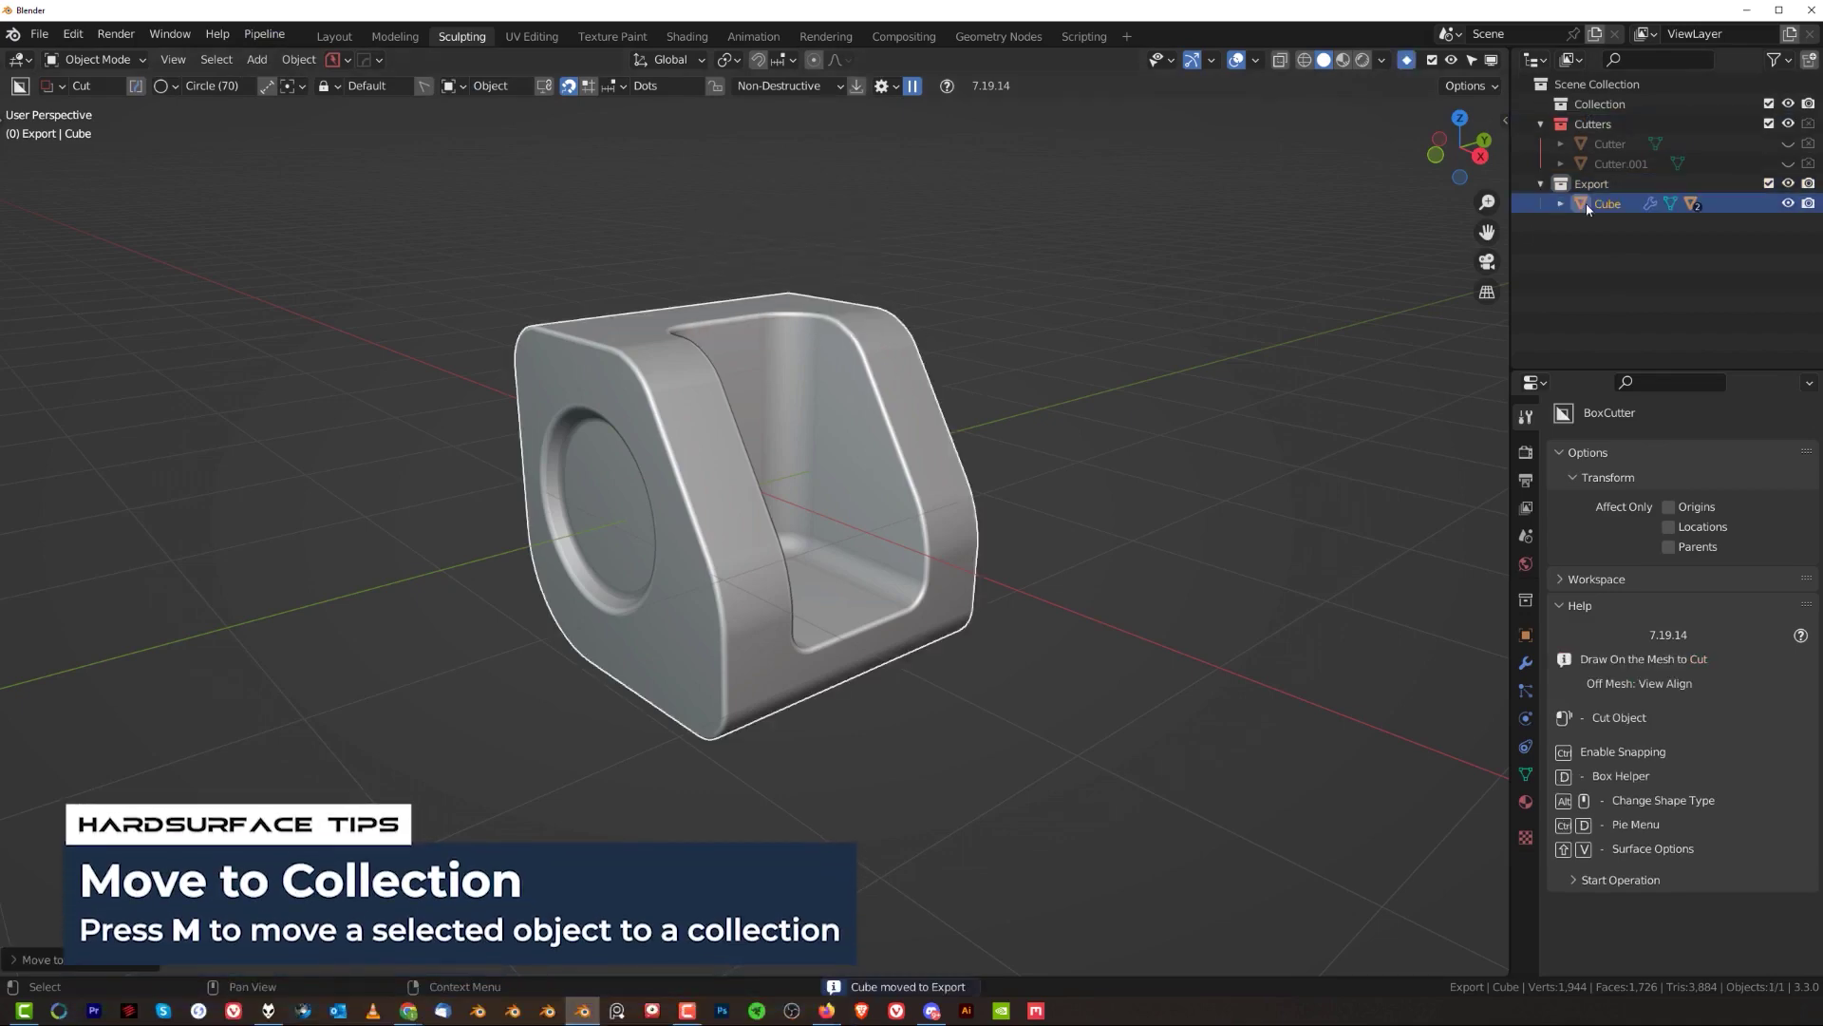
key(f)
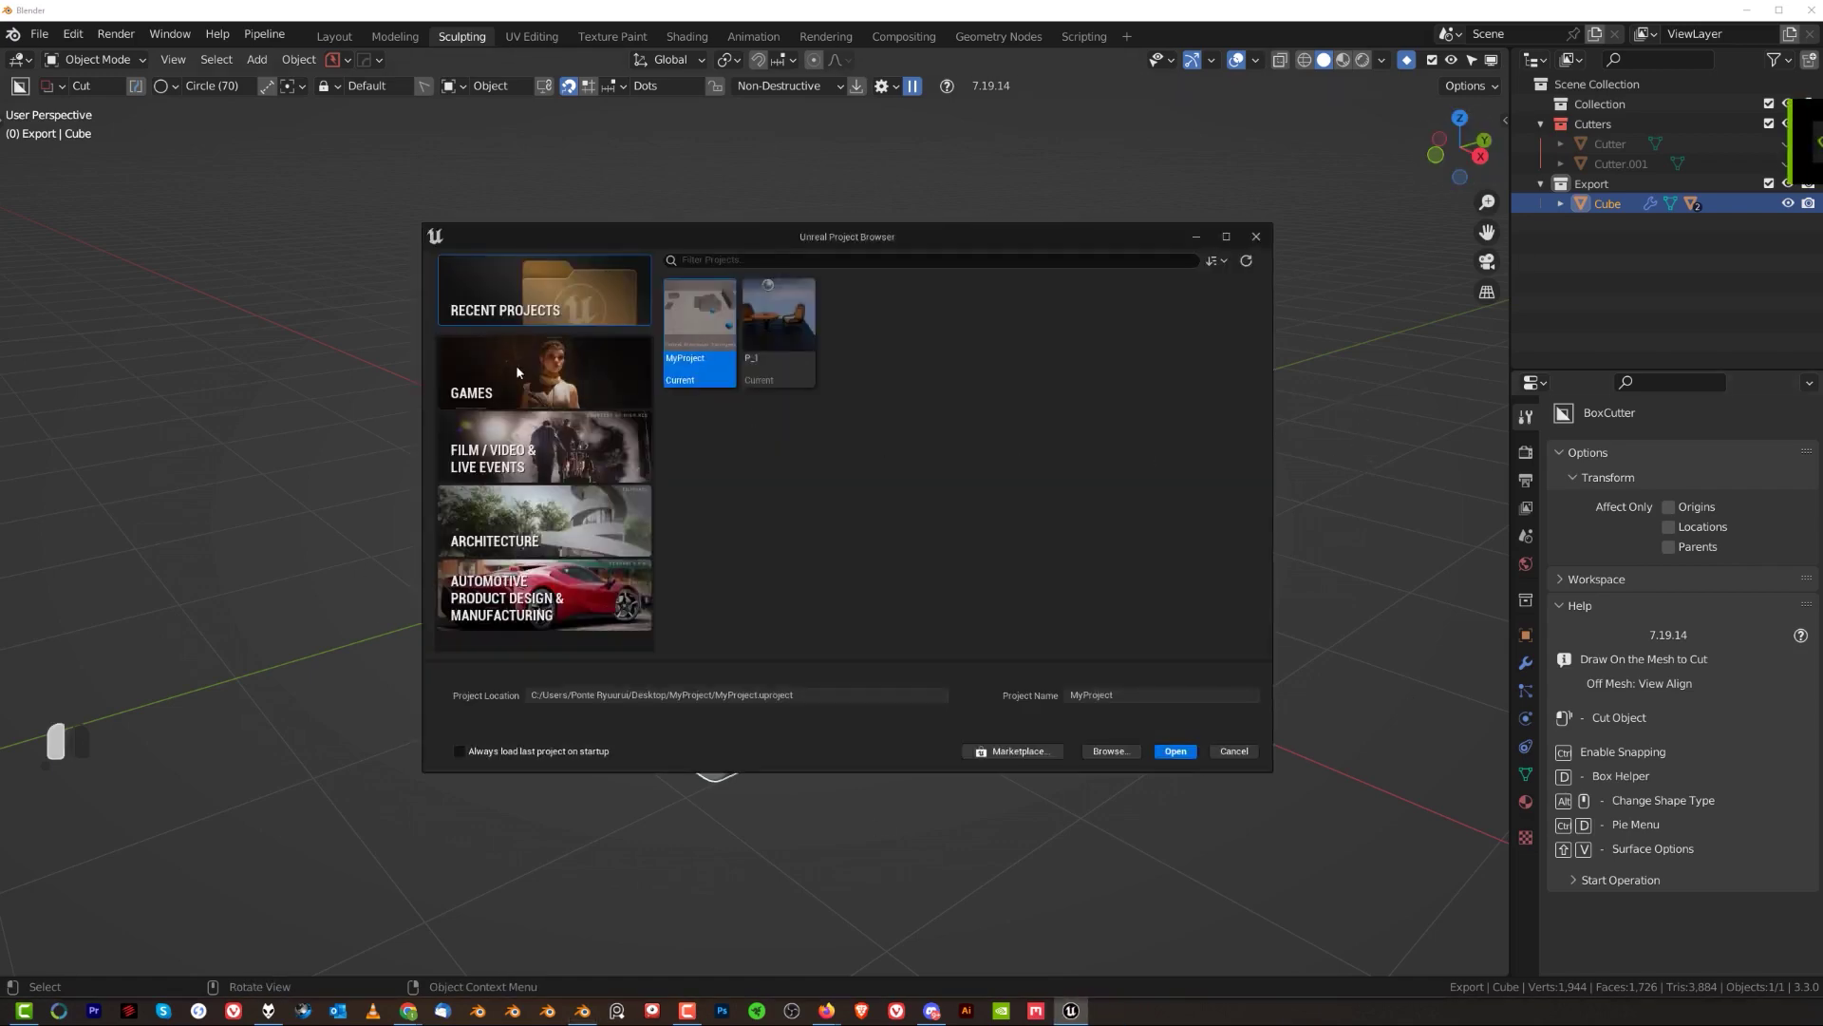
Create a Games project from the Third Person template in the Unreal Project Browser and maximize its editor window
click(515, 371)
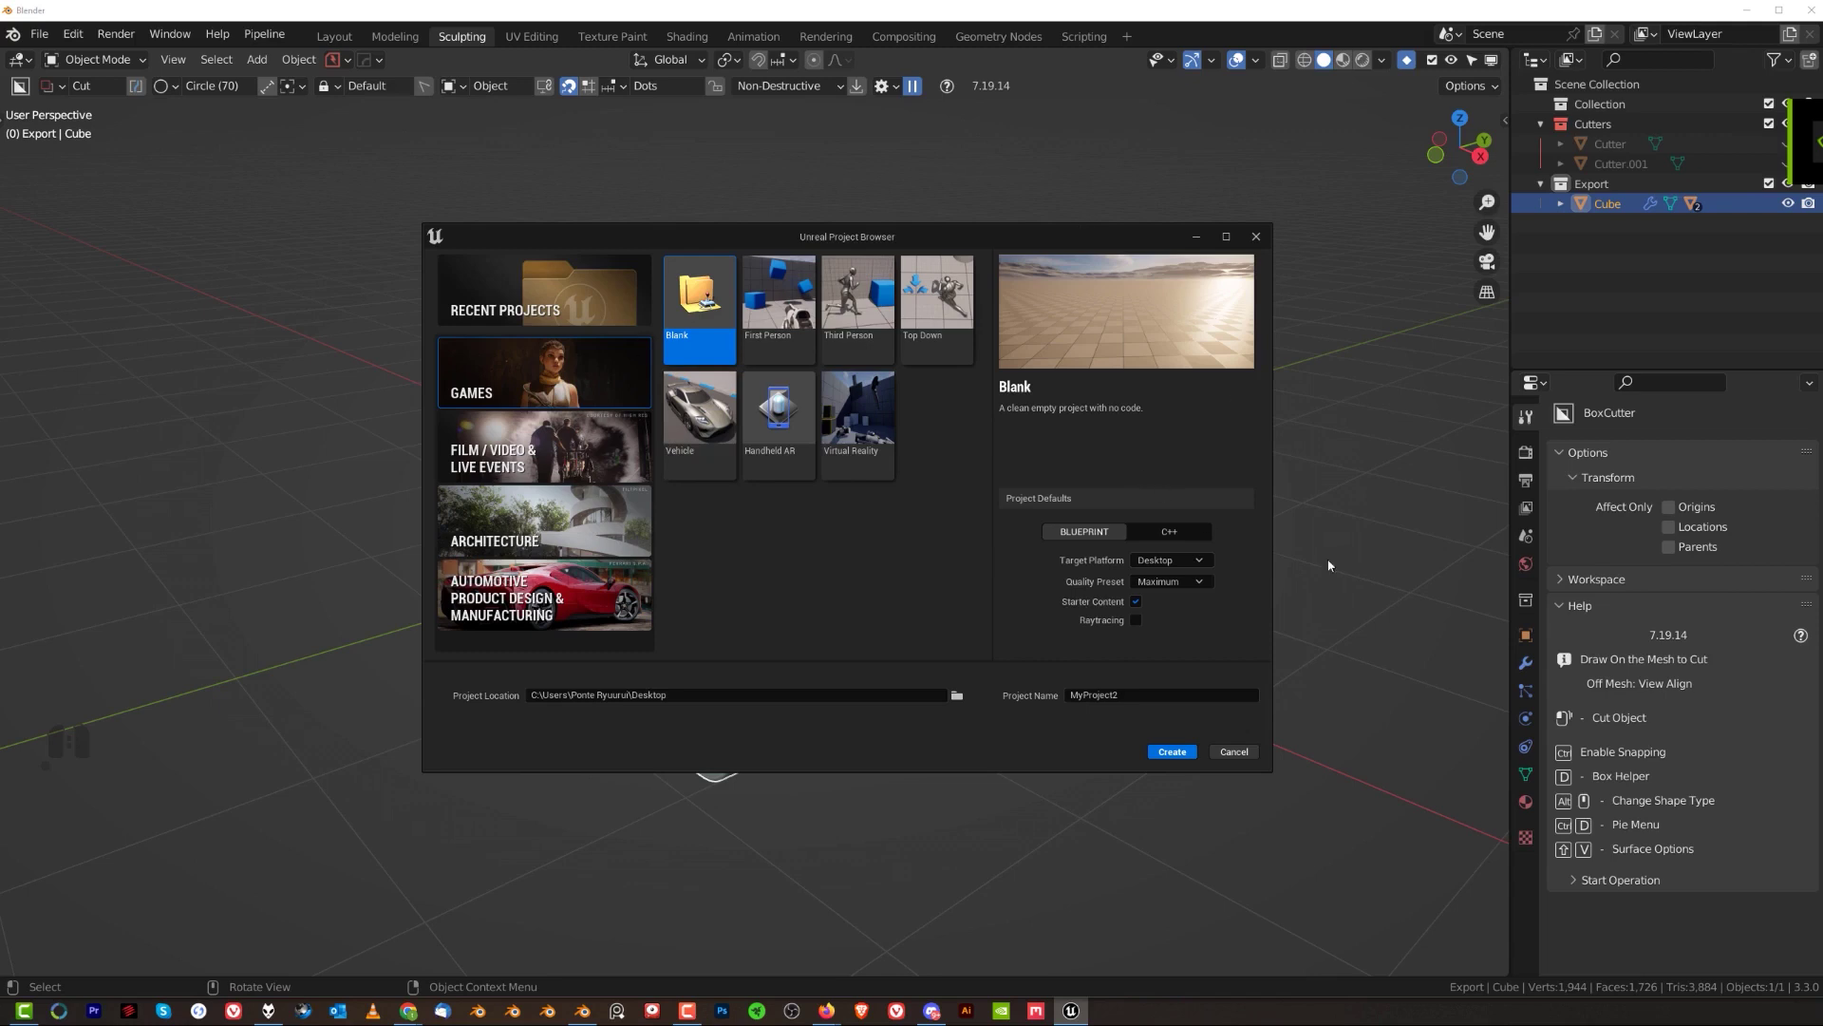
click(851, 299)
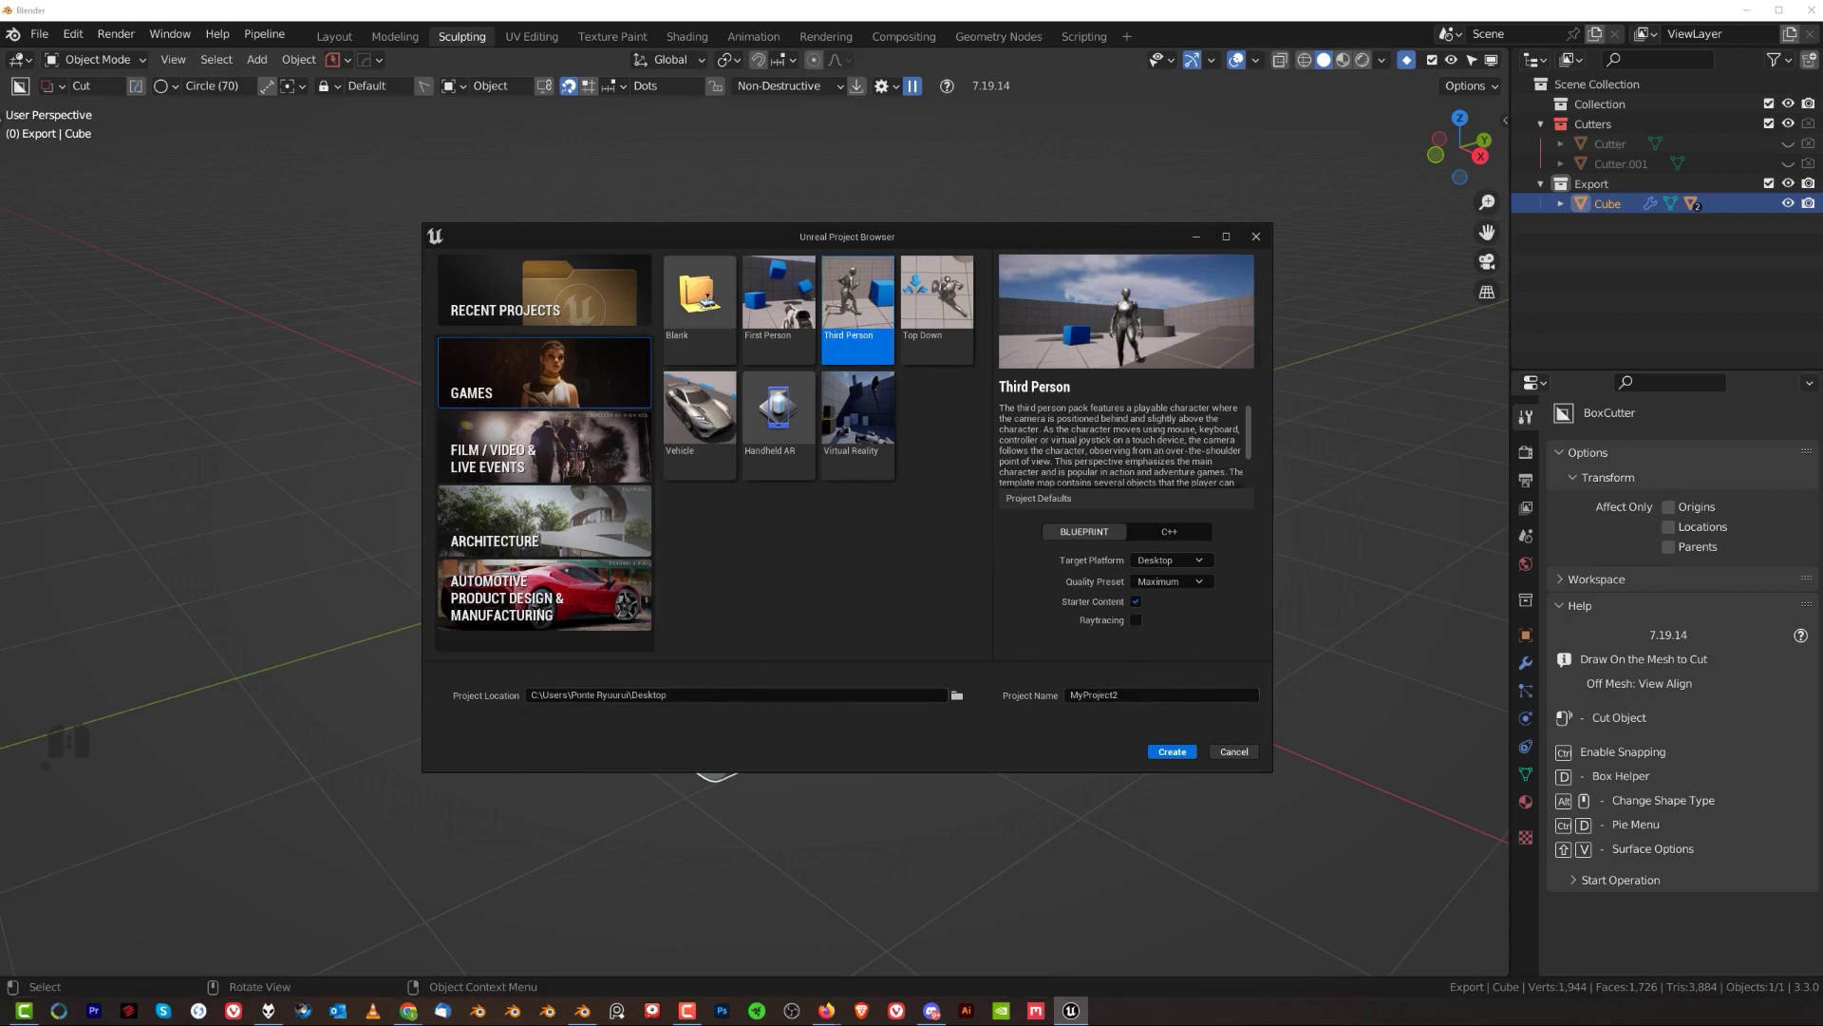
click(1172, 751)
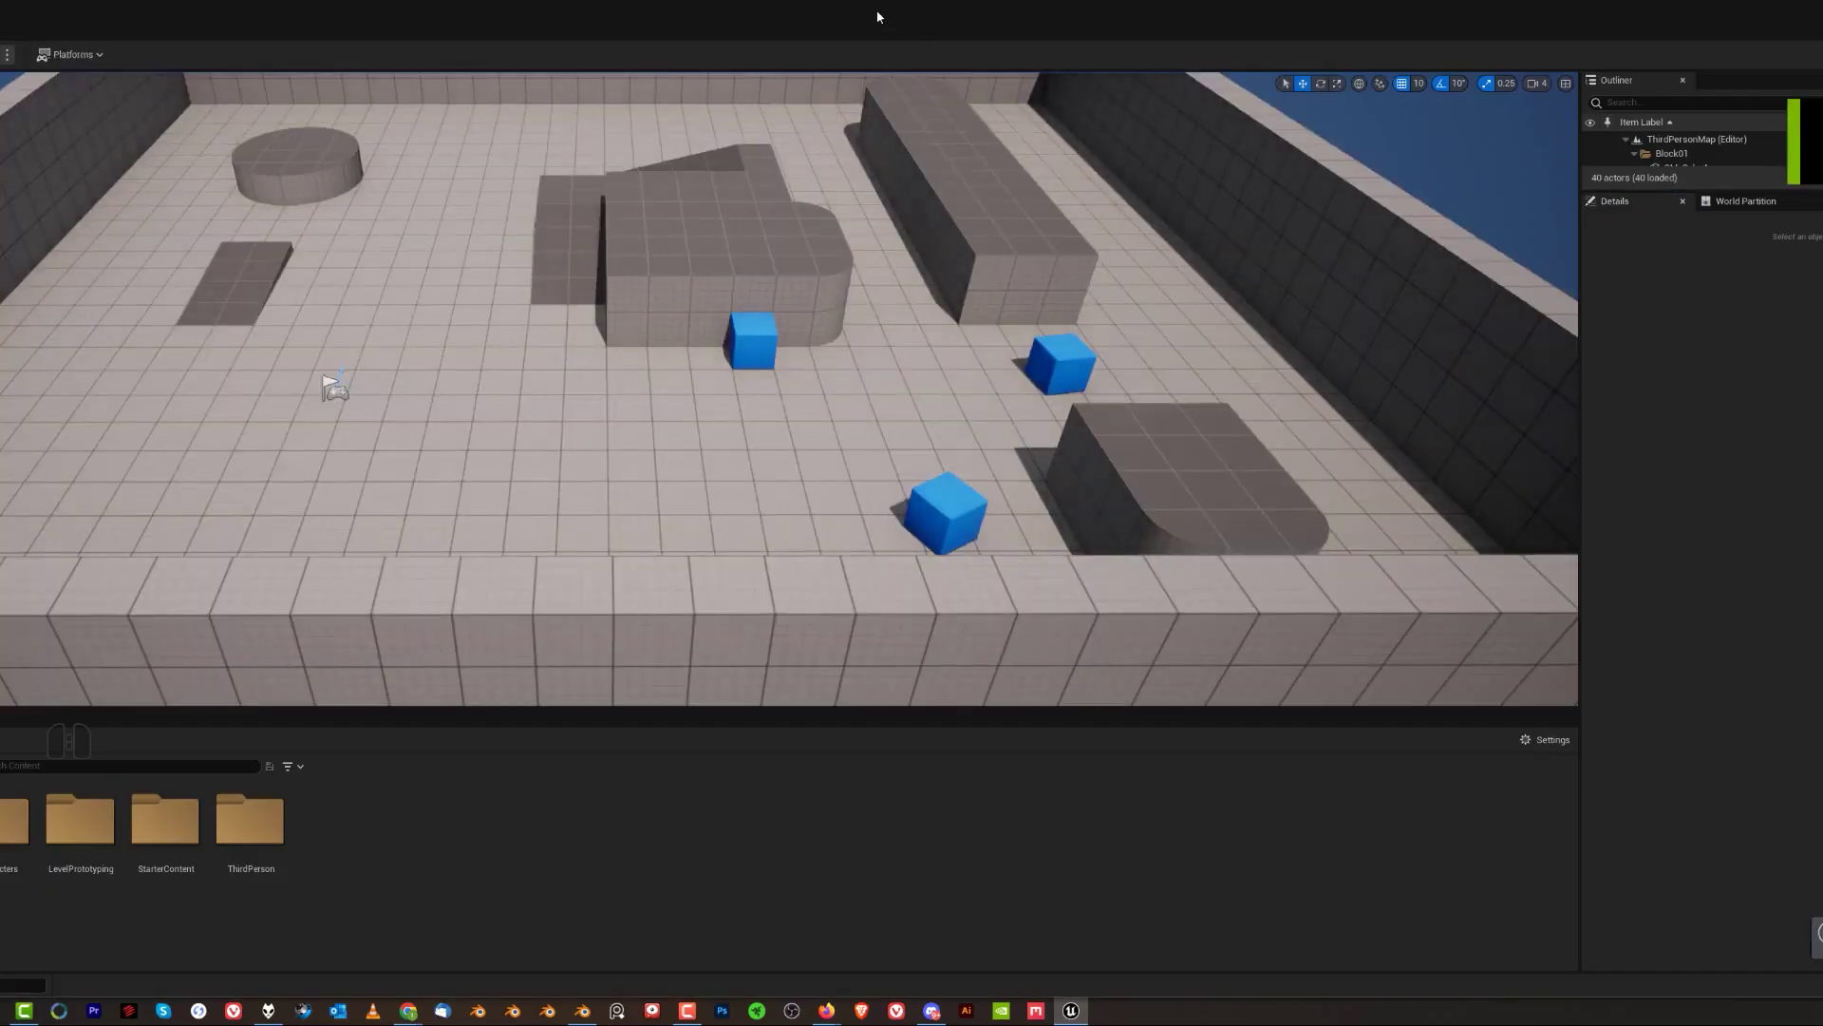
drag(911, 19, 447, 7)
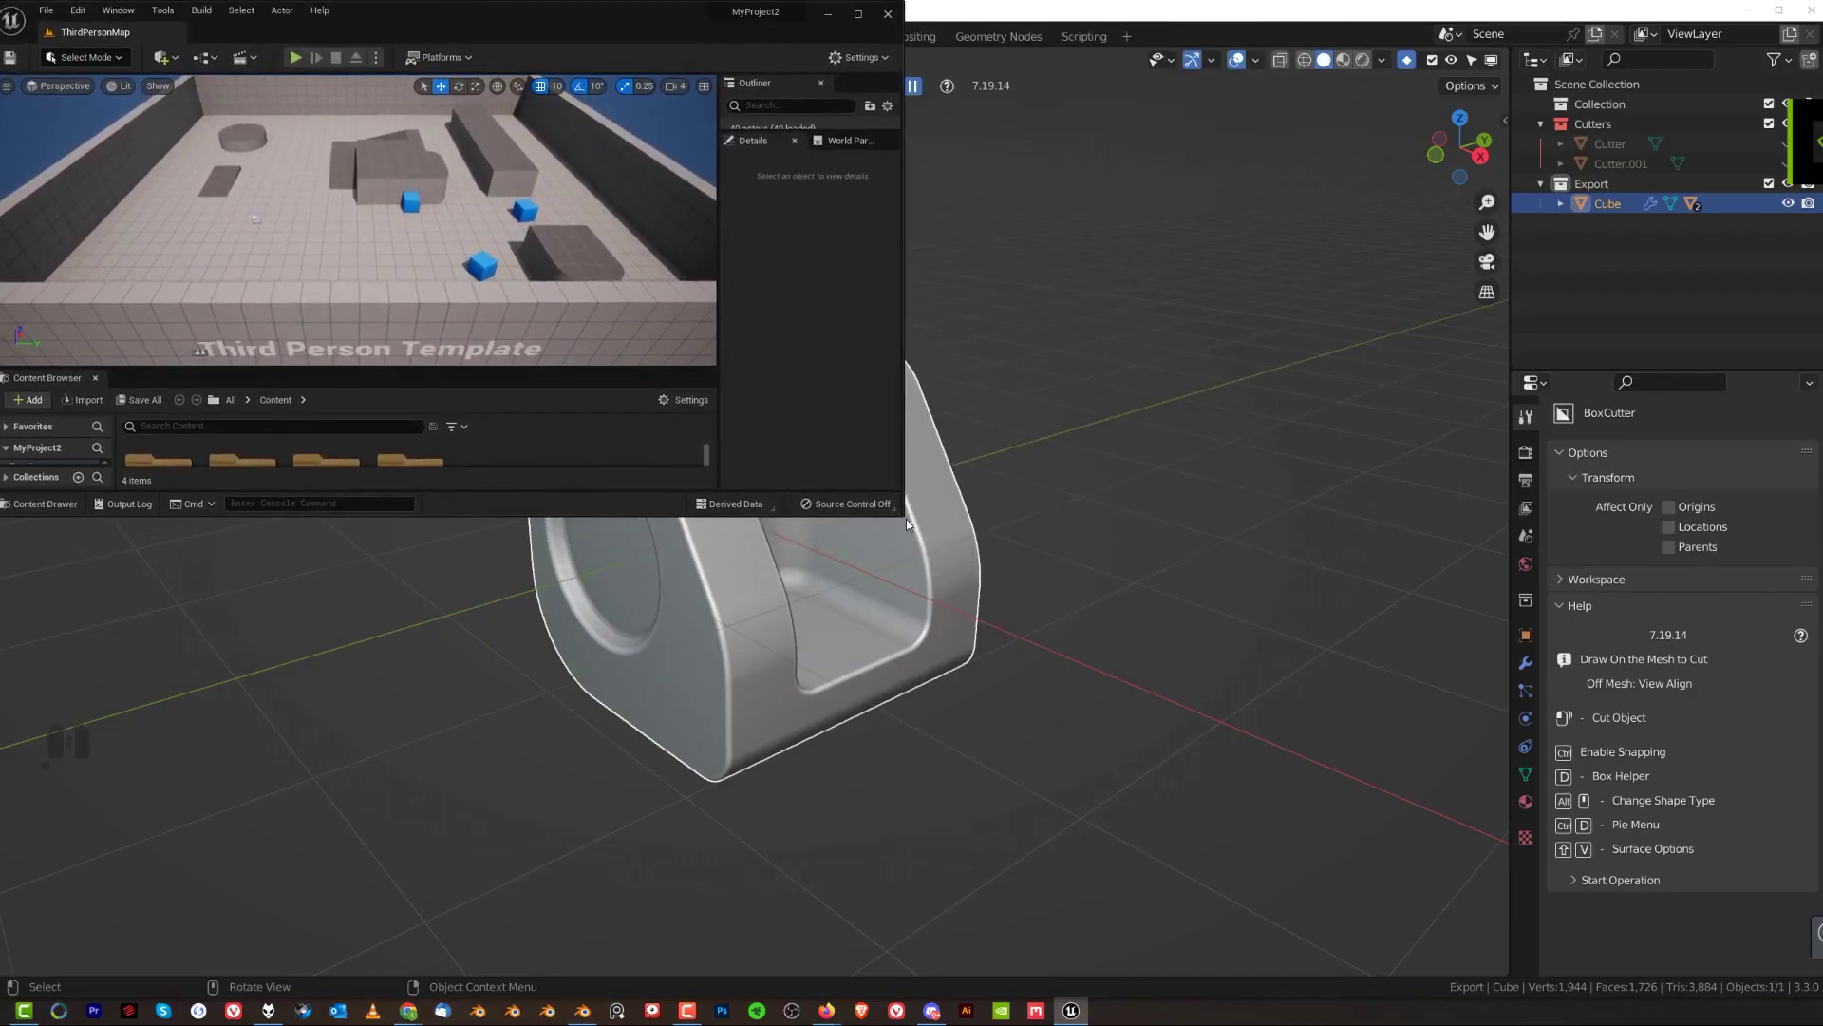
key(super+Up)
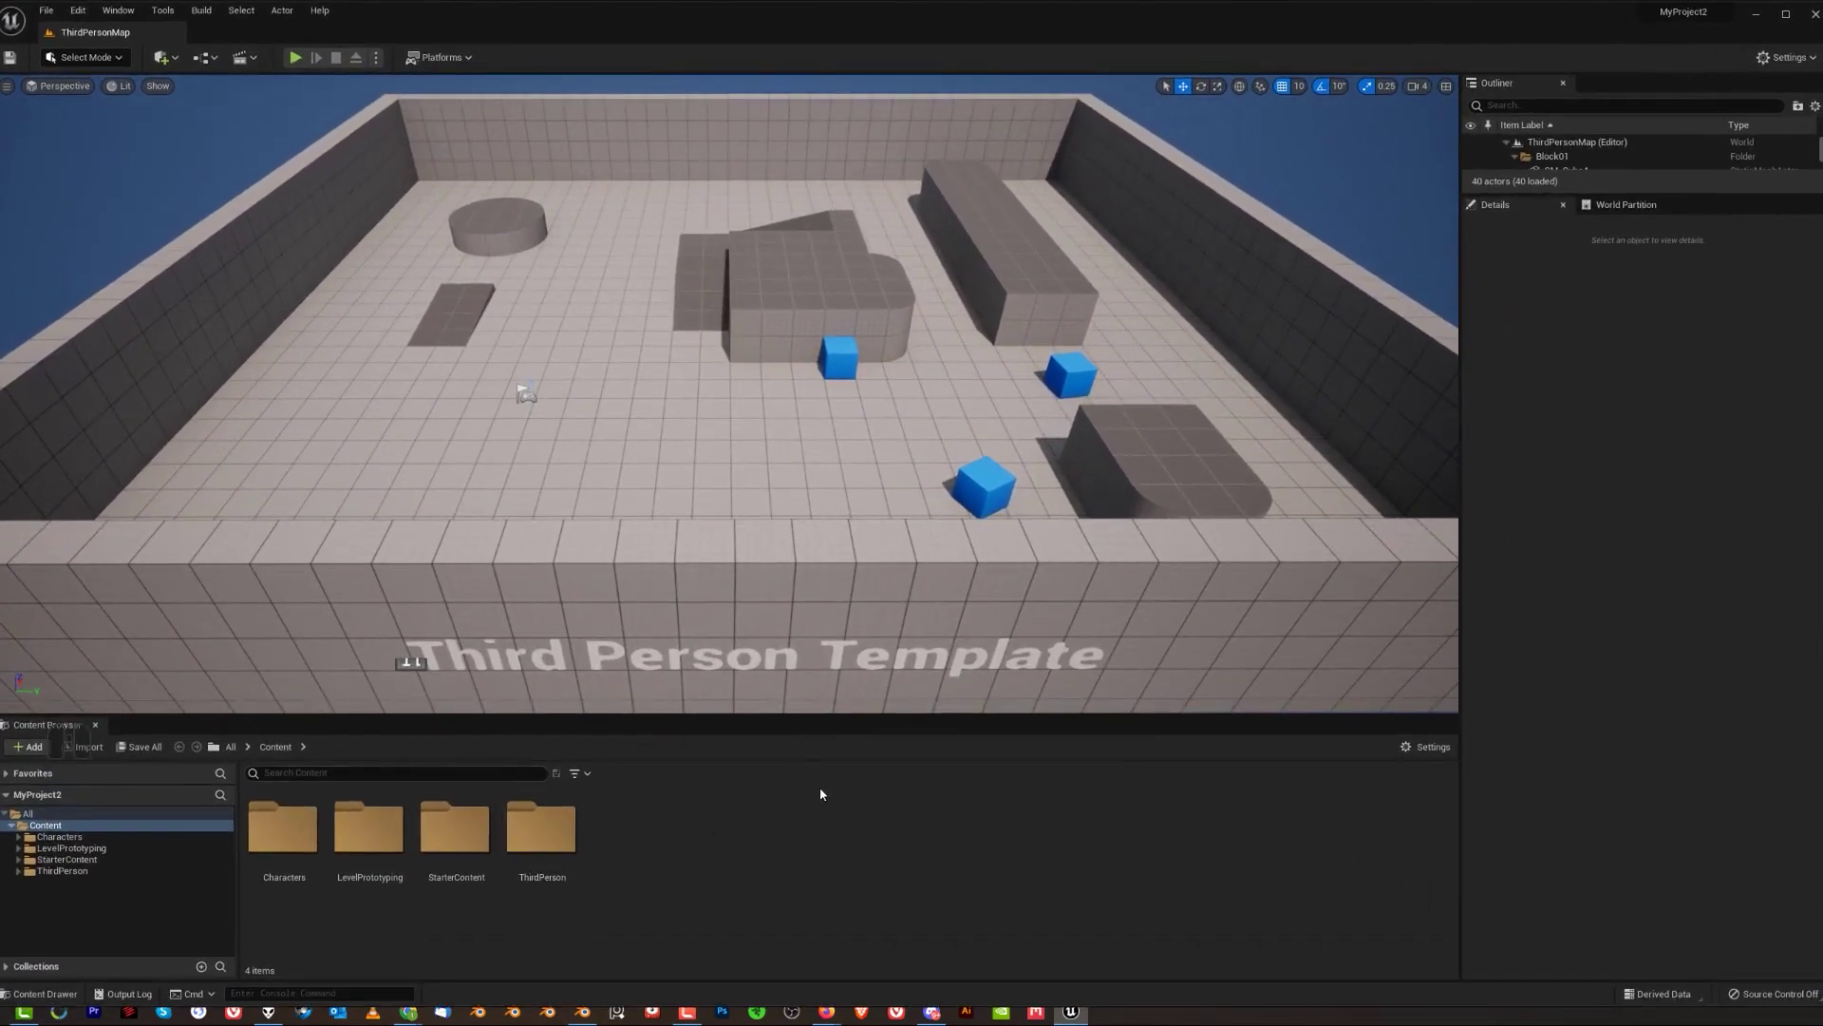
Close the docked Content Browser and open the Content Drawer over the level view
key(ctrl+space)
key(ctrl+space)
key(ctrl+space)
key(ctrl+space)
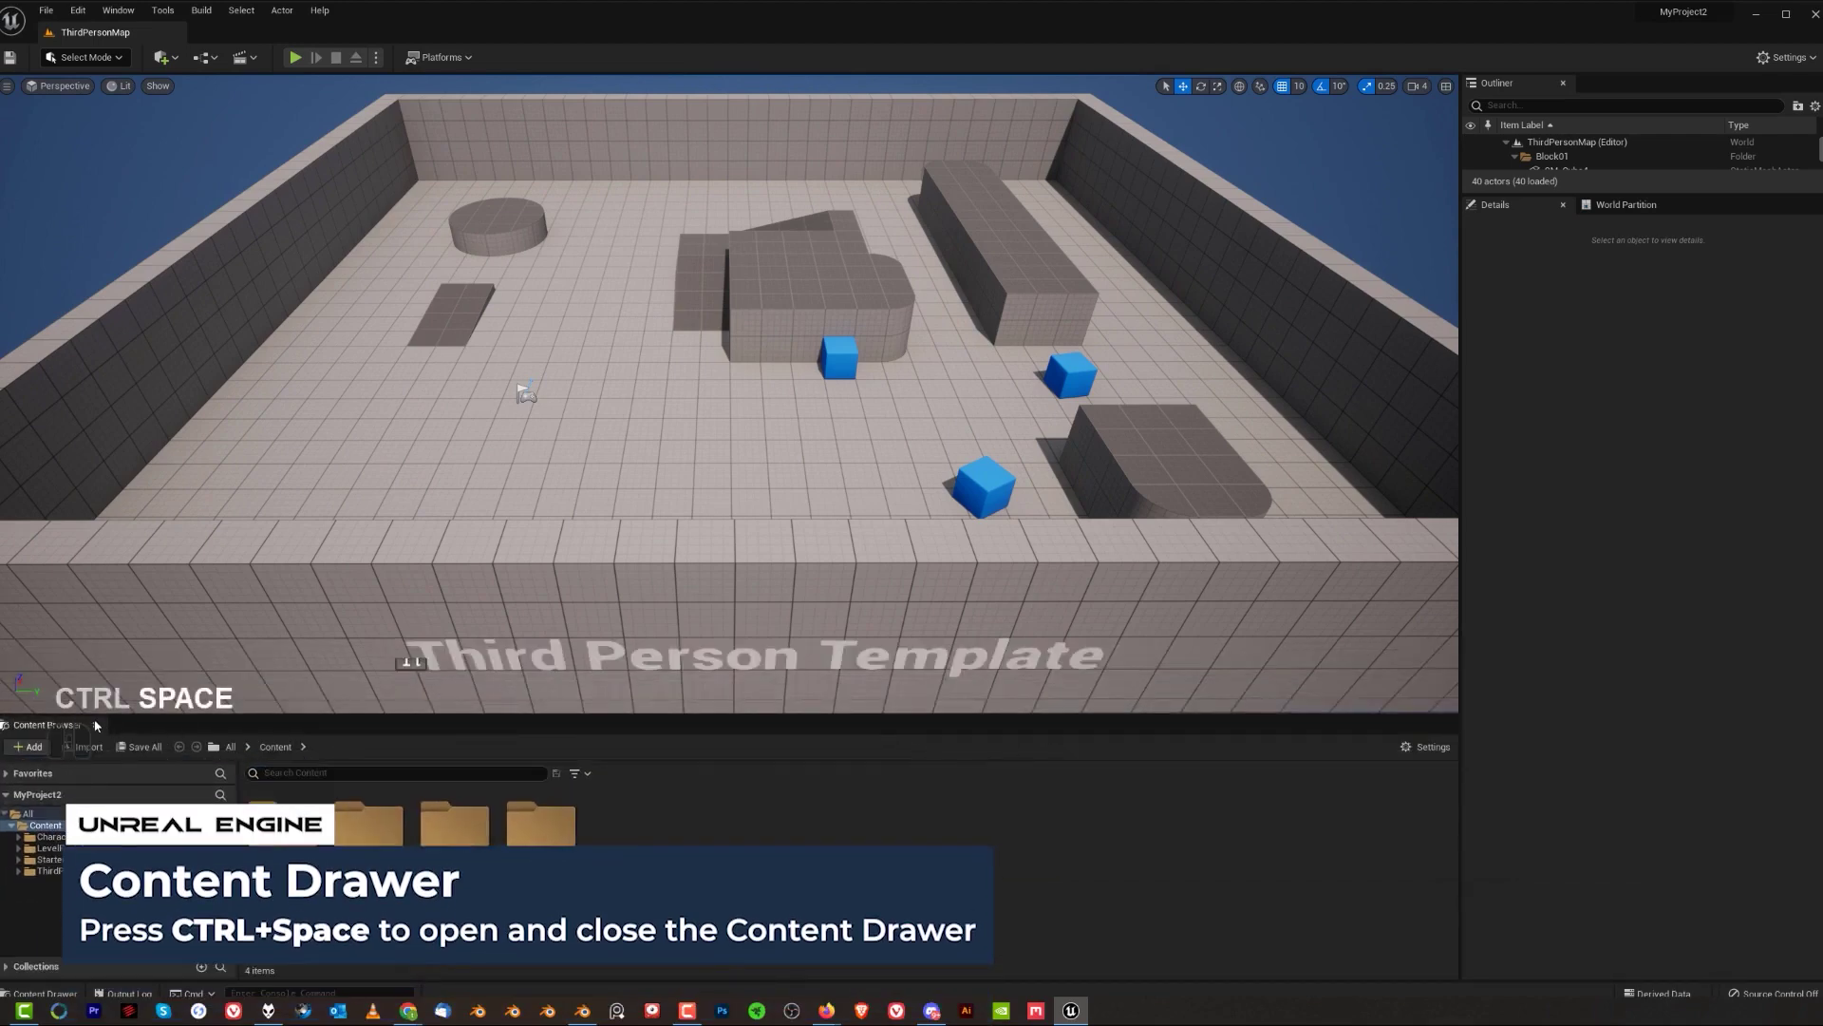
key(ctrl+space)
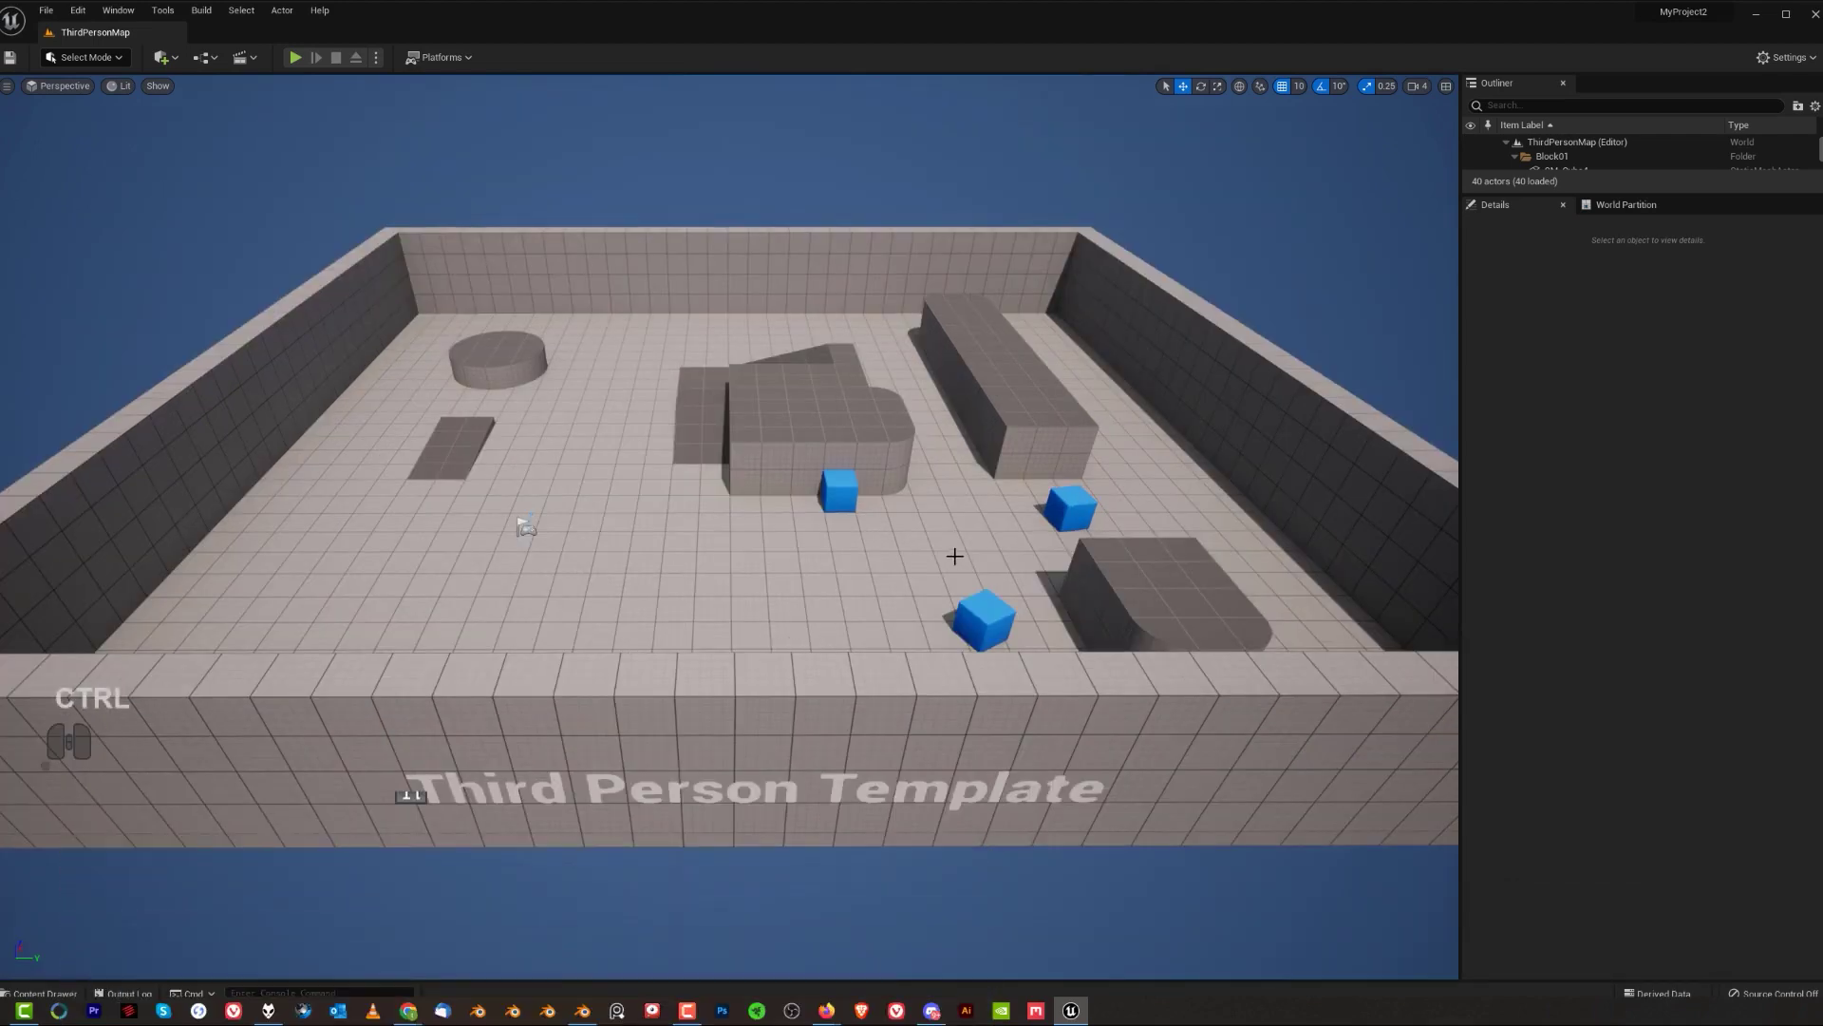
key(ctrl+space)
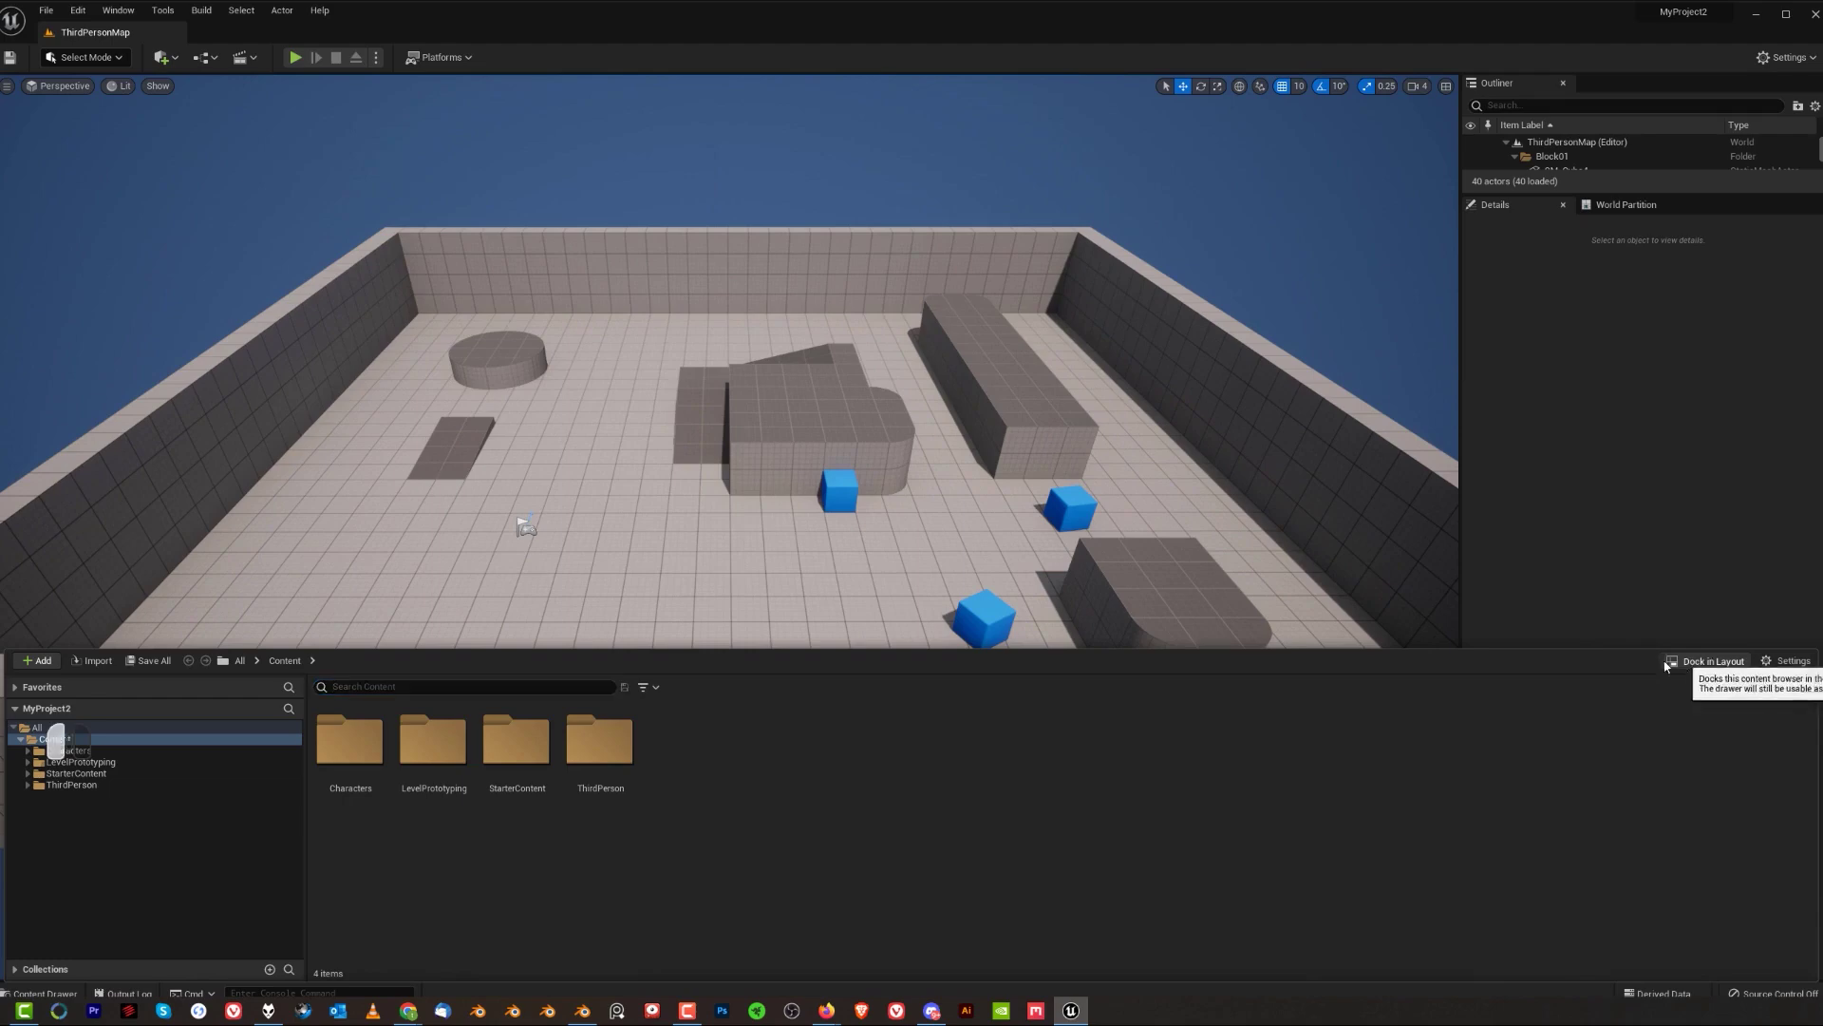
Dock the Content Drawer into the editor layout
click(1709, 660)
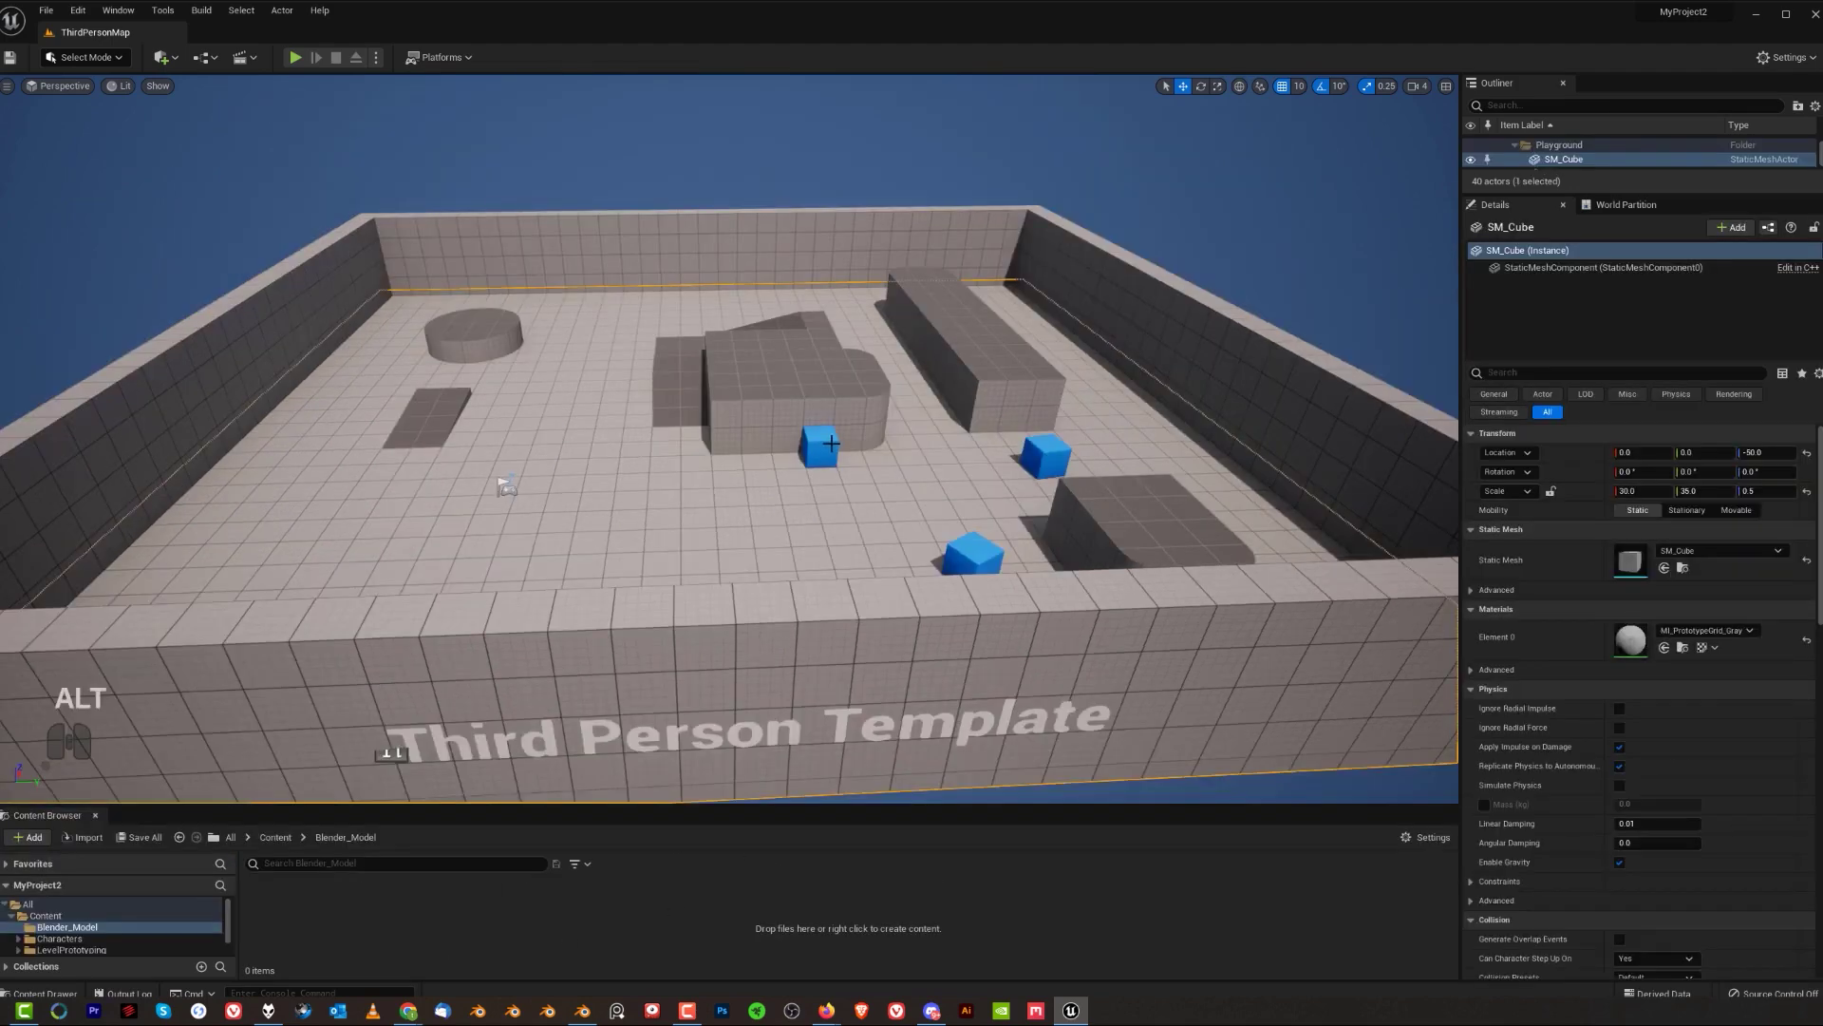
Examine the blue SM_ChamferCube and the level around it up close and from several angles
alt+drag(814, 430, 829, 444)
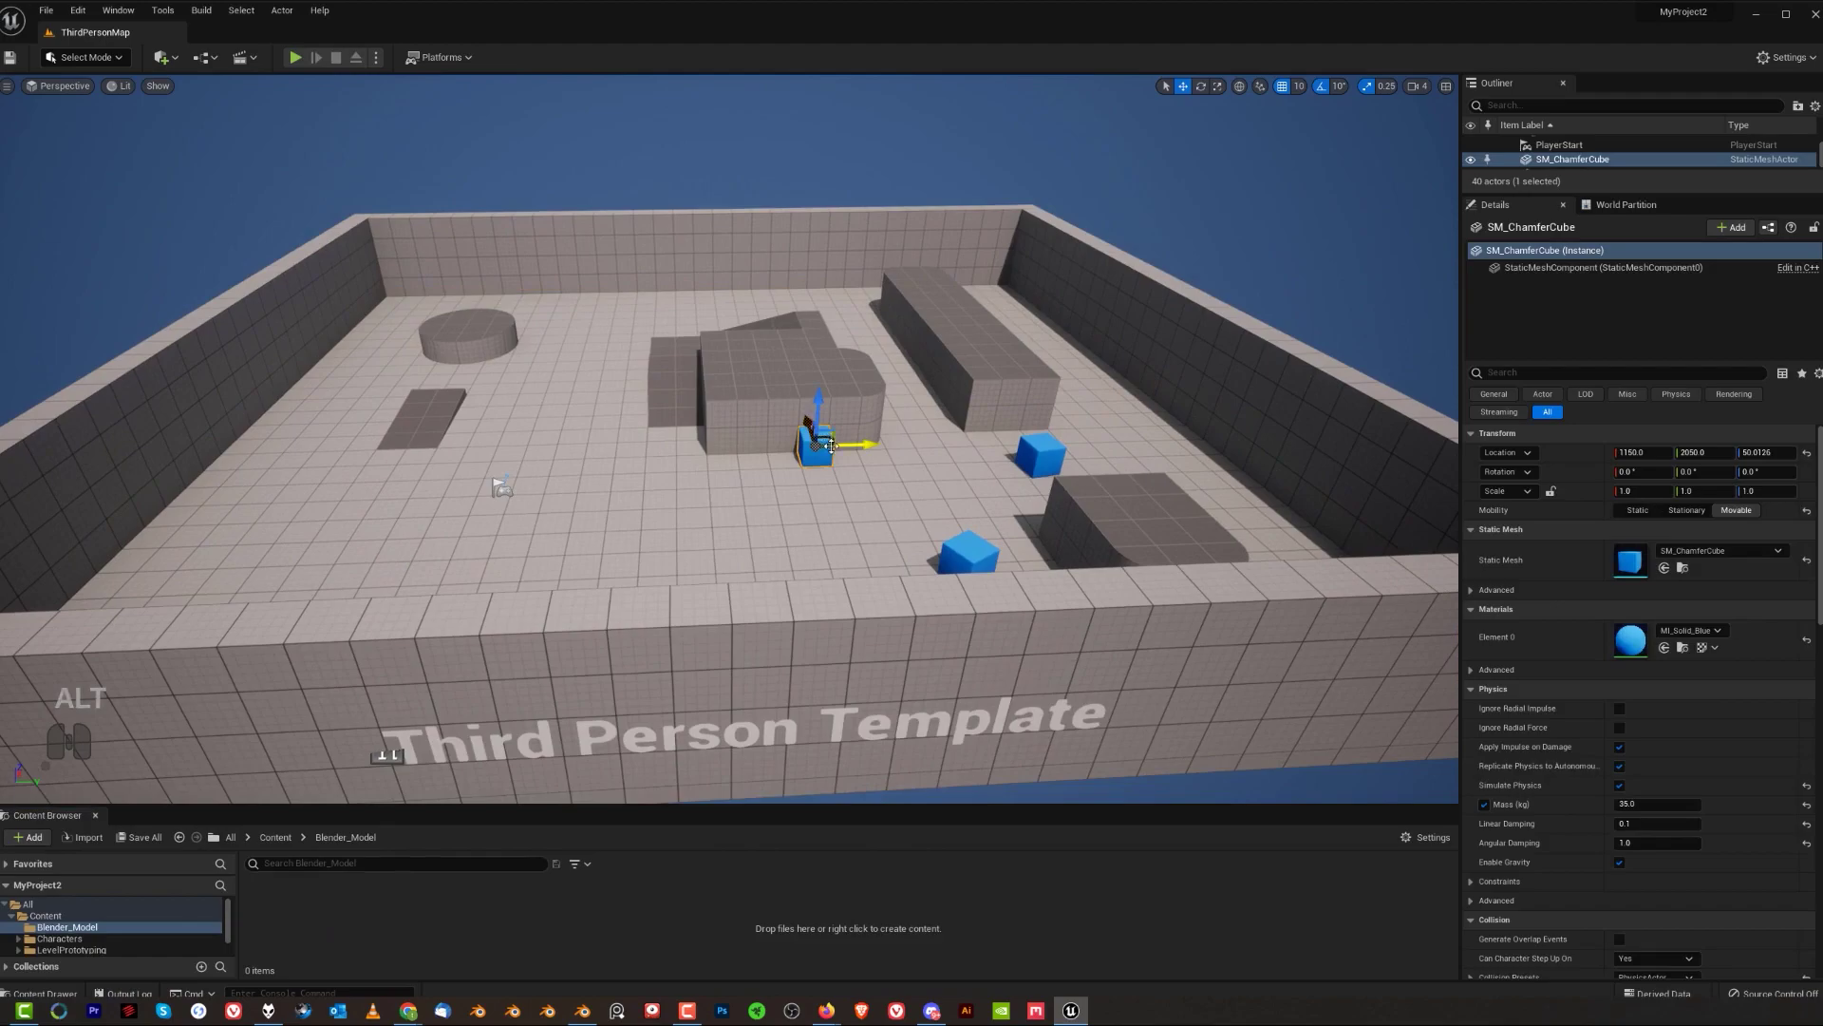
key(f)
alt+drag(831, 473, 707, 442)
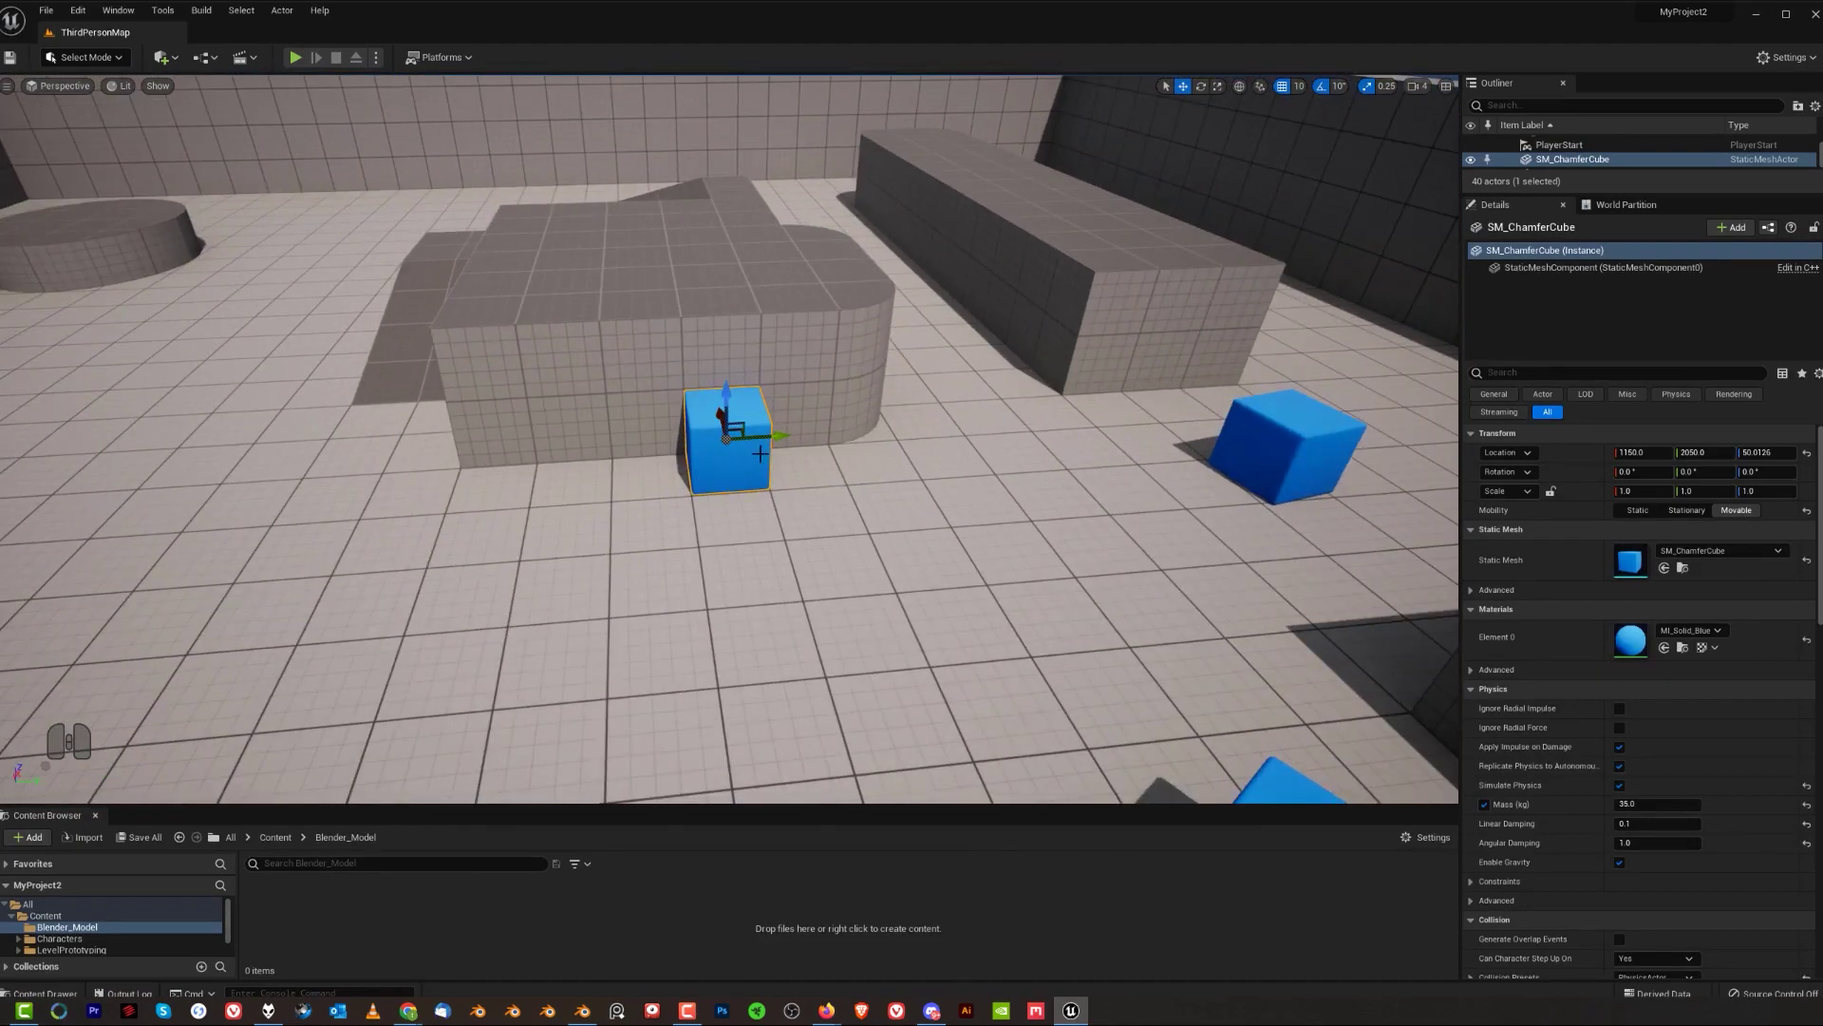
alt+drag(794, 358, 636, 409)
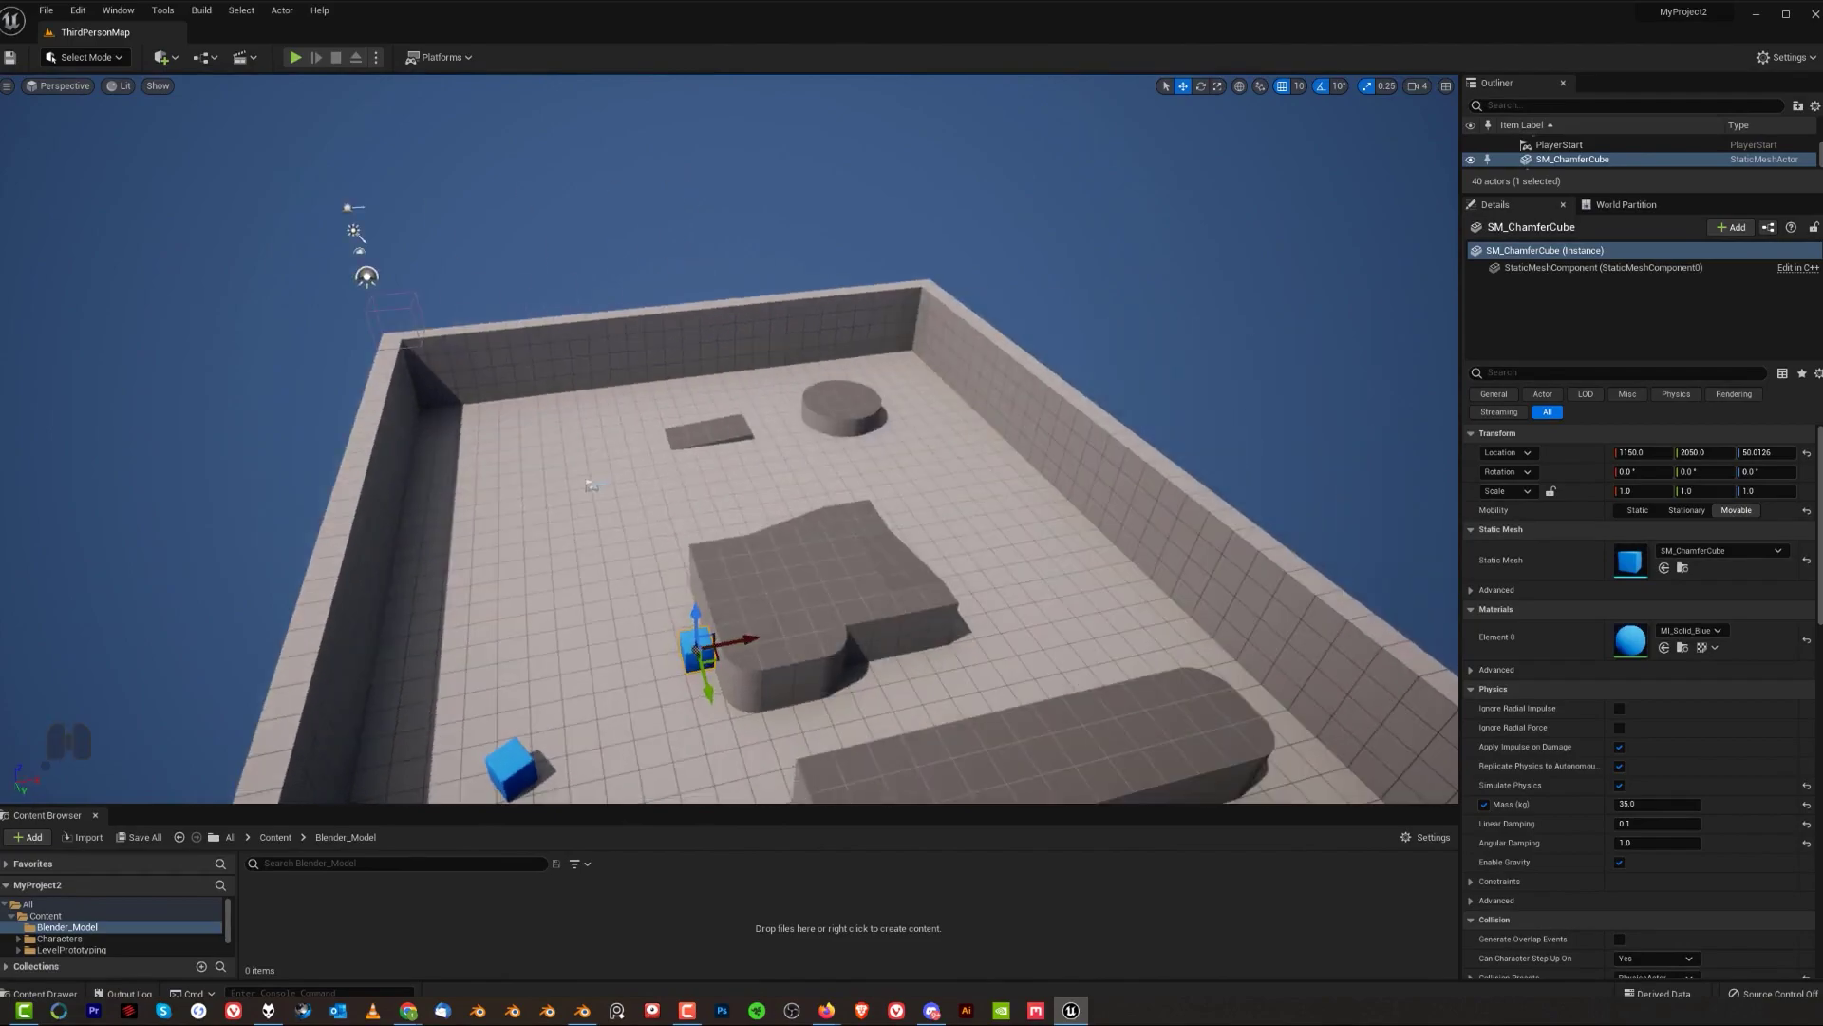
key(f)
scroll(732, 418, down, 3)
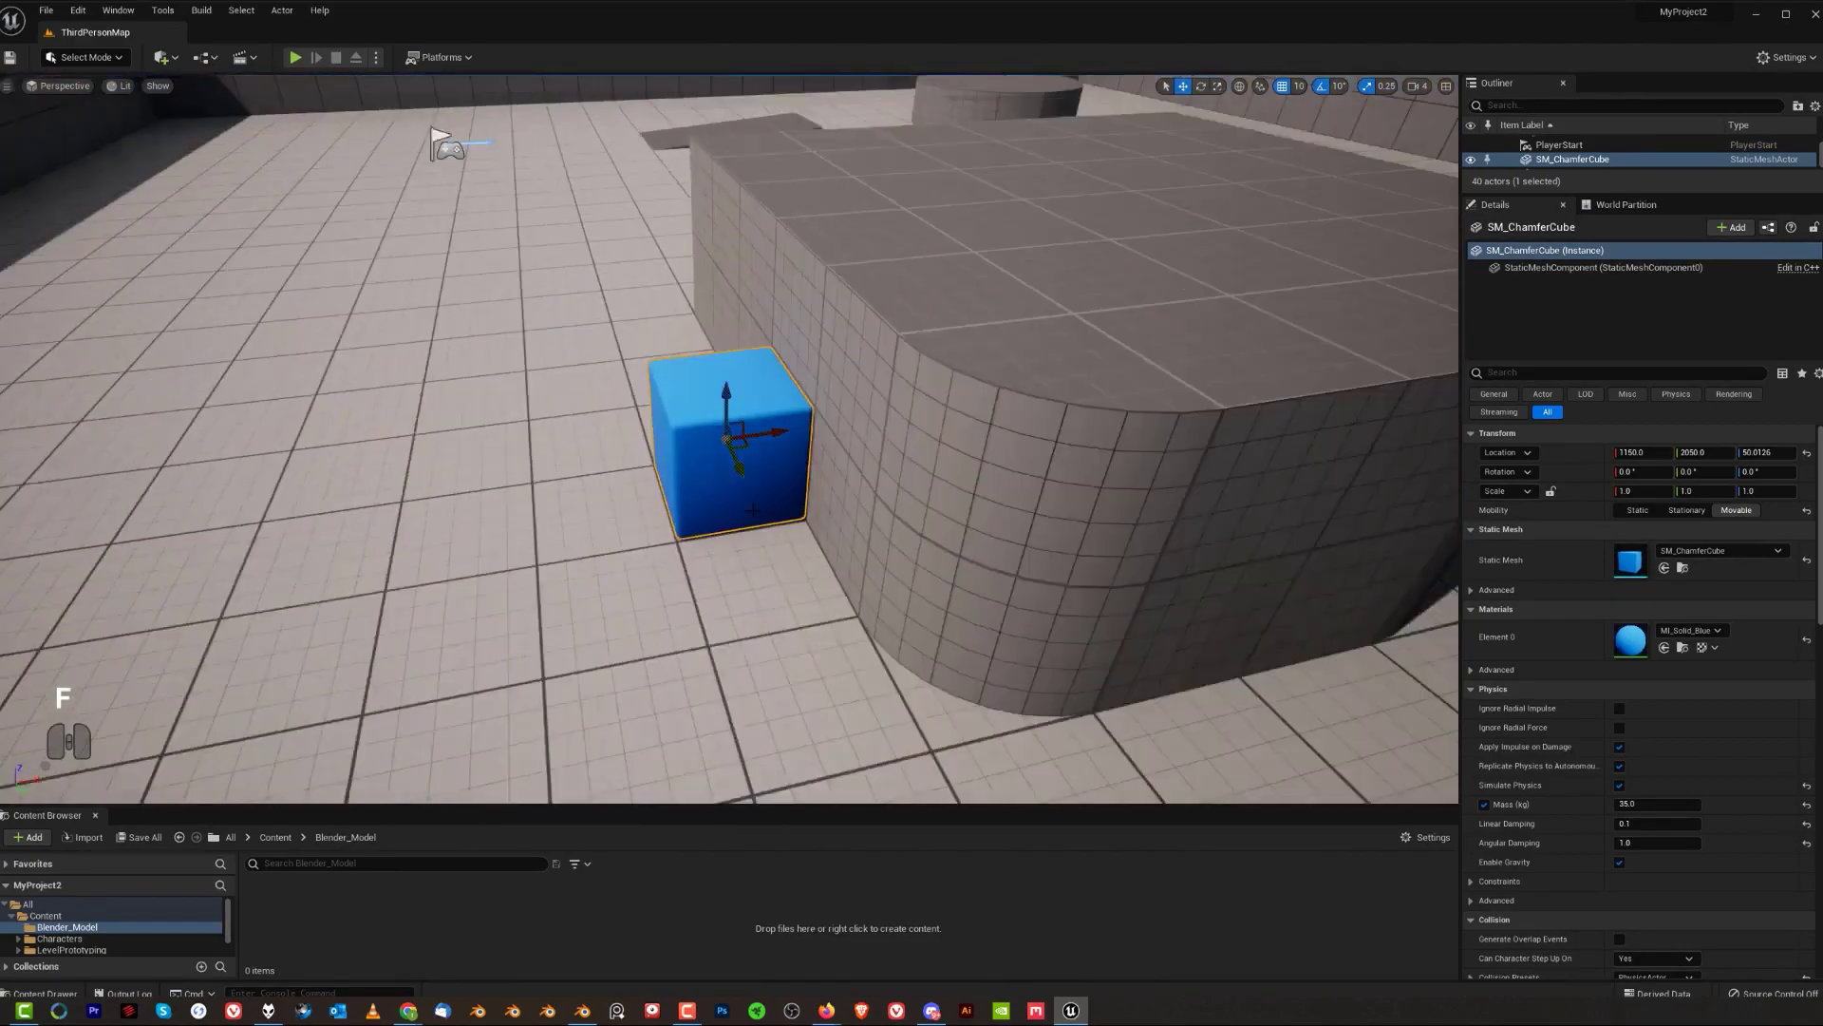
alt+drag(724, 406, 723, 266)
alt+scroll(694, 421, down, 5)
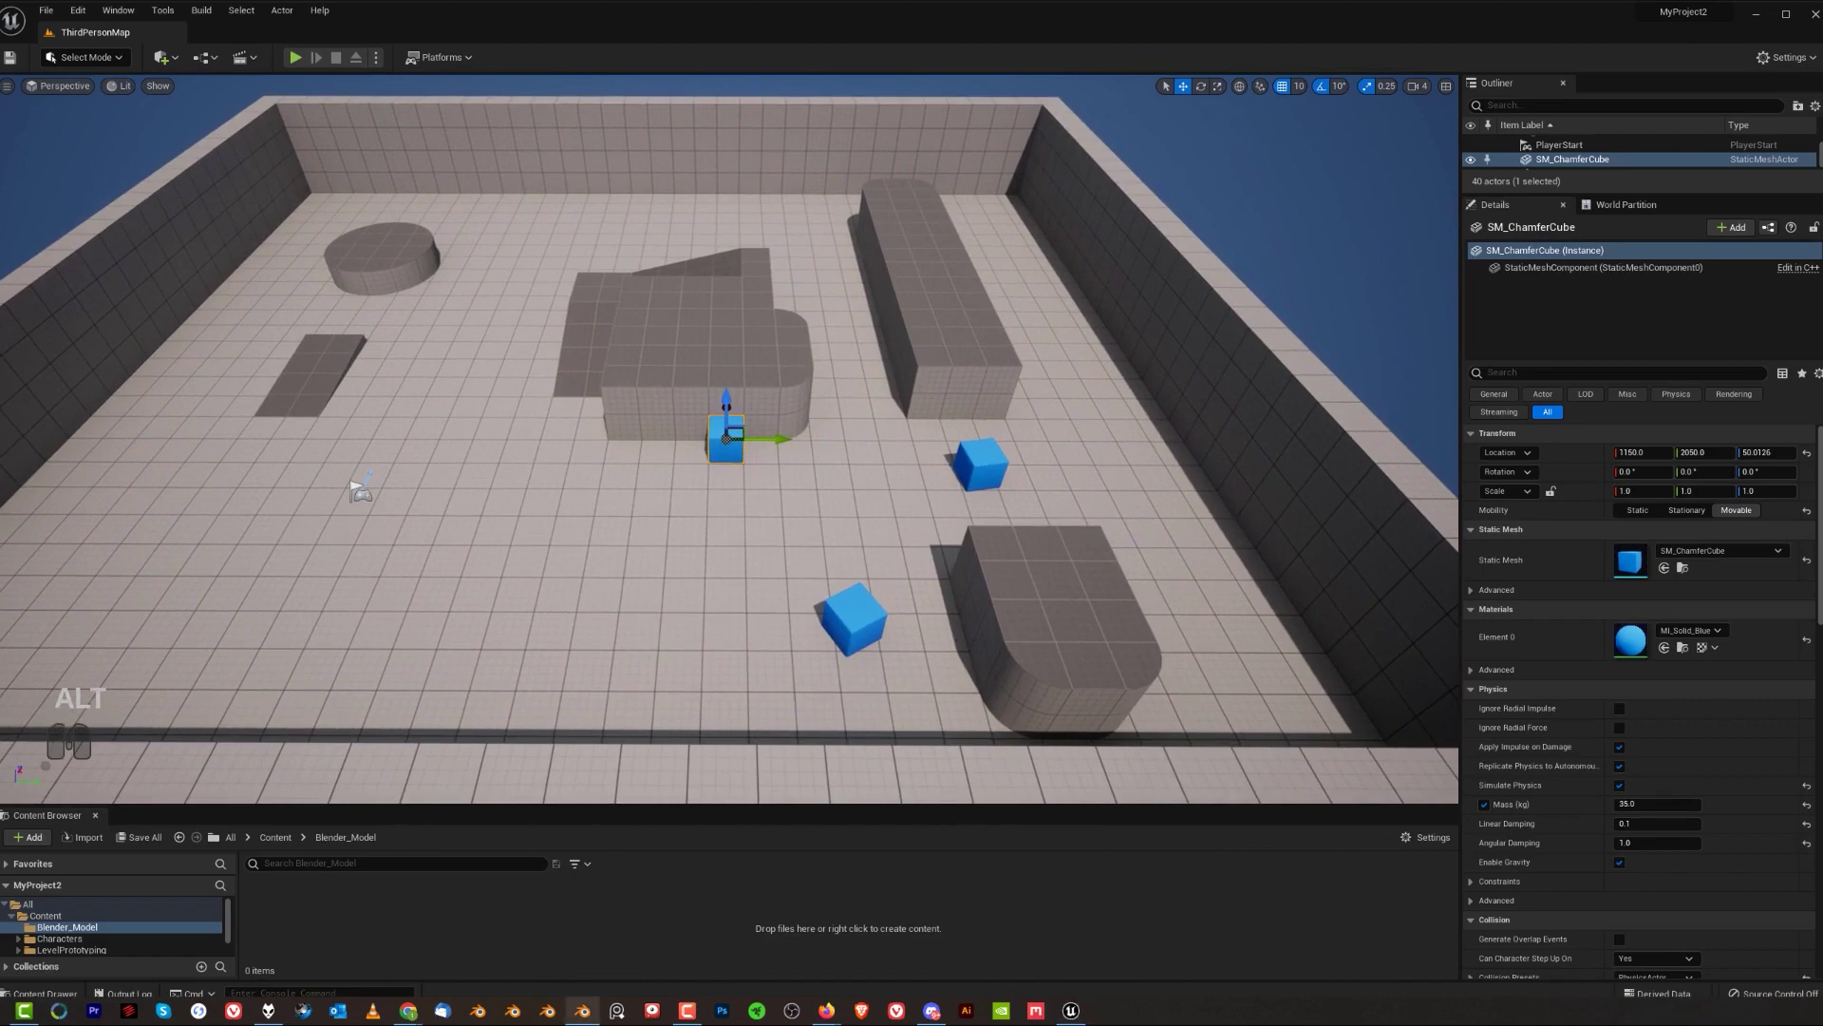
click(582, 1012)
click(582, 1011)
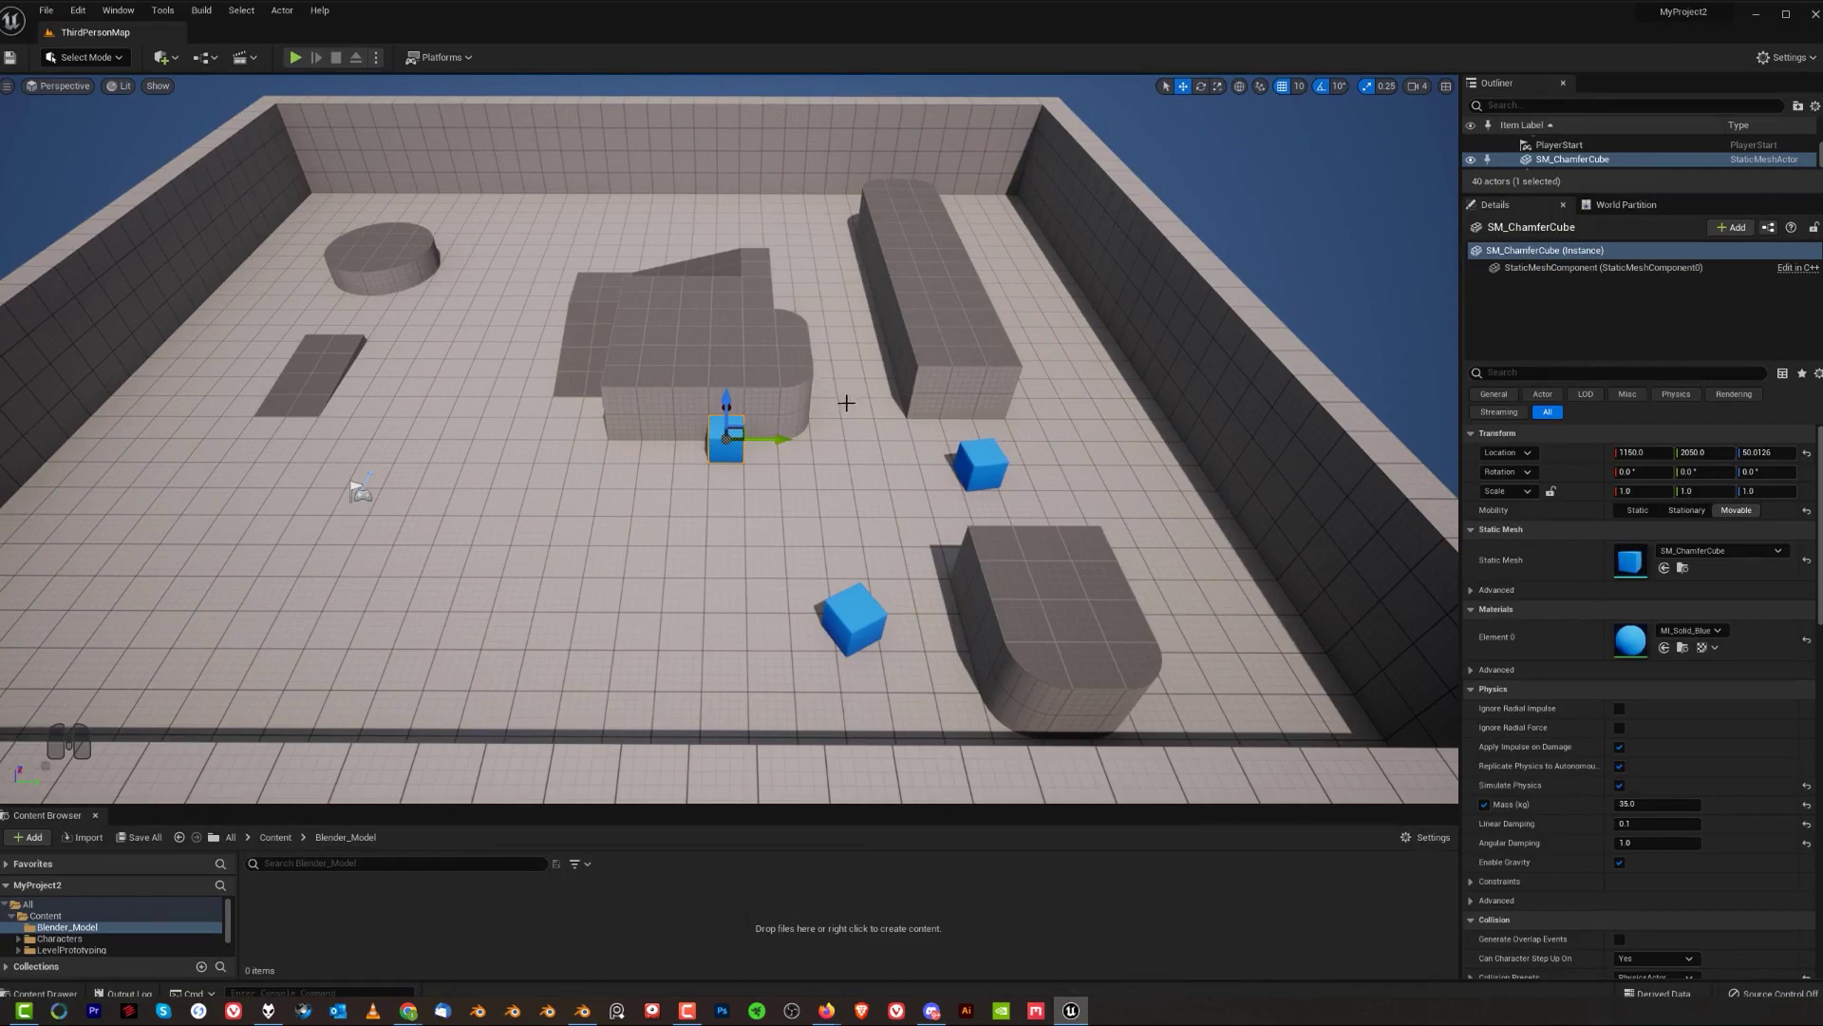
Search the editor plugins for "python" to check the Python Editor Script Plugin, and for "scripting" to find the scripting plugins
click(78, 10)
click(152, 238)
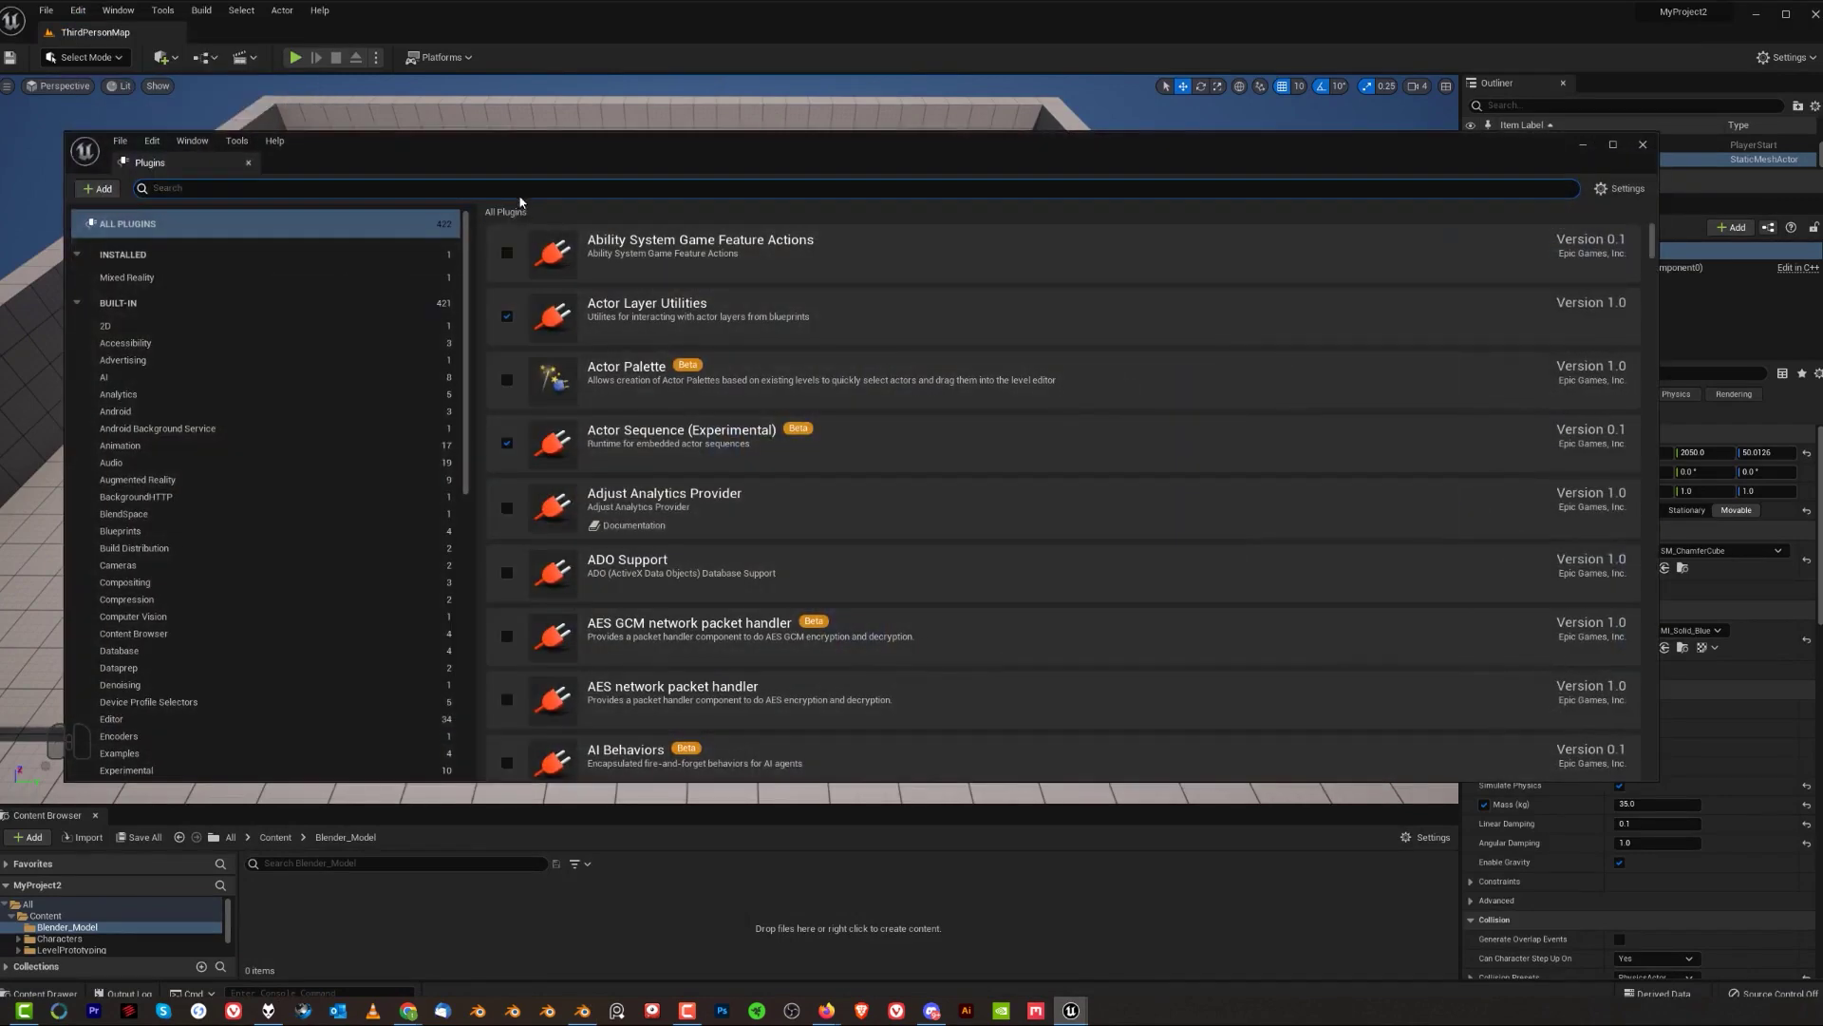
text(pythin)
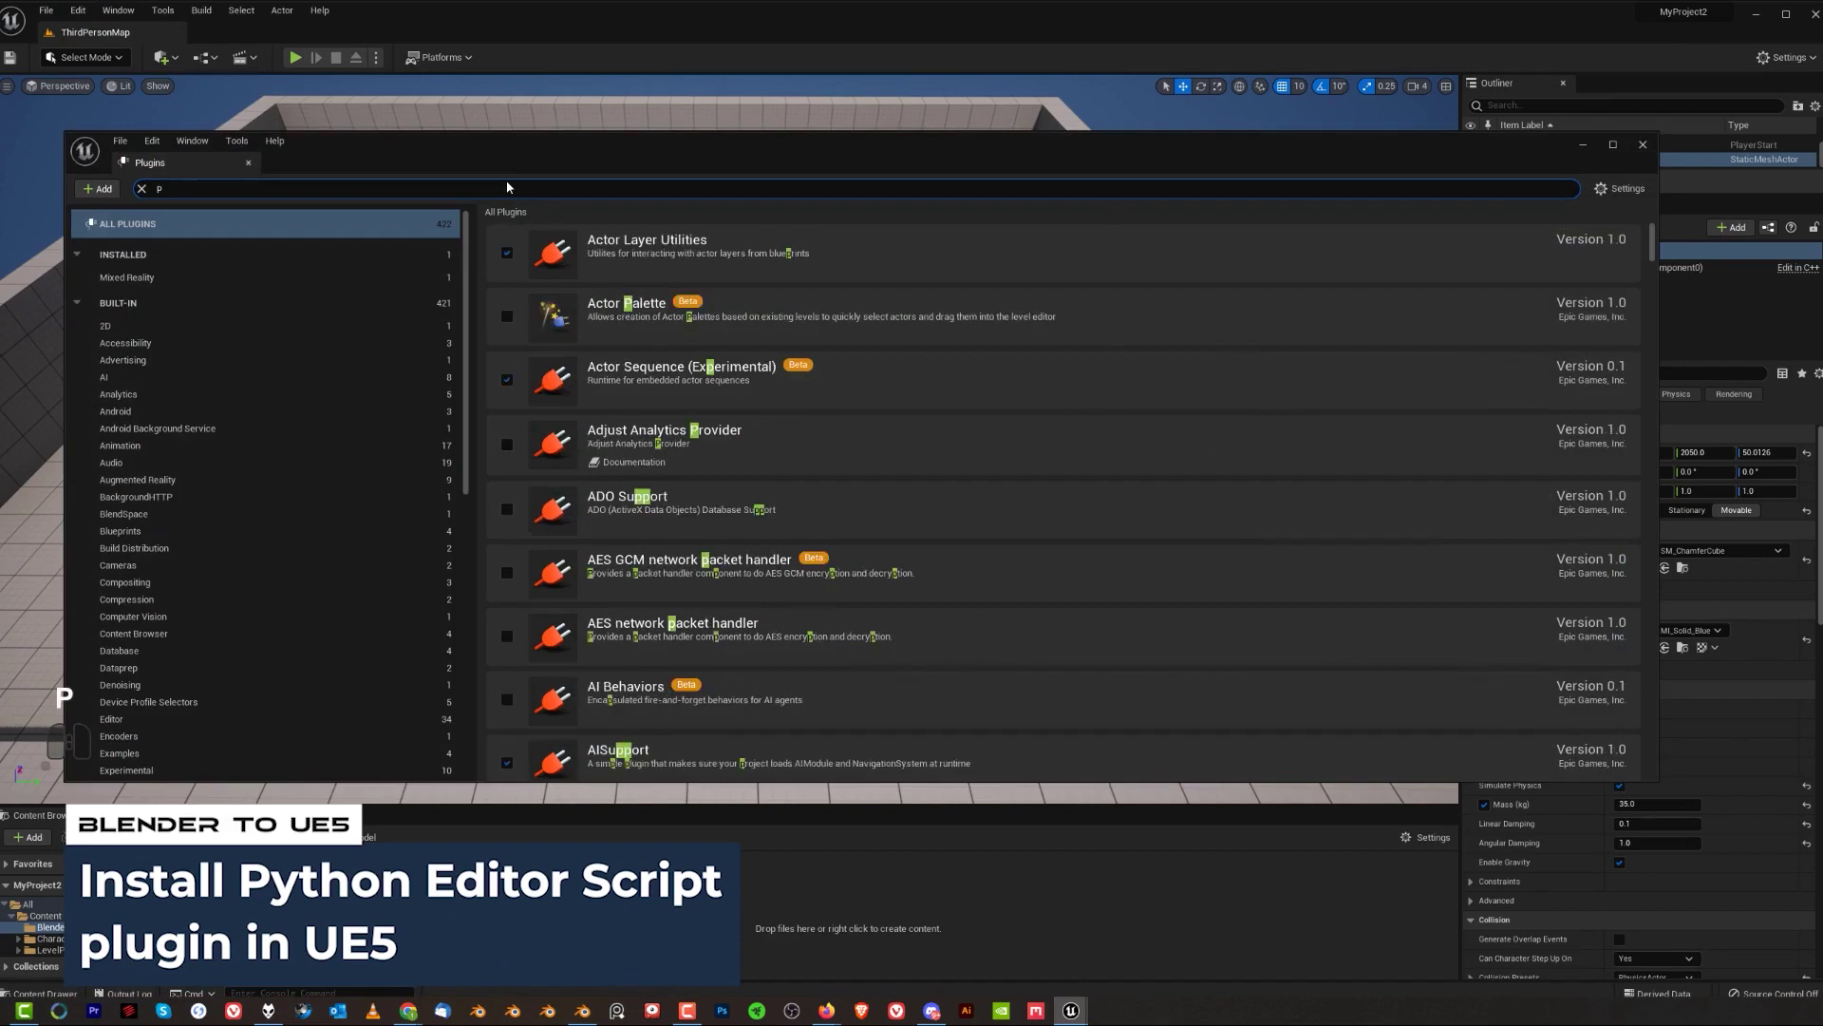
key(BackSpace)
key(BackSpace)
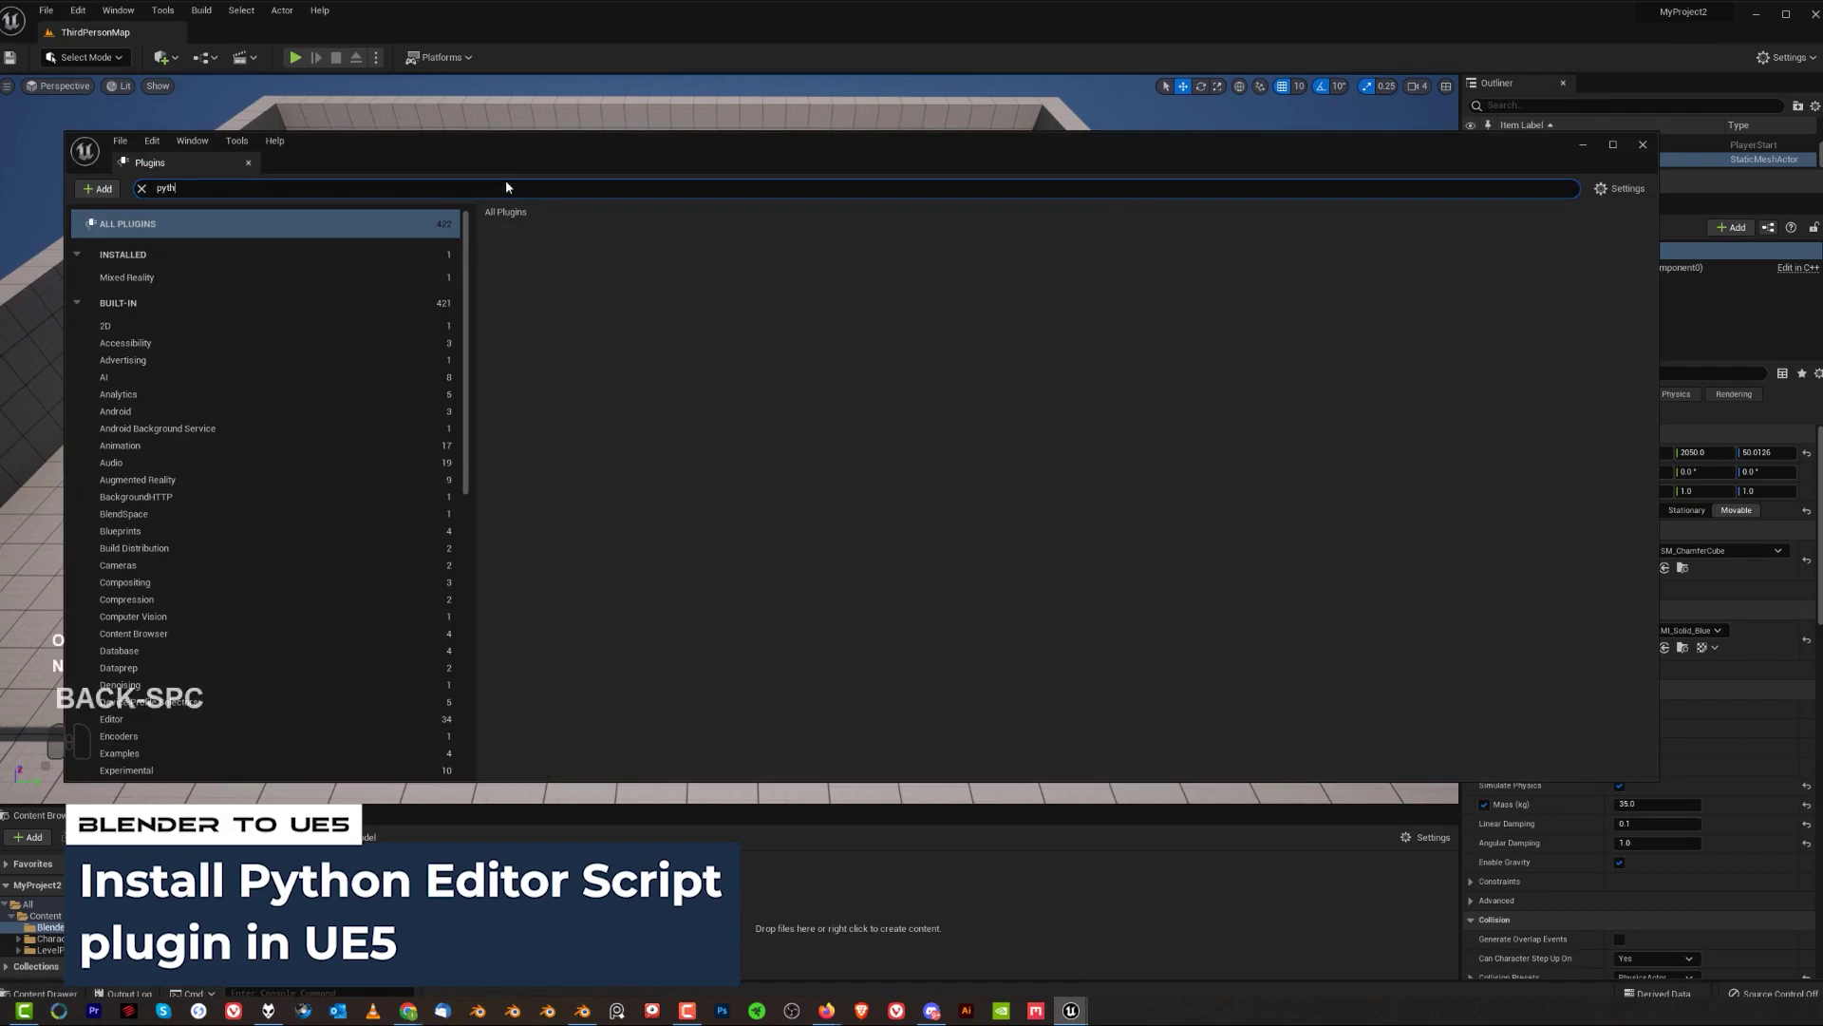
text(on)
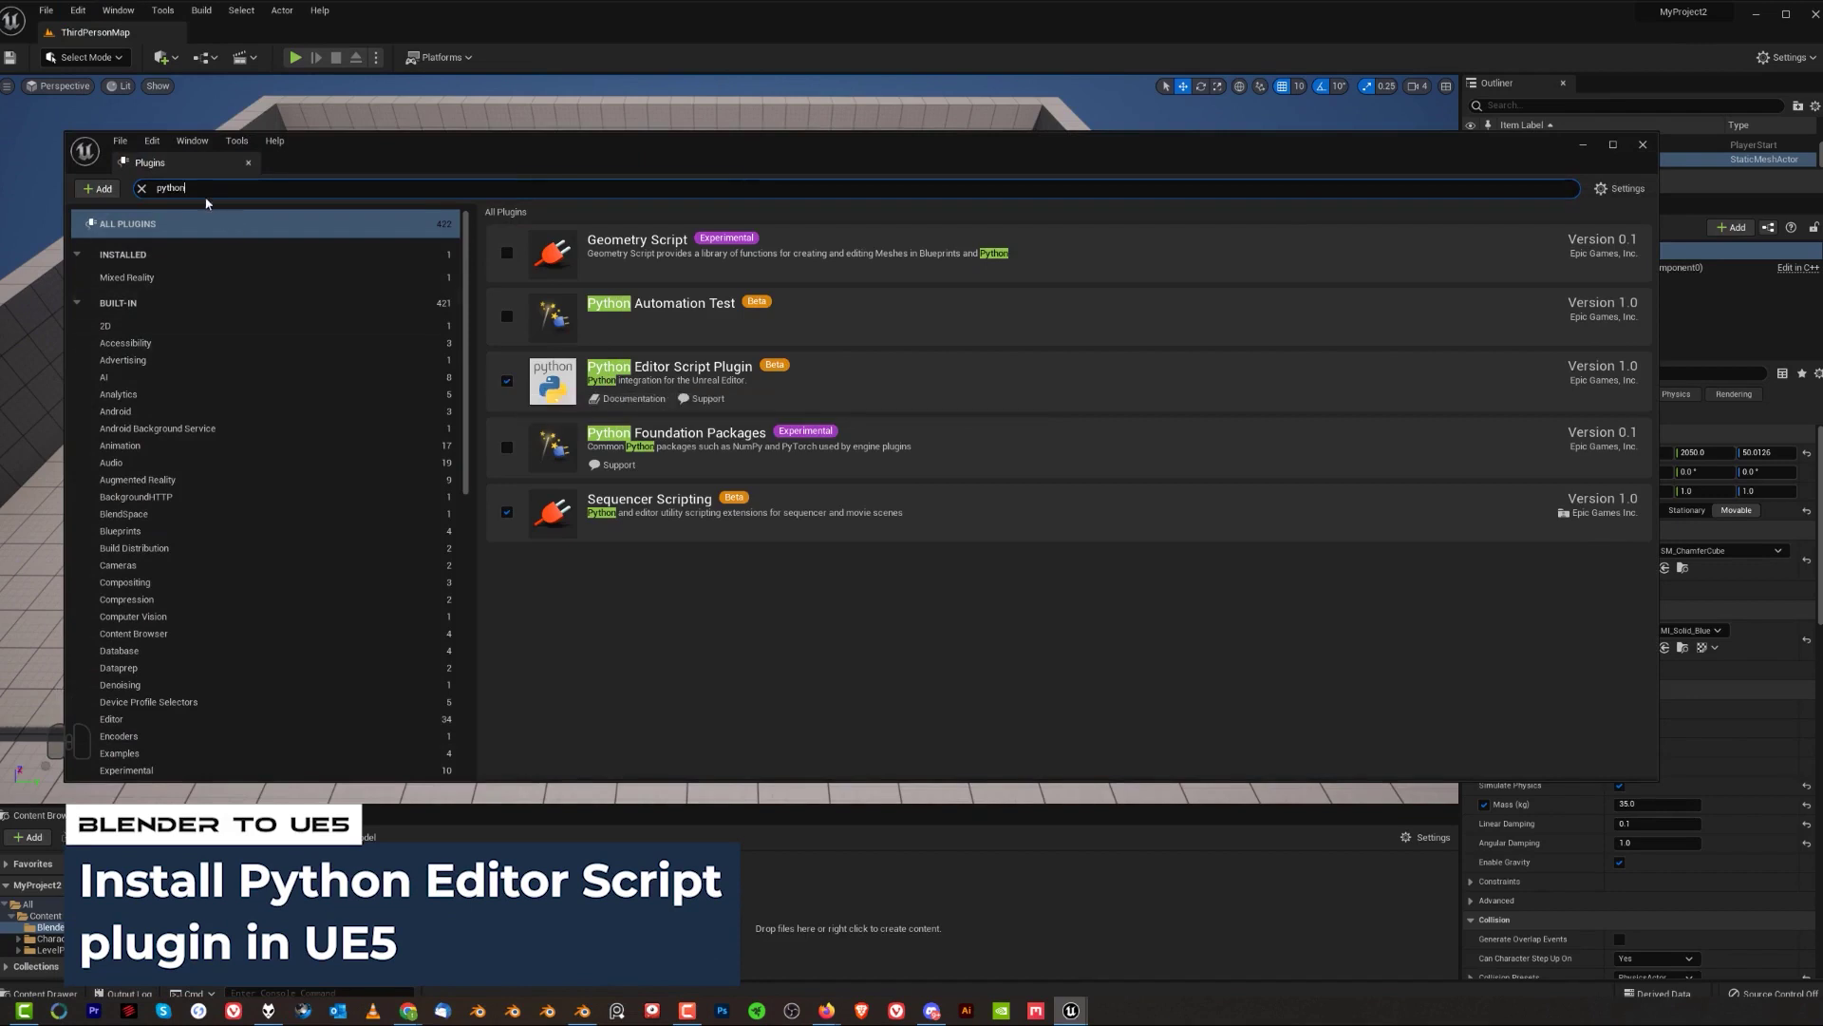
click(171, 187)
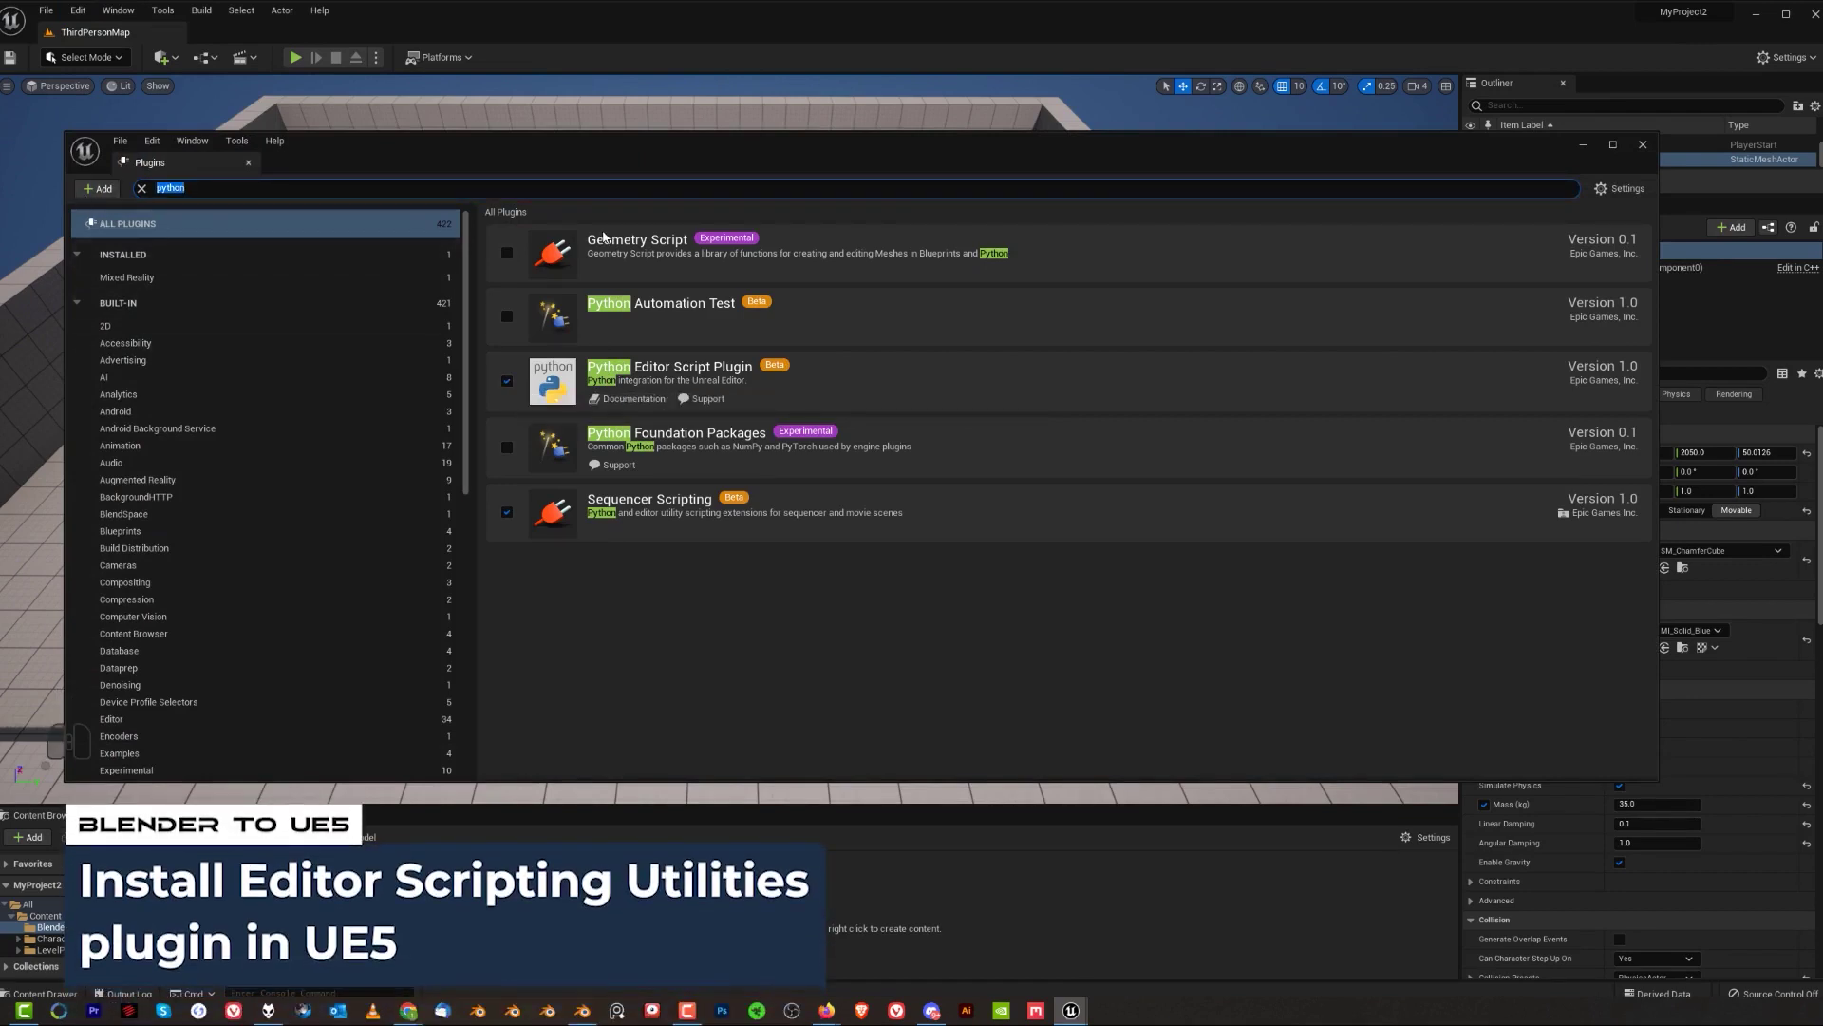
text(scripting)
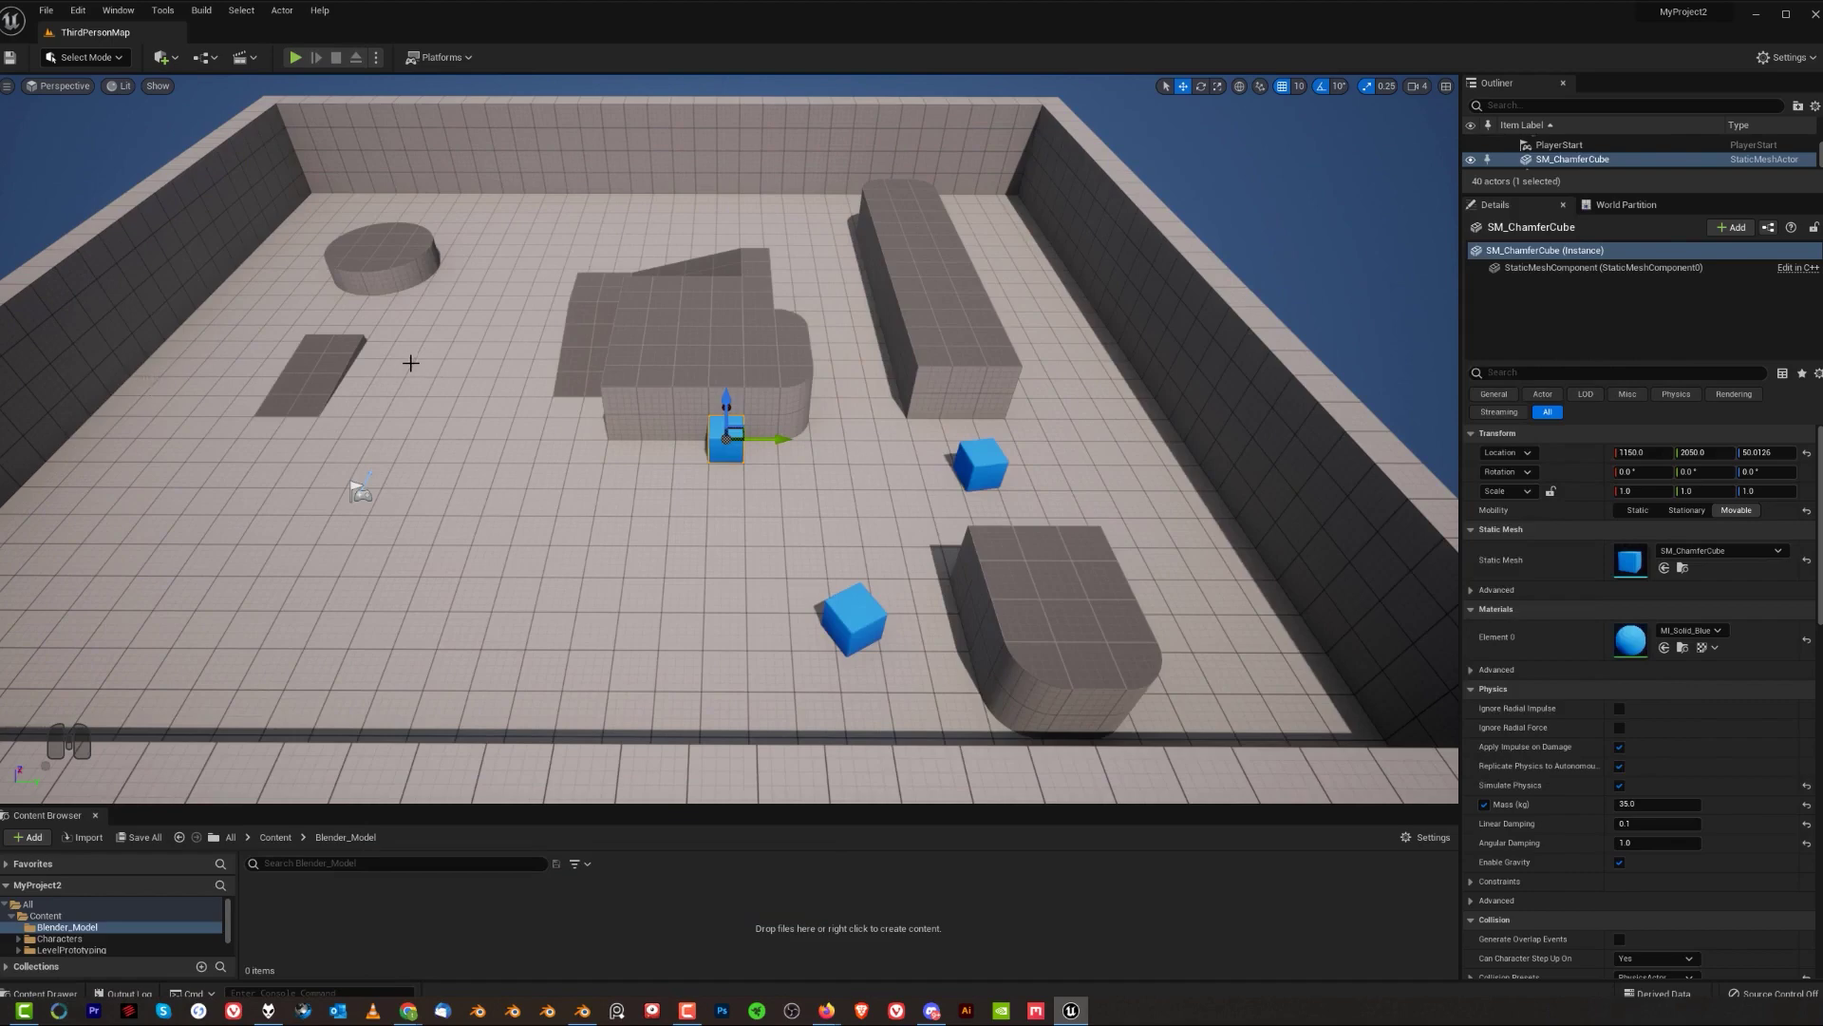
Enable Remote Execution for Python in the Project Settings and close the settings window
click(48, 16)
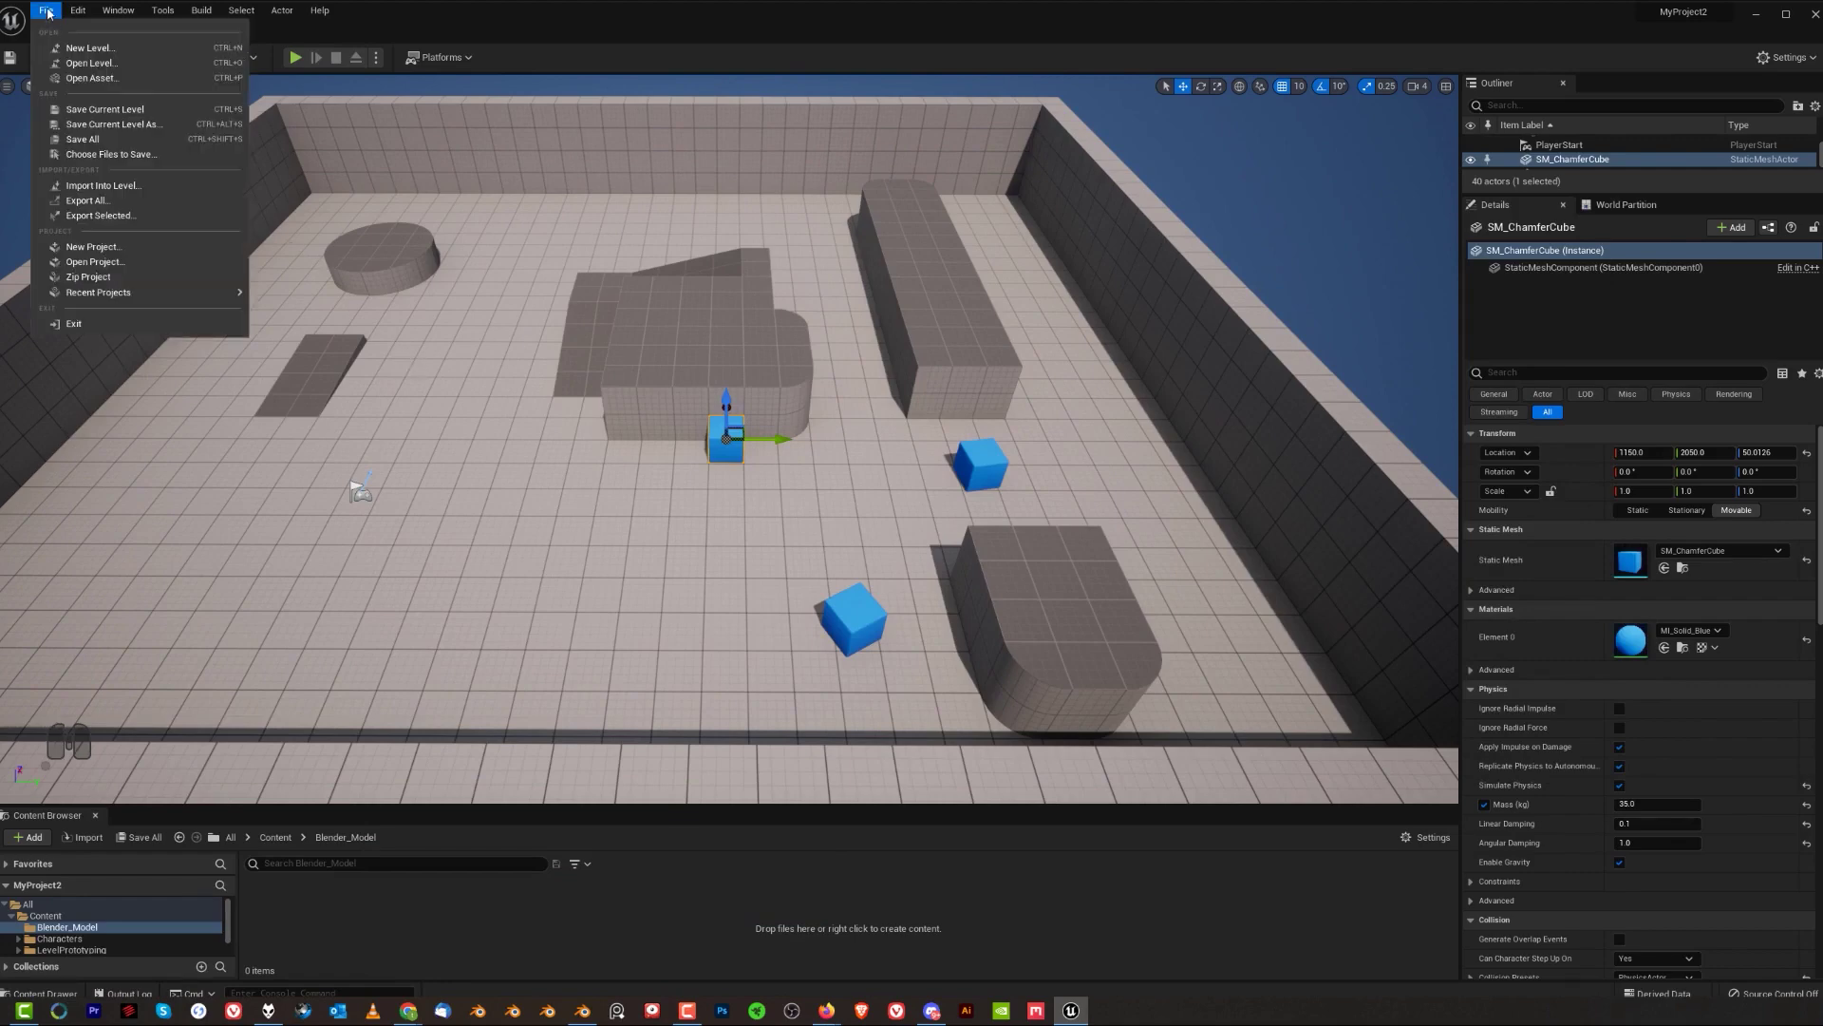
mouse_move(78, 11)
click(149, 228)
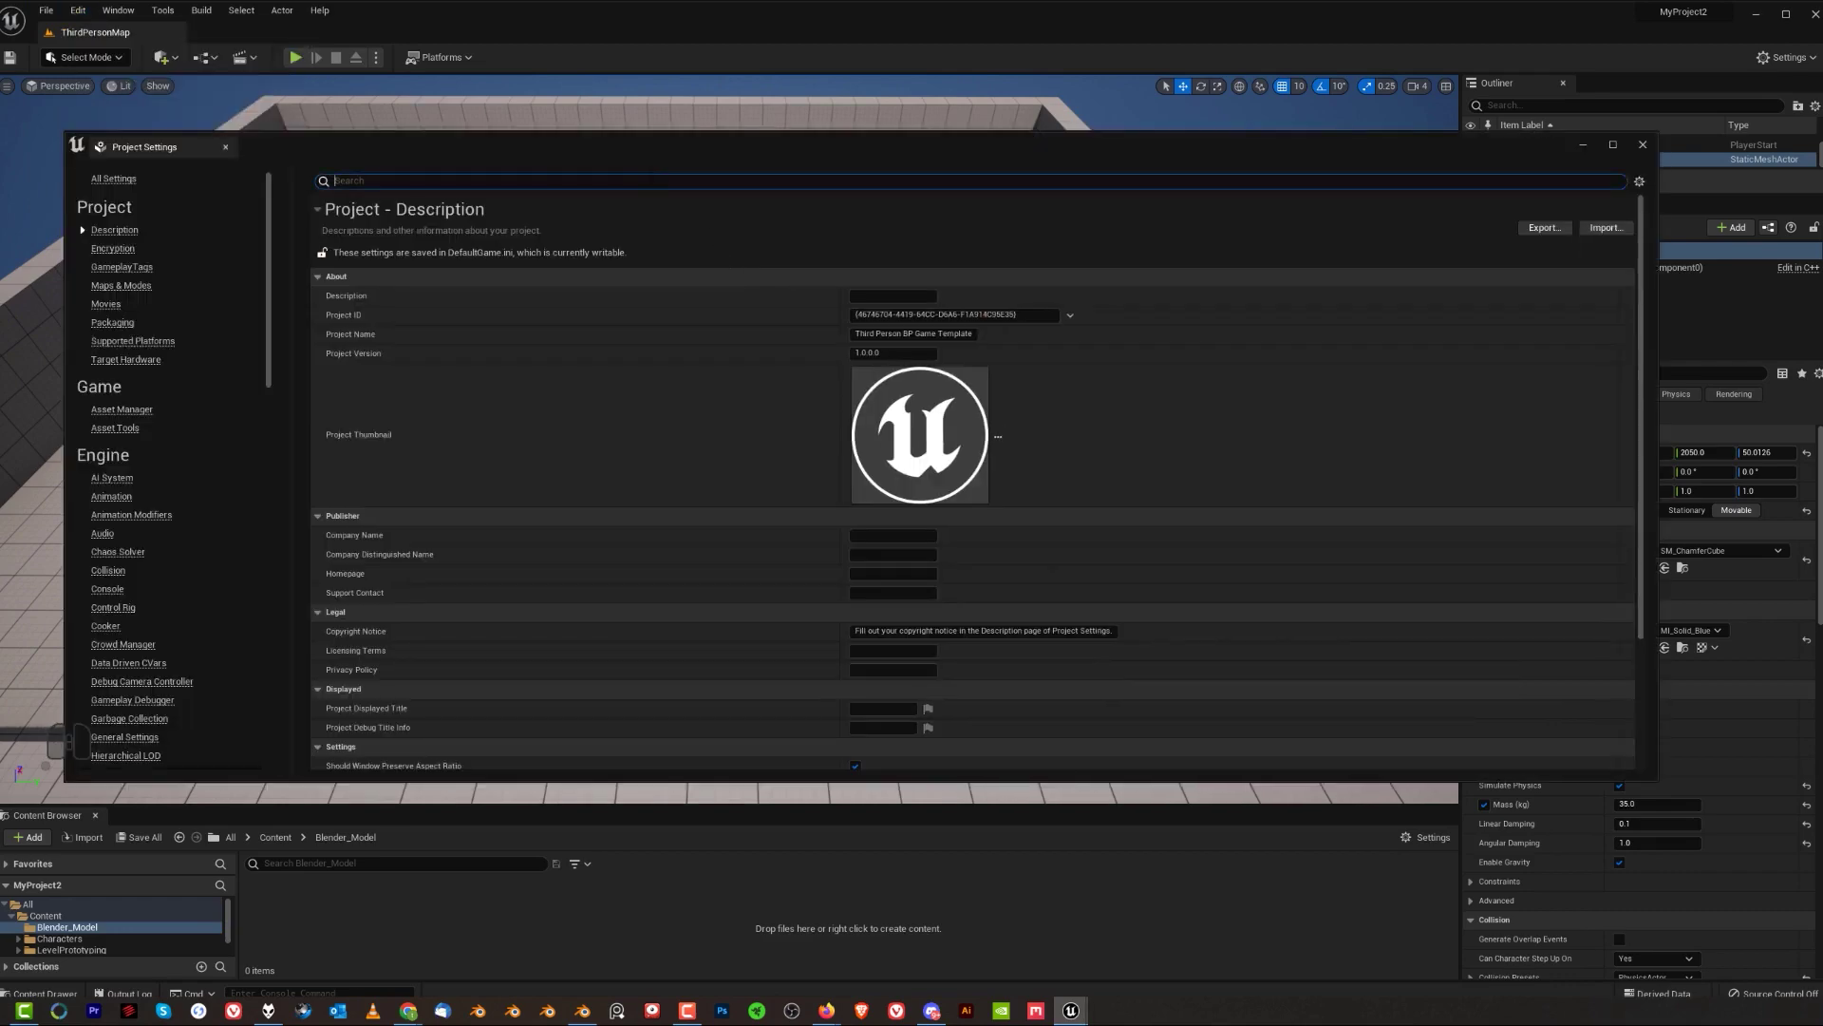
text(pythin)
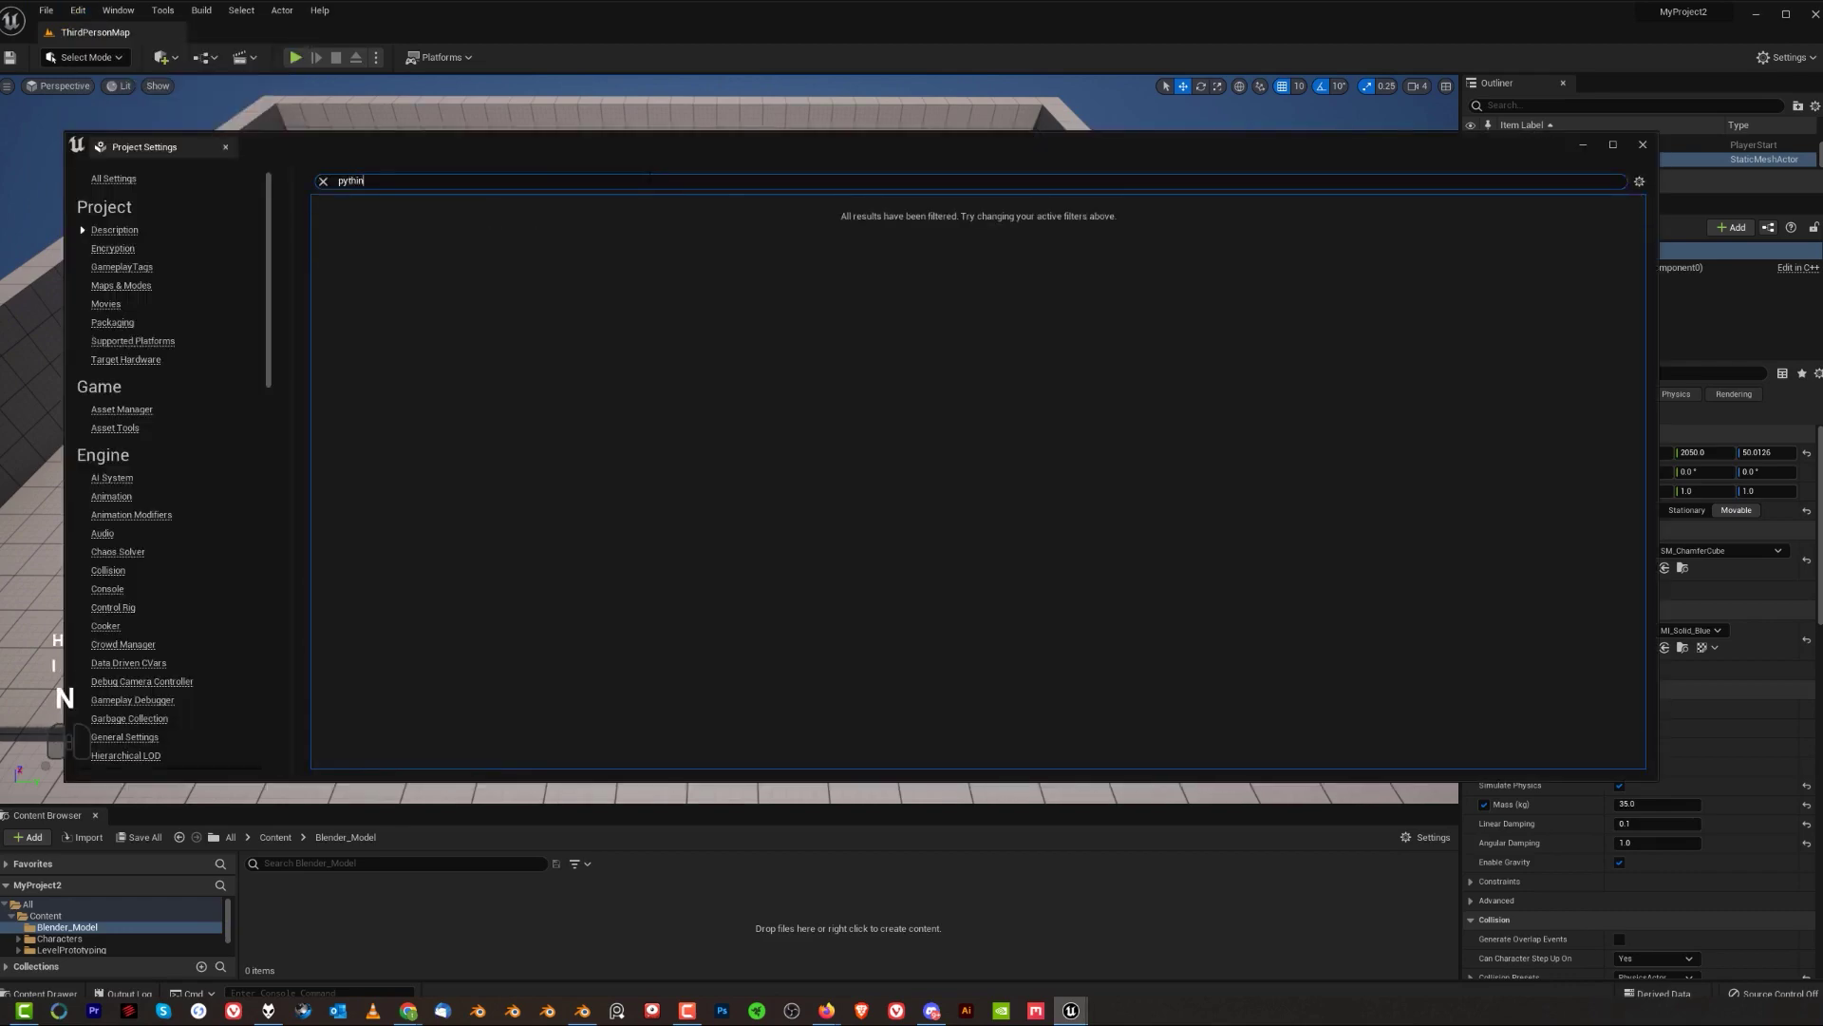
key(BackSpace)
key(BackSpace)
key(BackSpace)
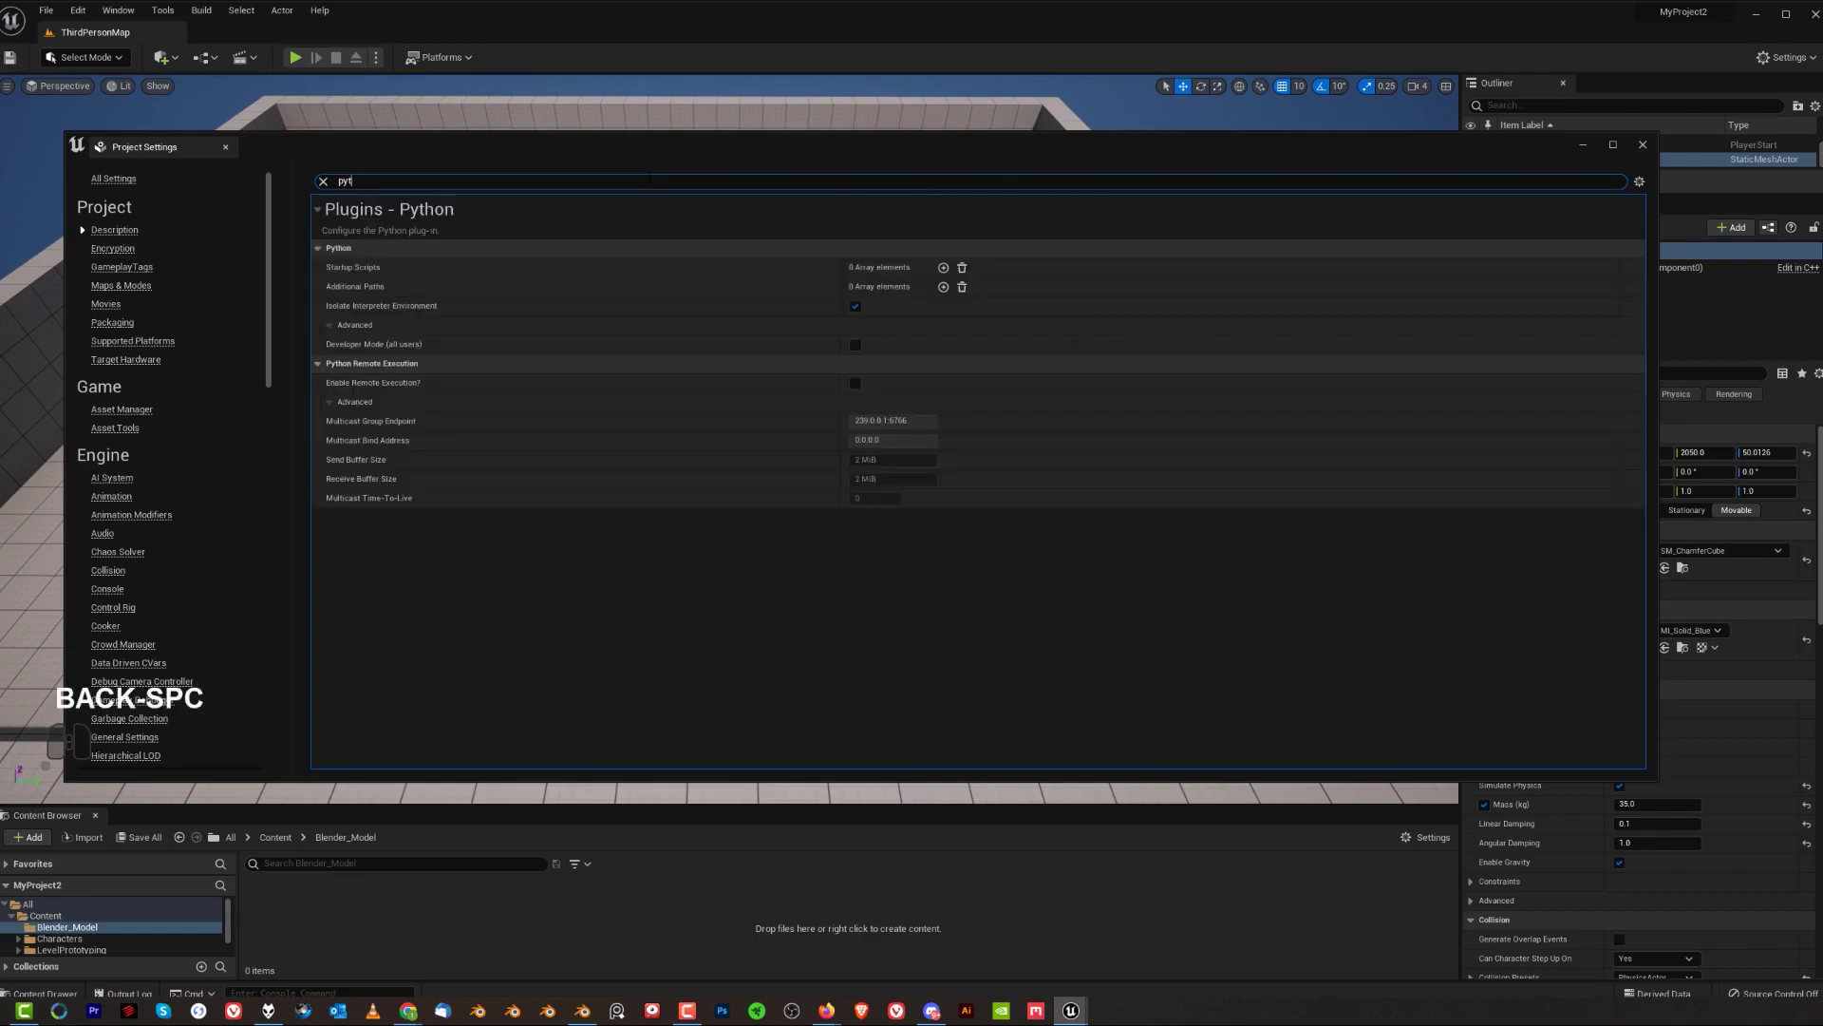
text(hon)
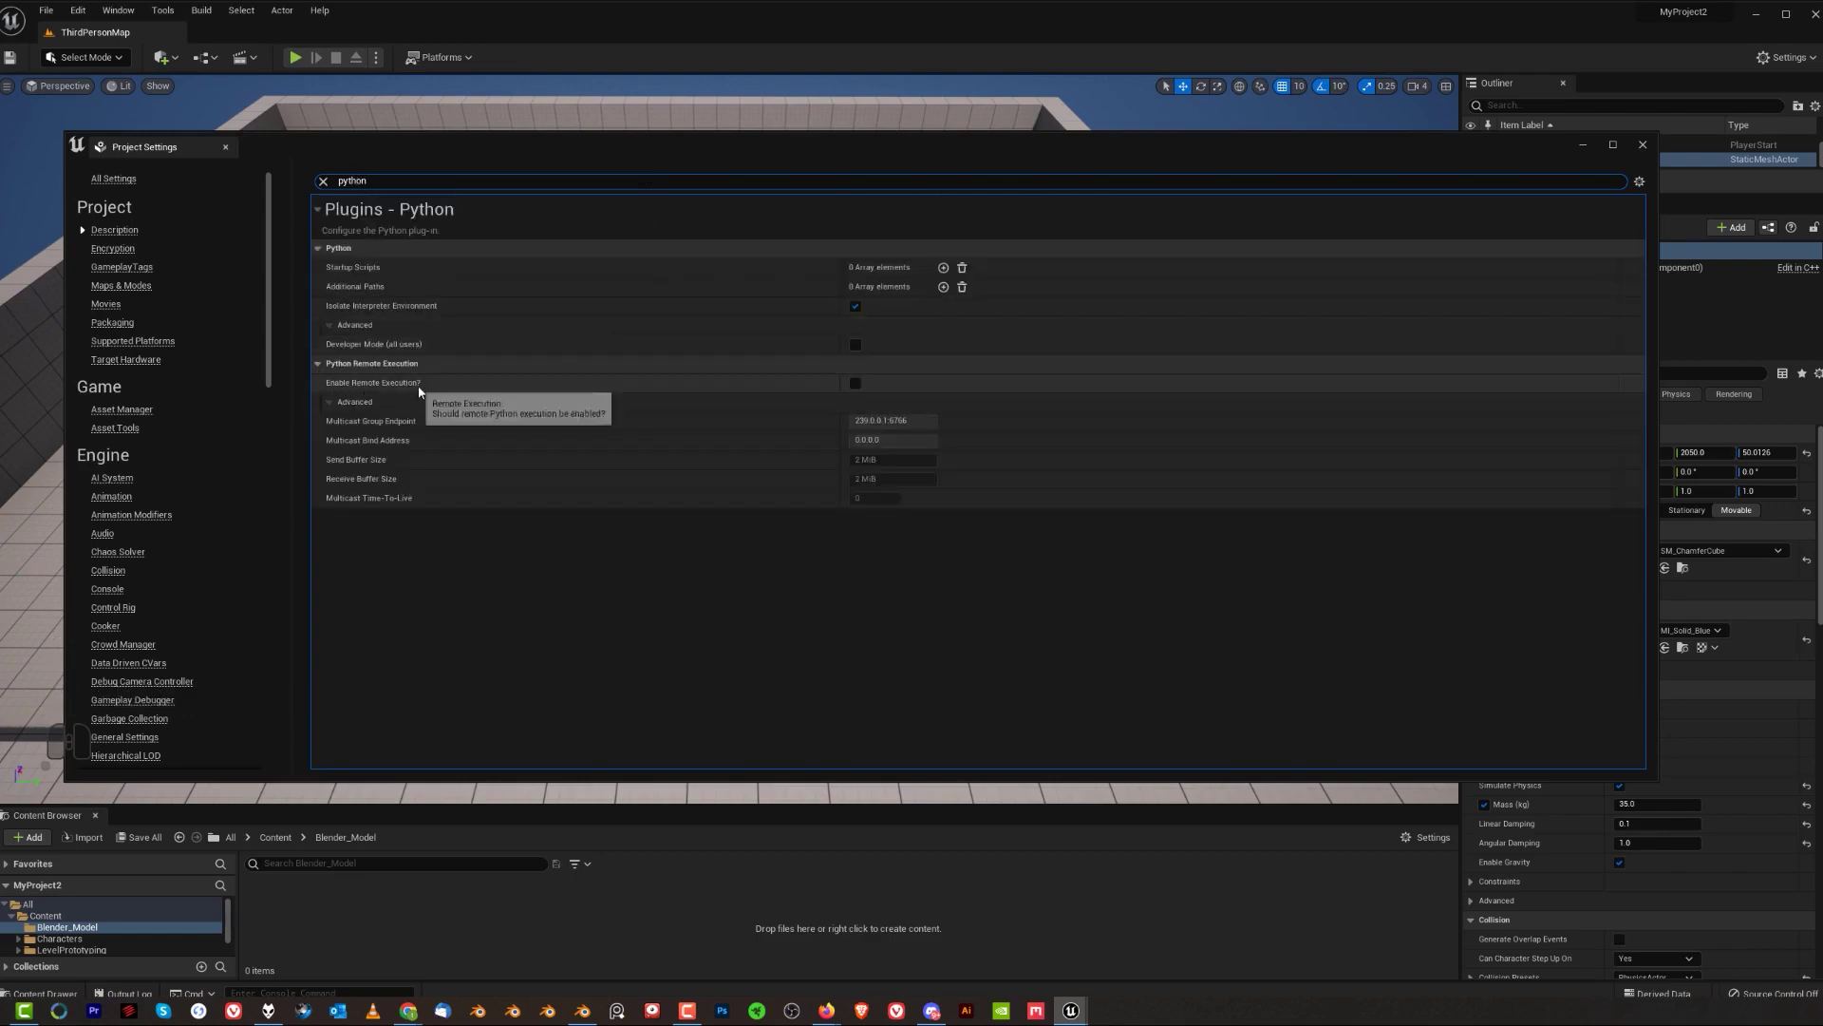
click(854, 384)
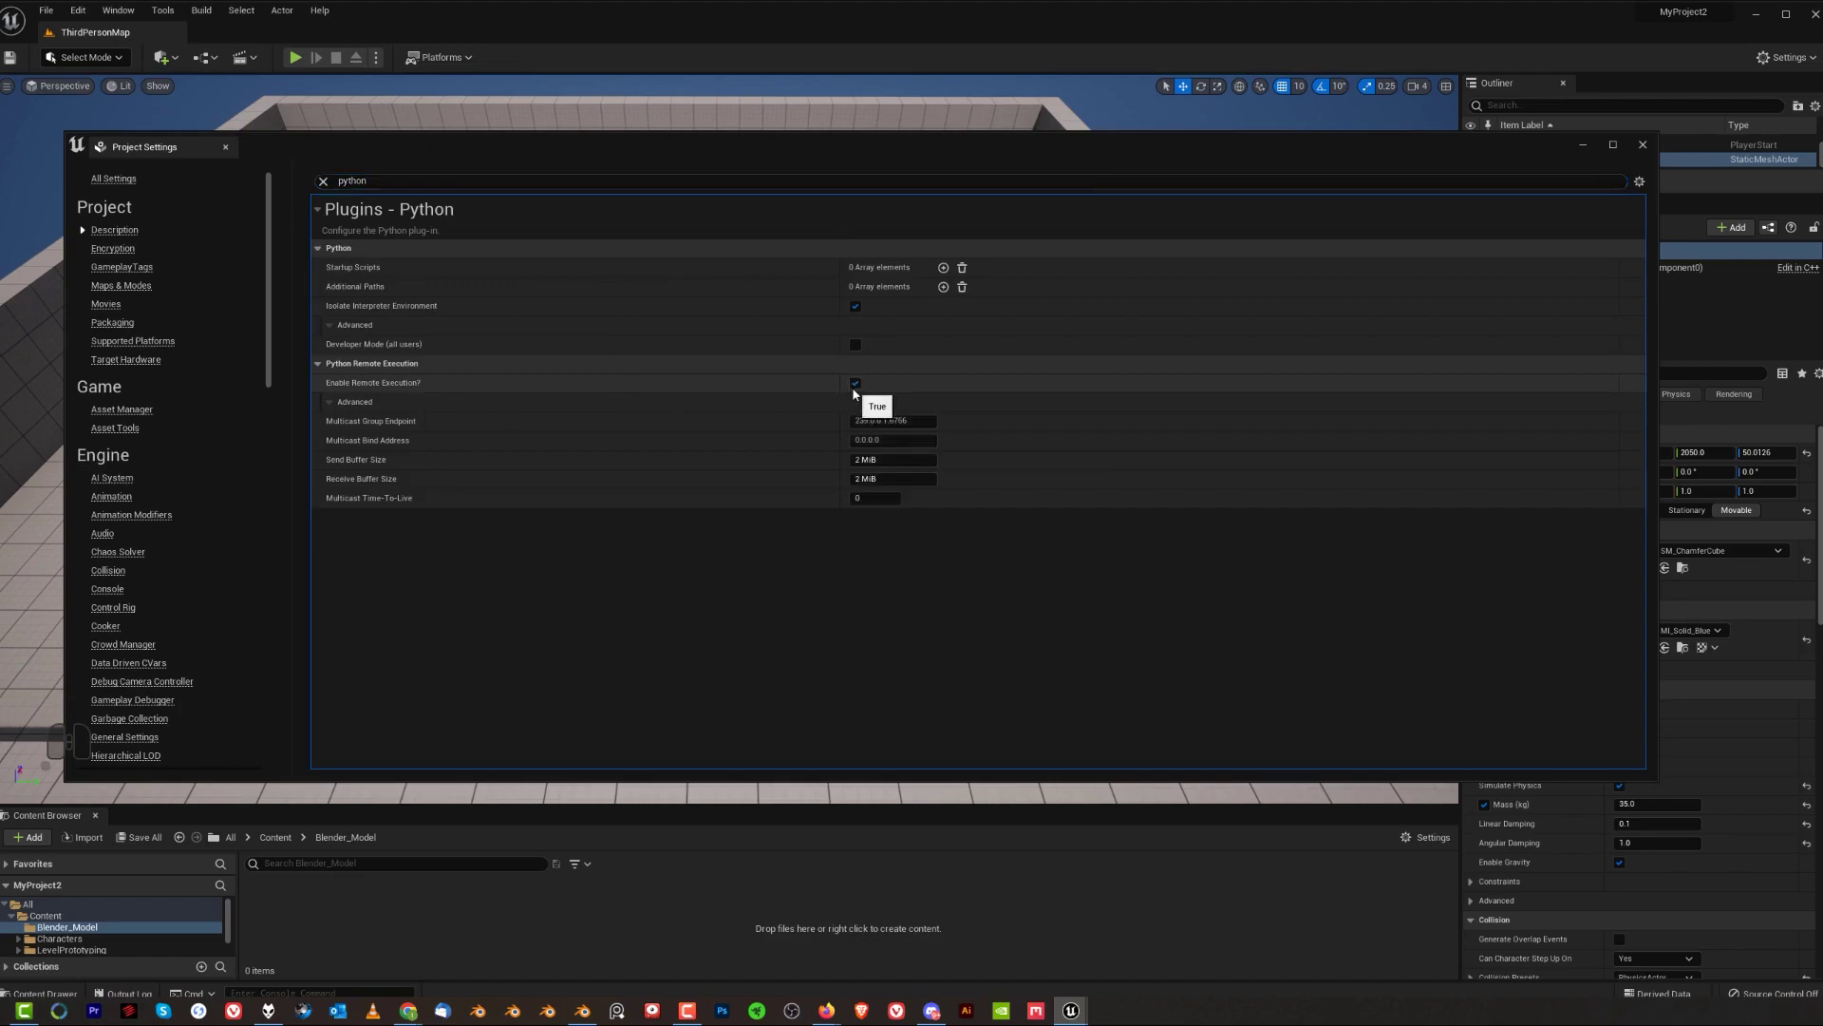
click(1643, 145)
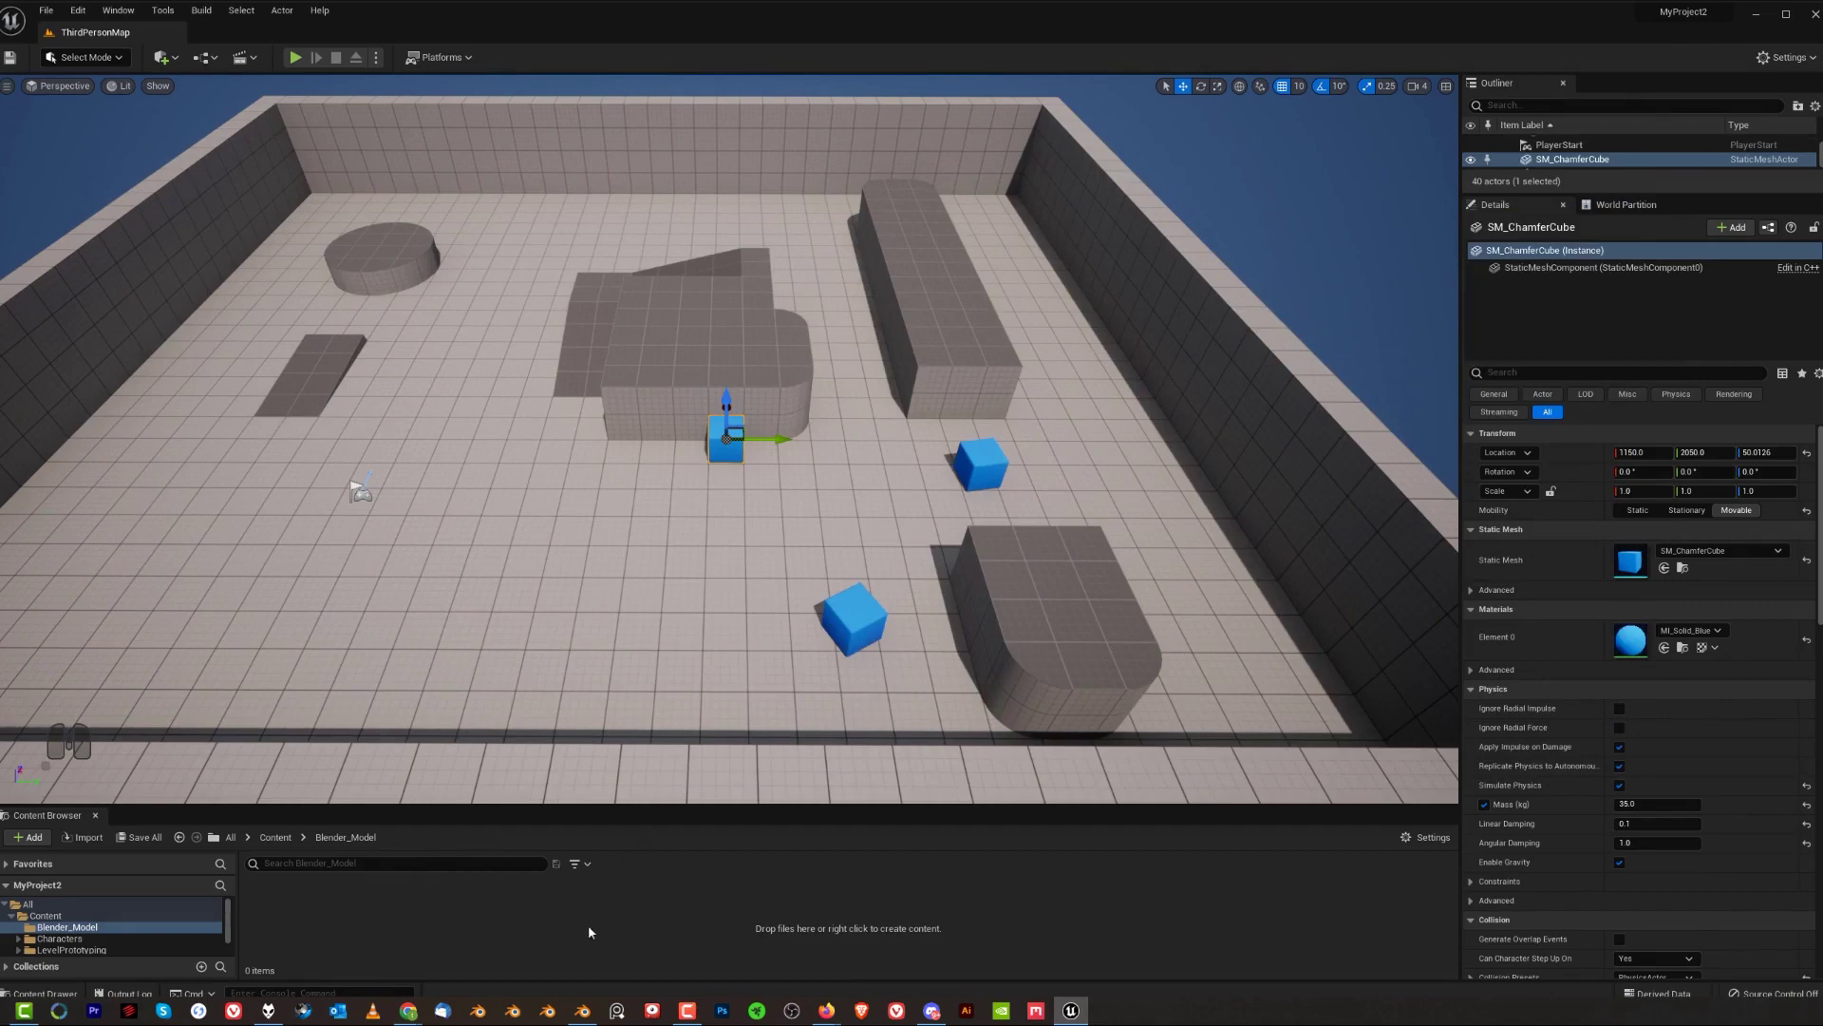
Switch to Blender and export the Cube with Send to Unreal
click(583, 1009)
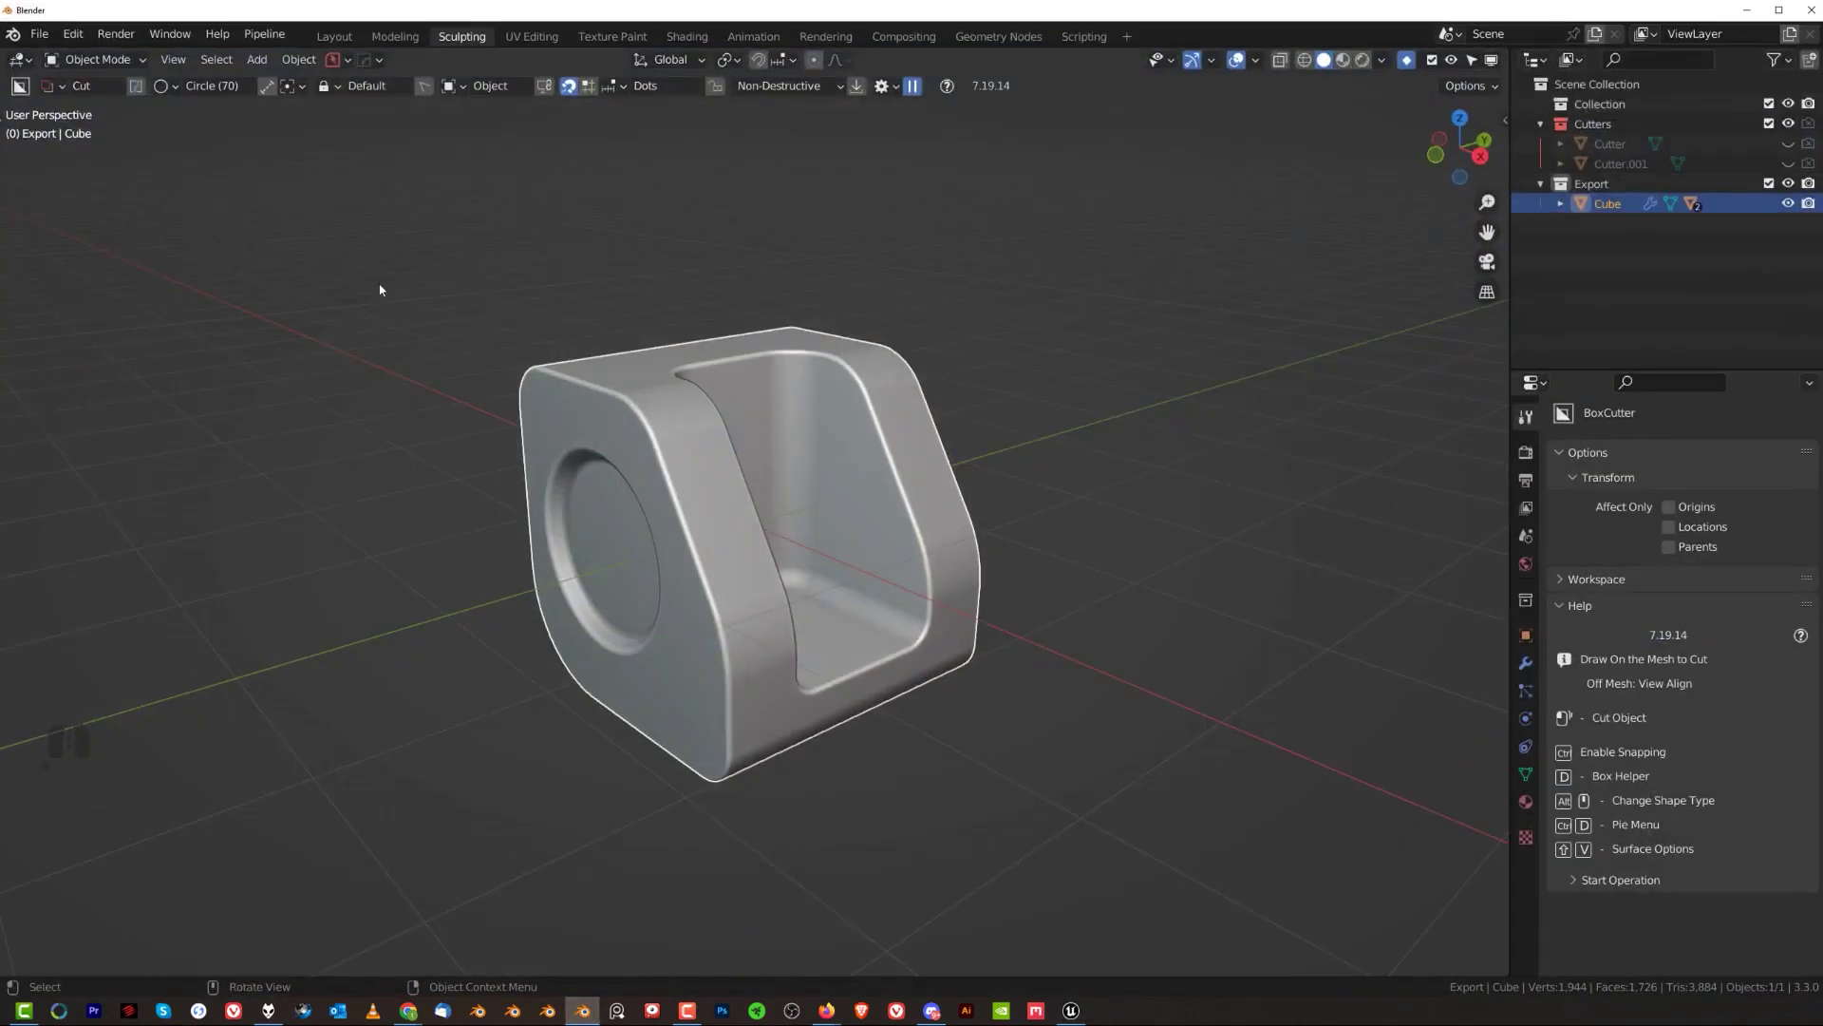
click(263, 38)
mouse_move(278, 77)
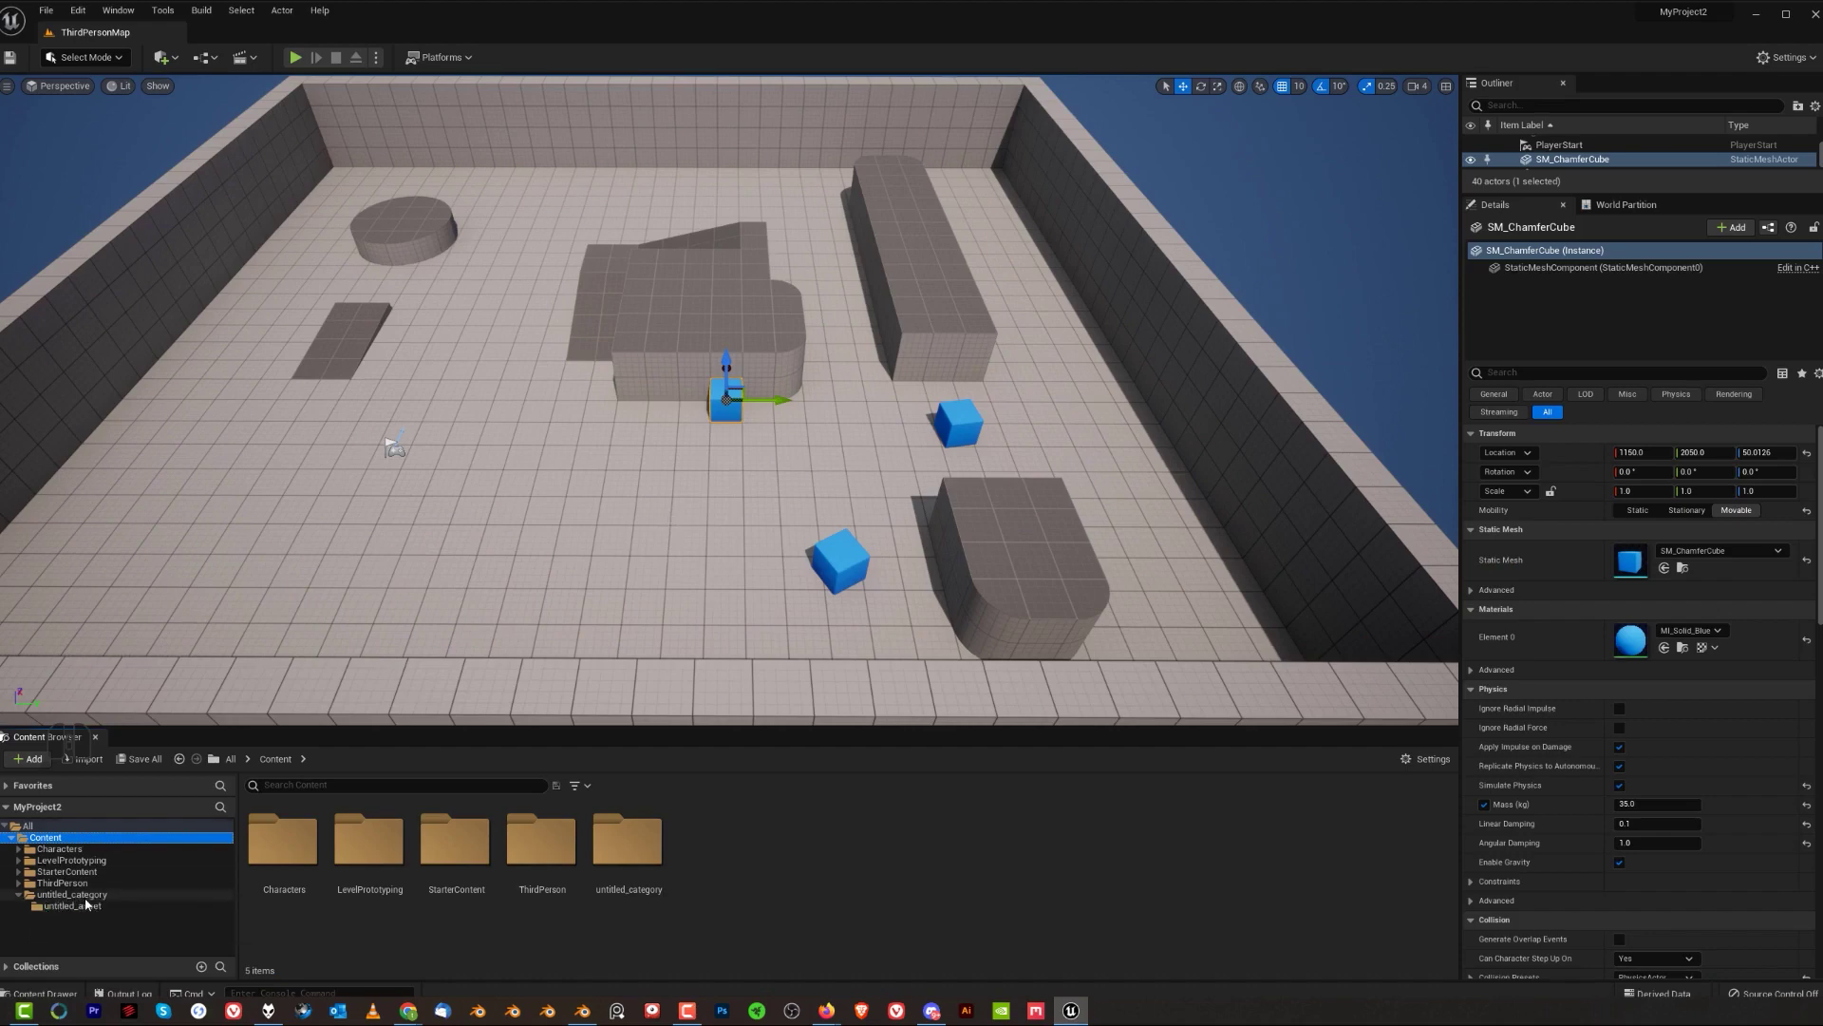
Place the Cube static mesh from the untitled_asset folder inside untitled_category in the Unreal level
click(86, 898)
double_click(280, 854)
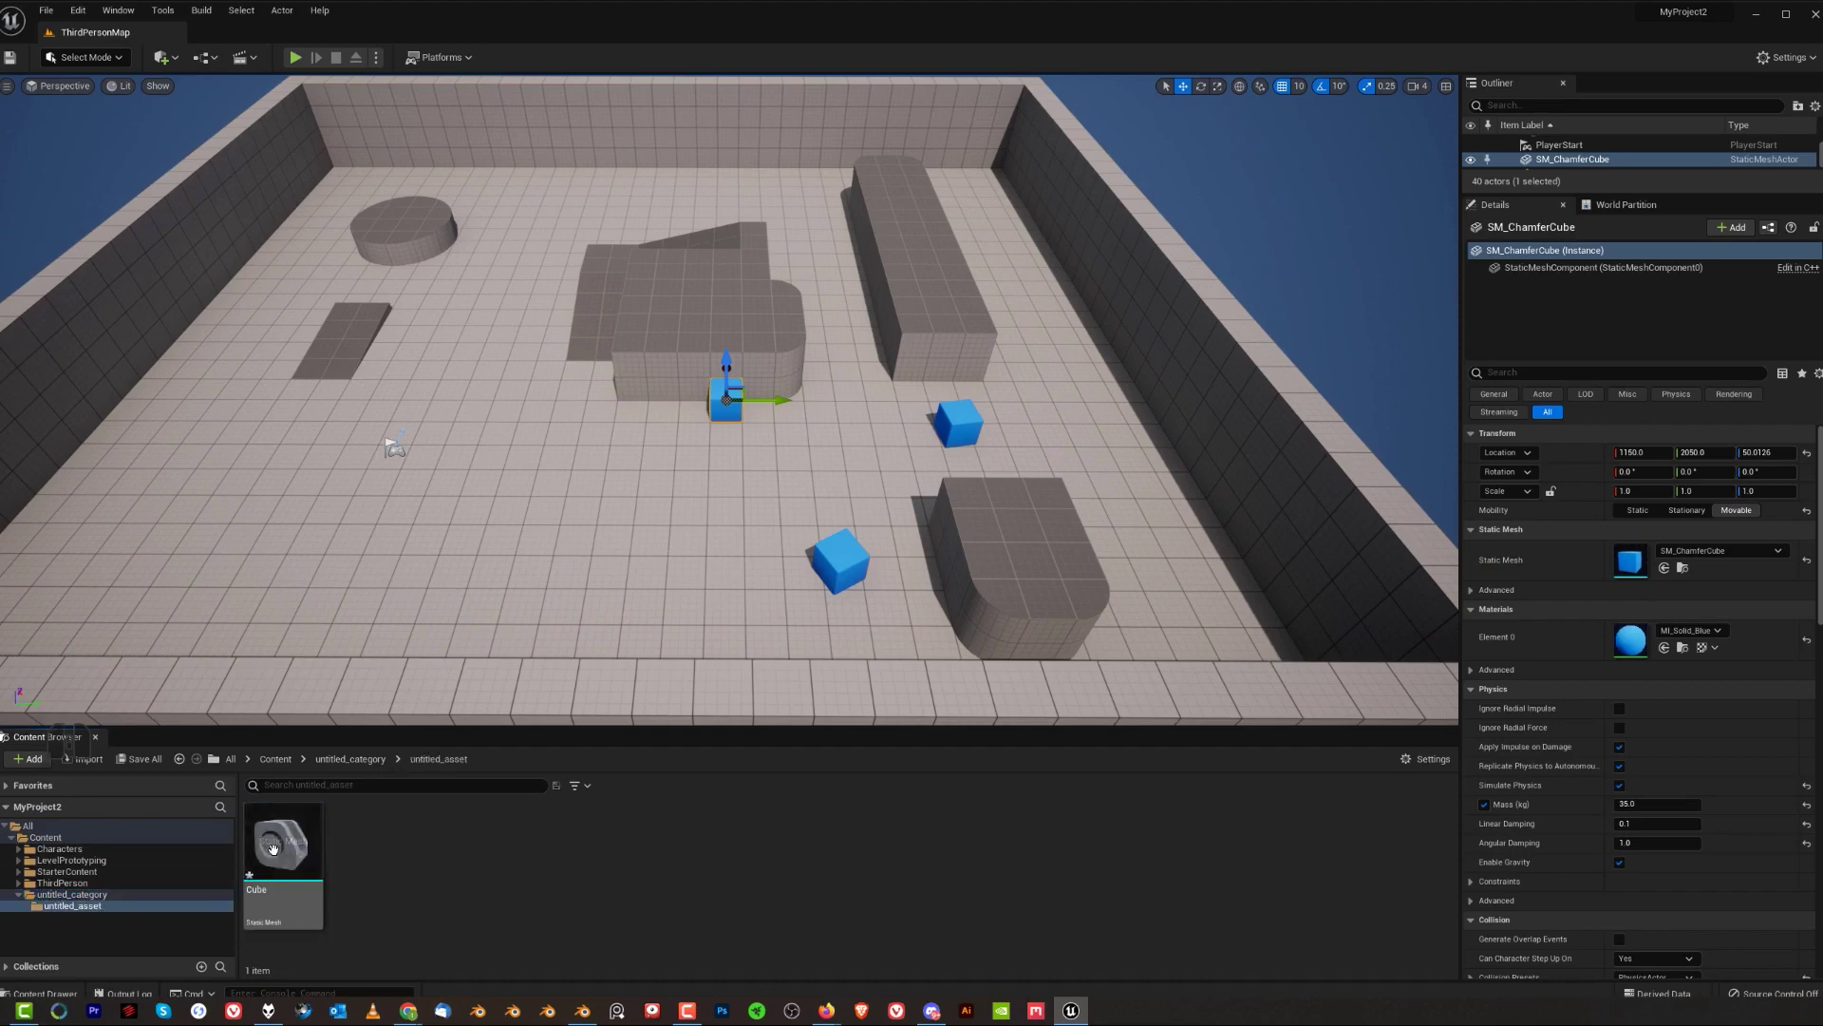
drag(279, 865, 969, 276)
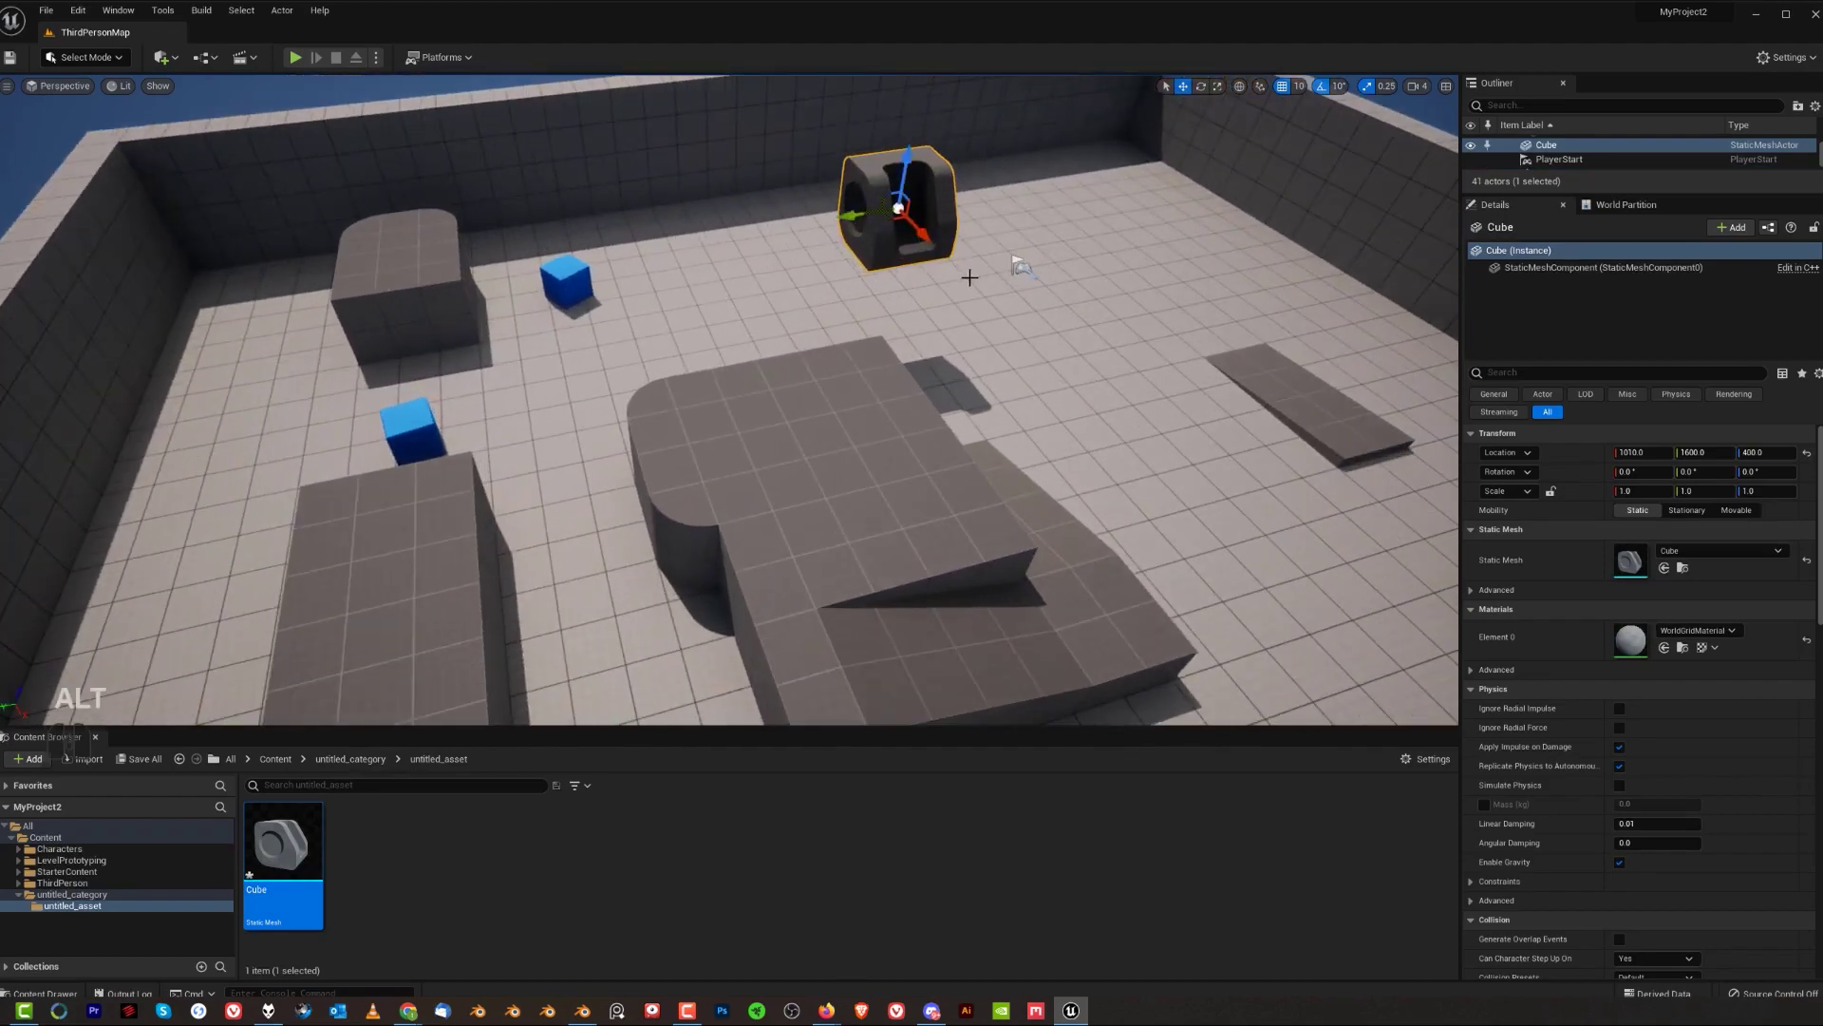
key(f)
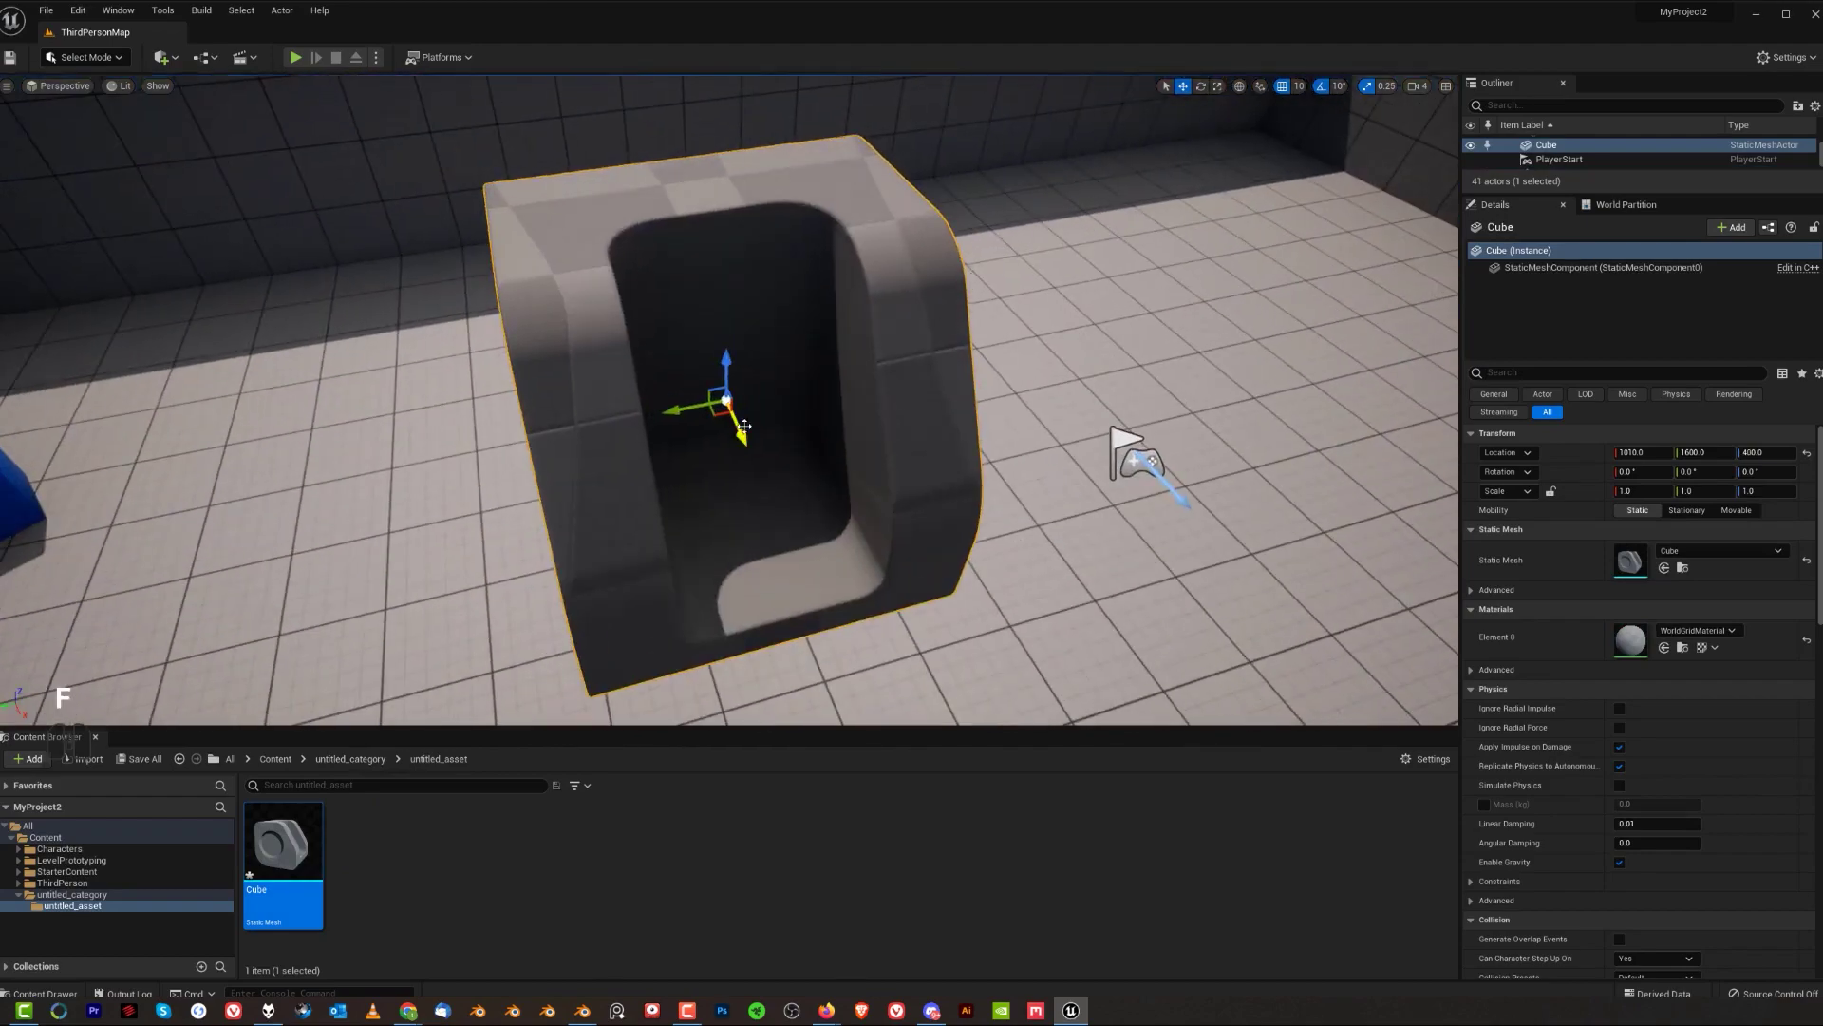
alt+drag(743, 425, 712, 442)
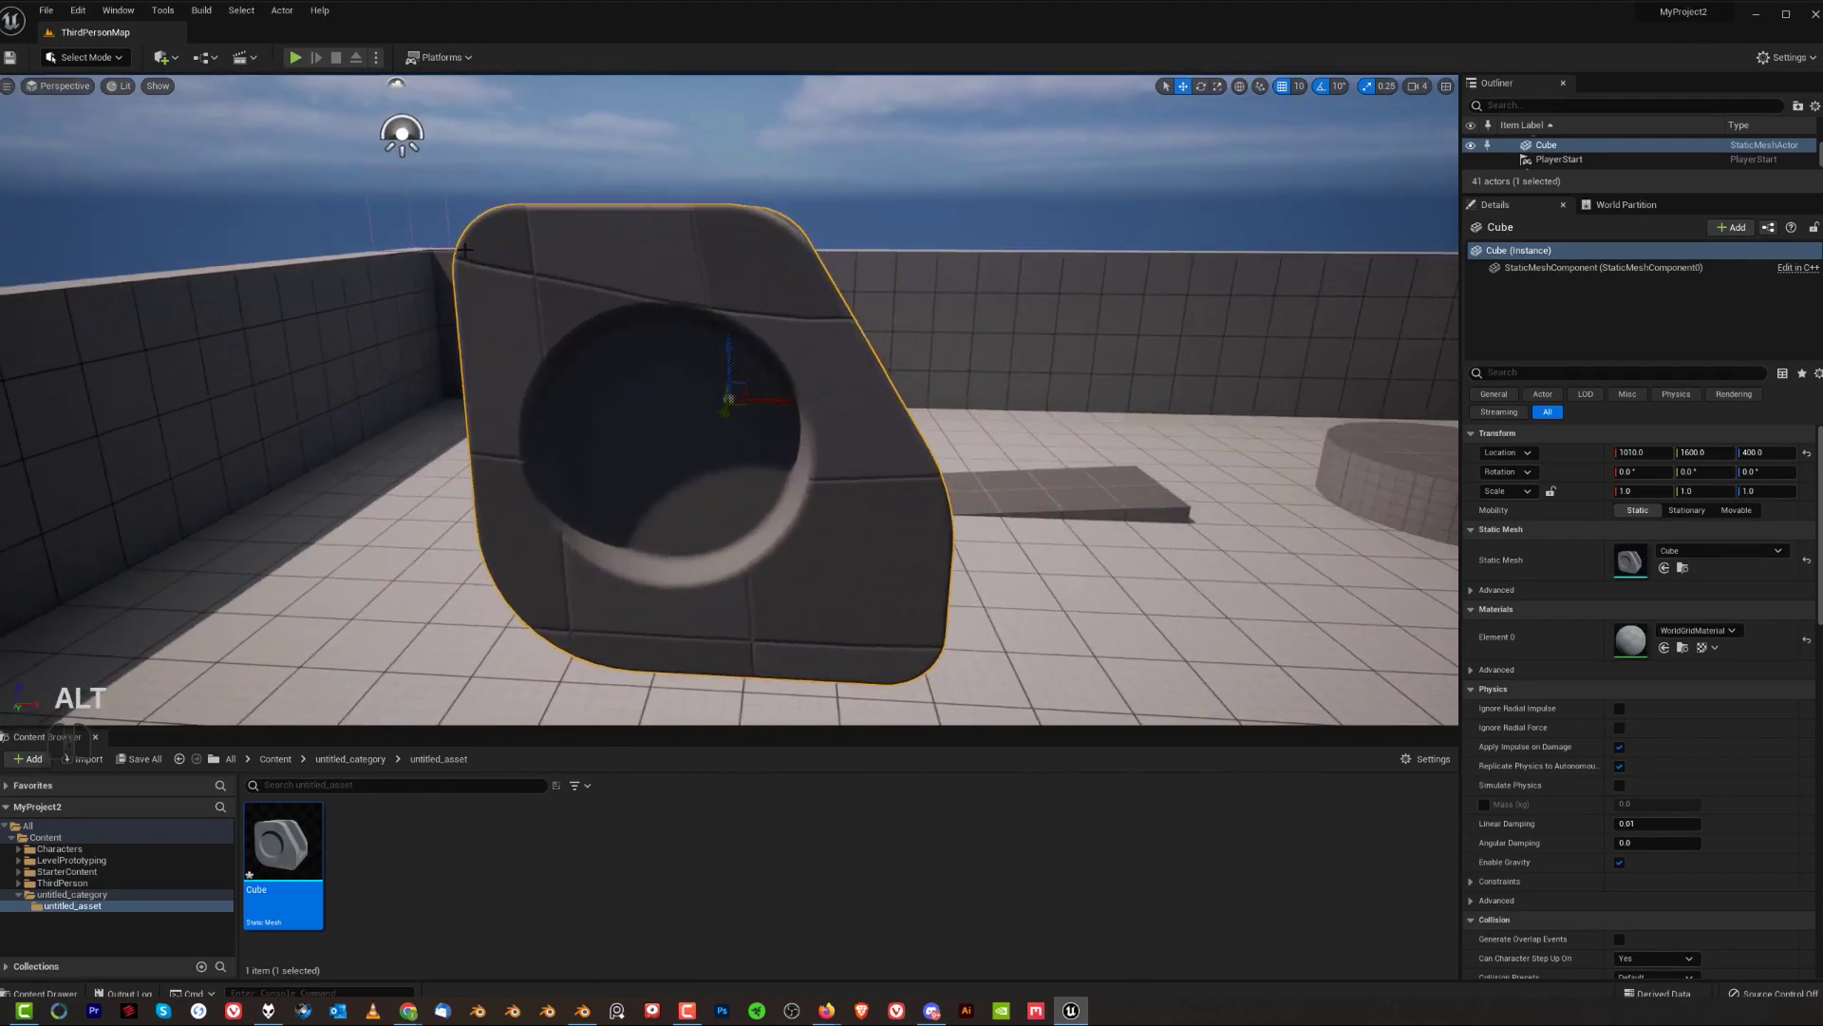
alt+drag(970, 455, 636, 394)
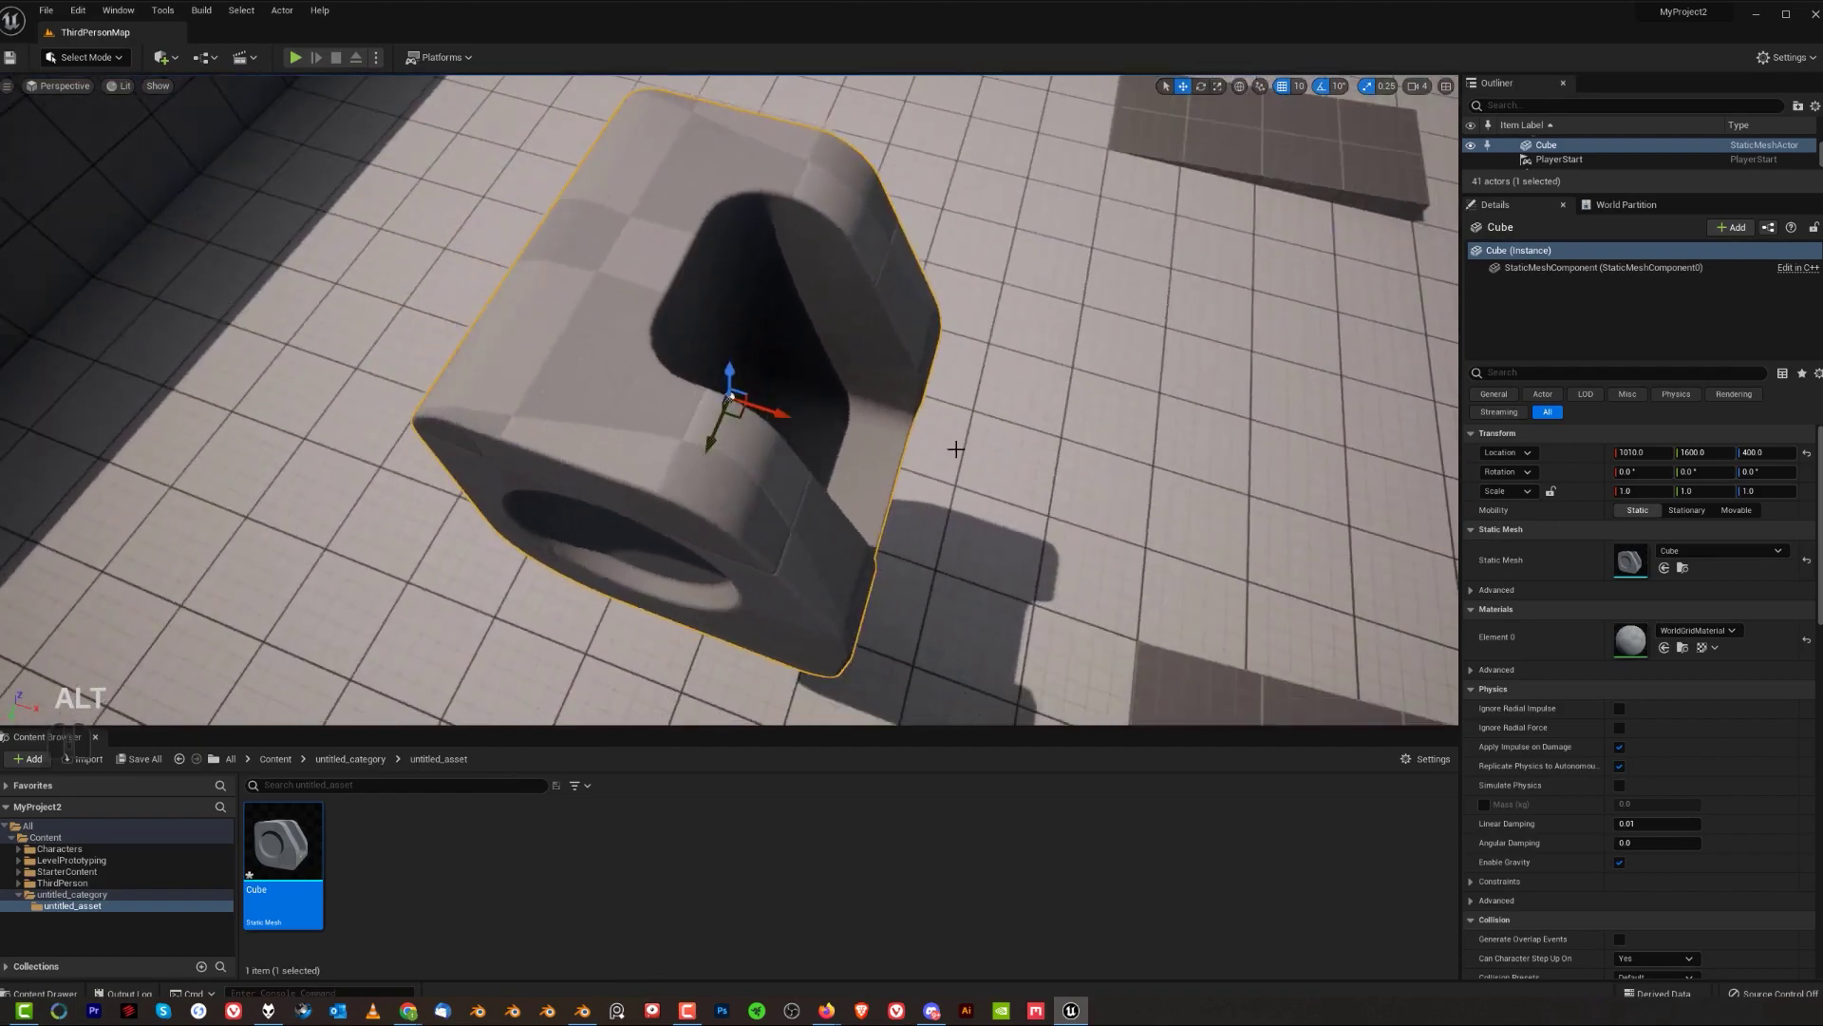
alt+drag(654, 467, 810, 497)
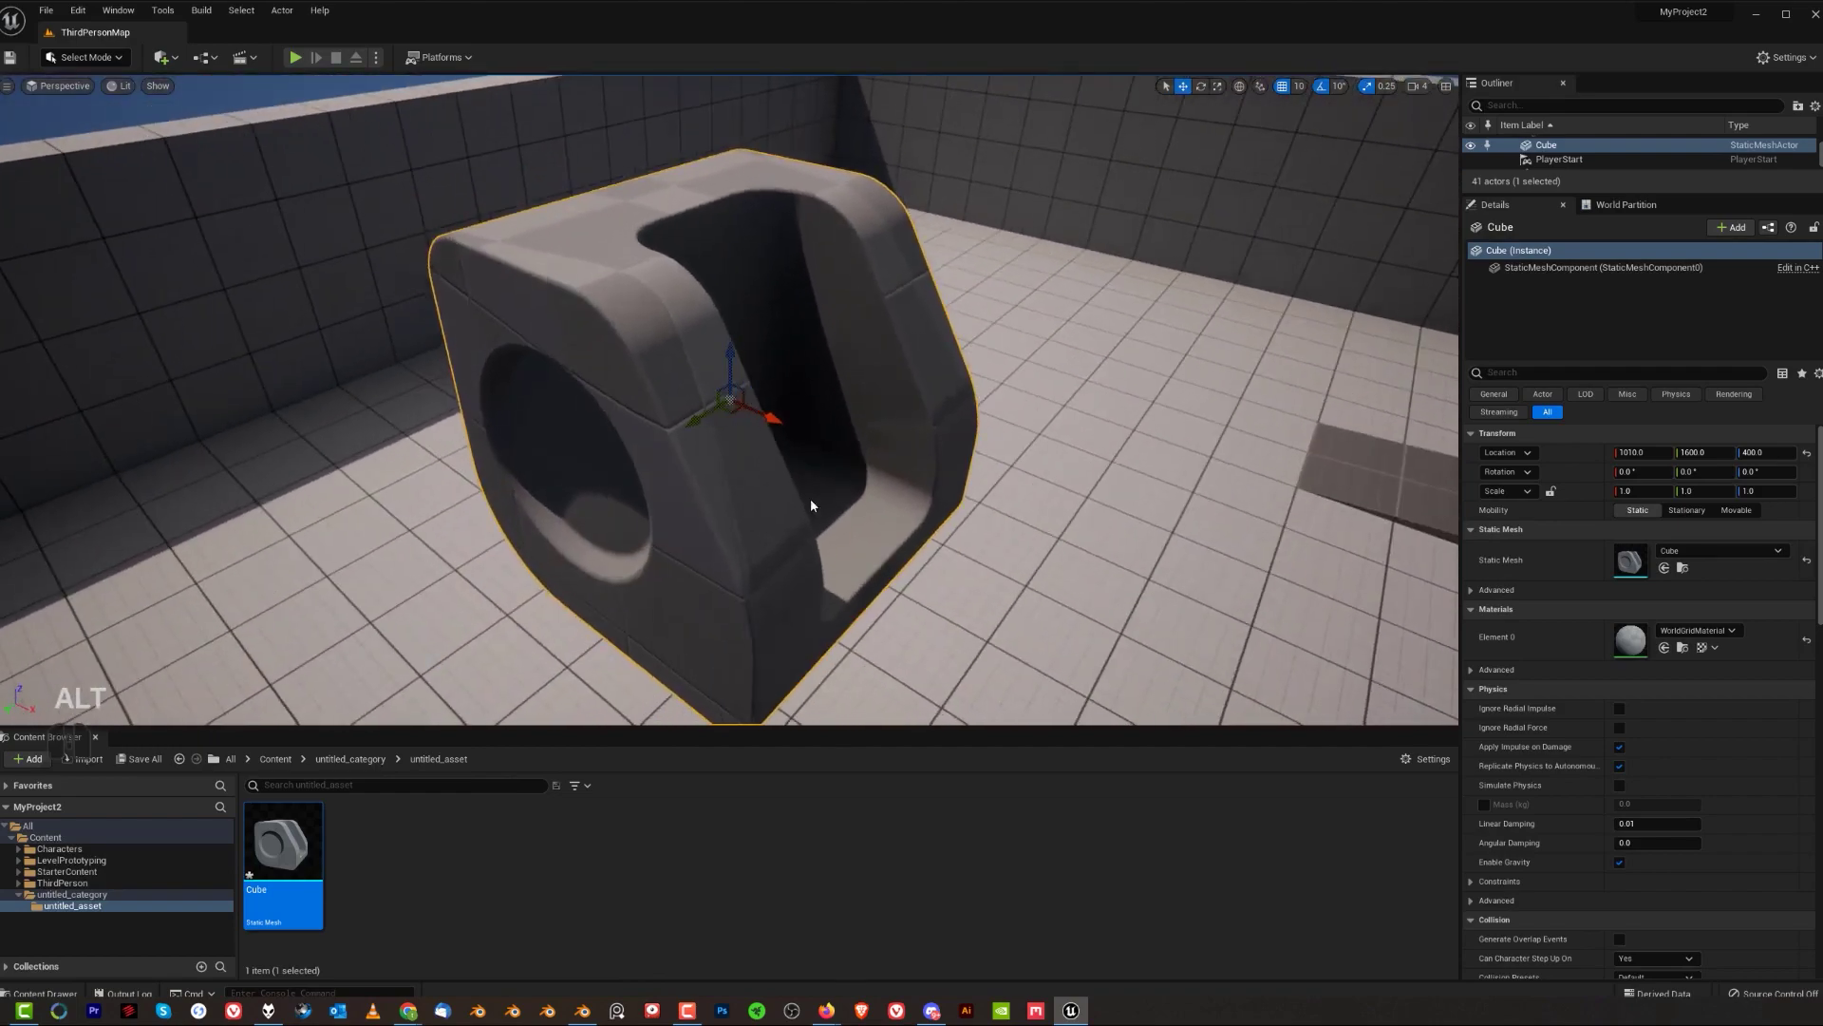
Switch to Blender and unwrap all faces of the Cube with Smart UV Project, returning to Object Mode
click(581, 1009)
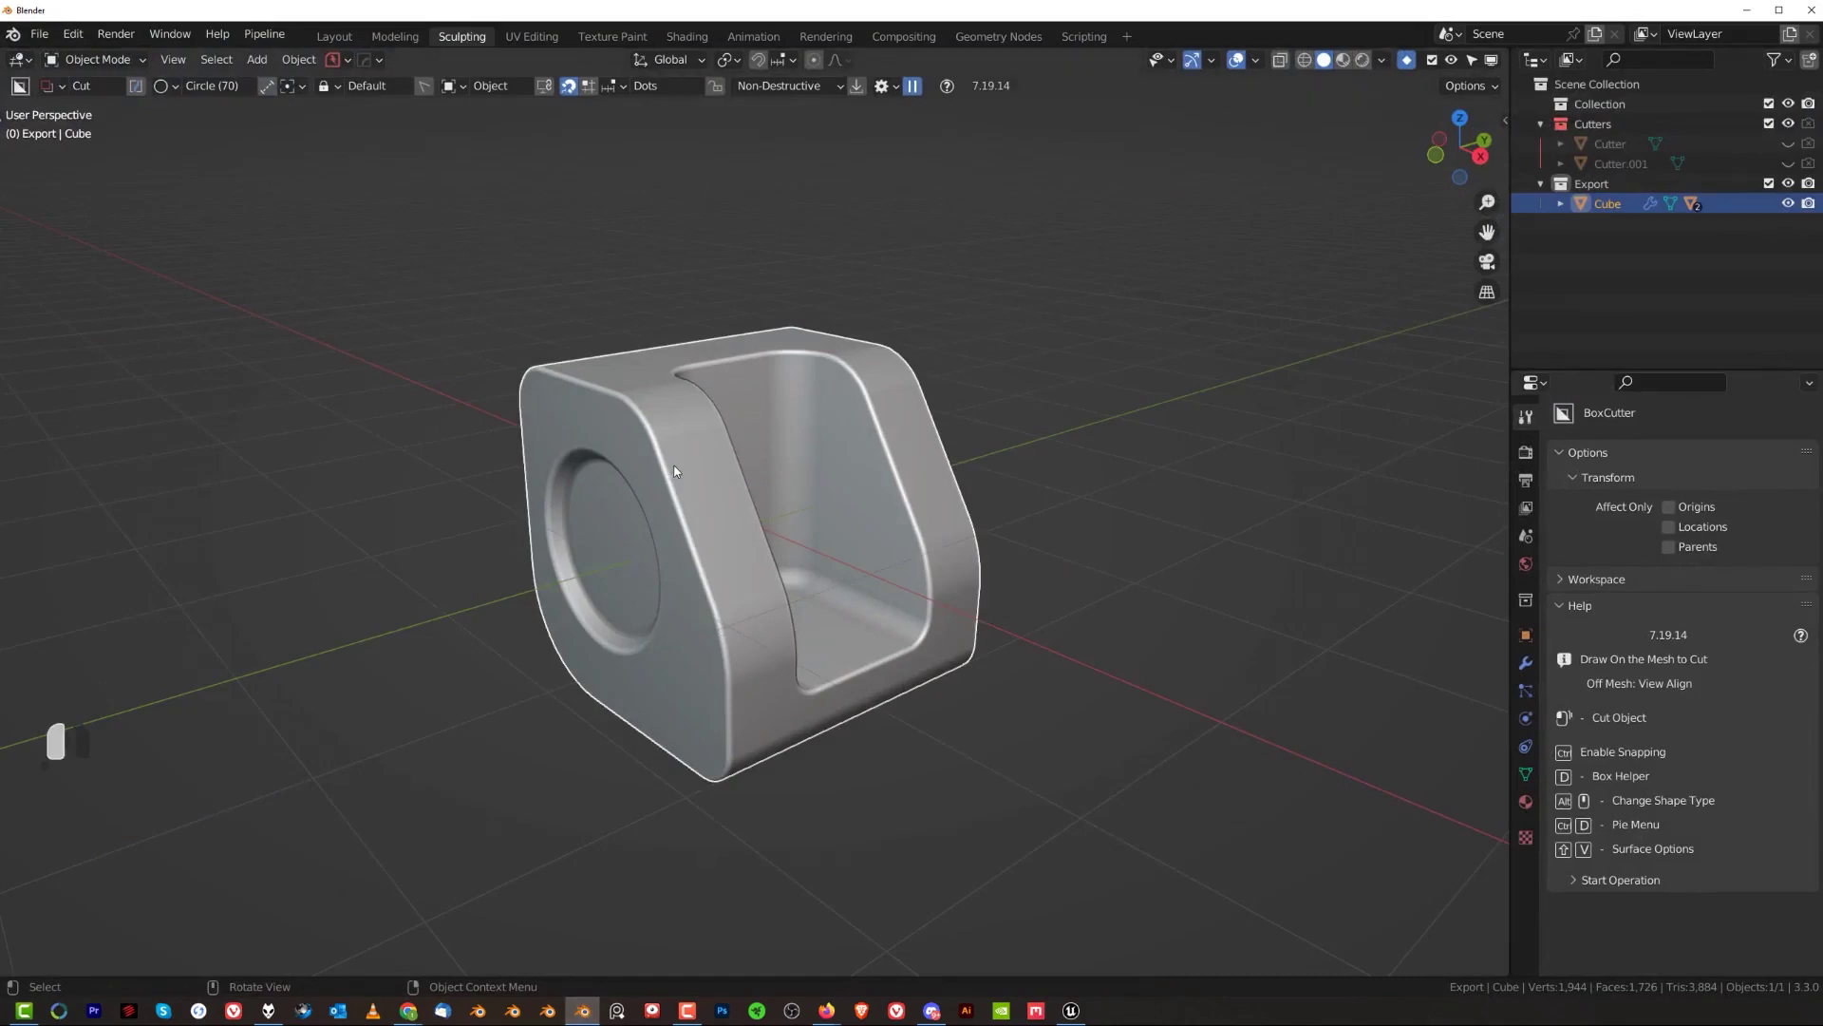
key(Tab)
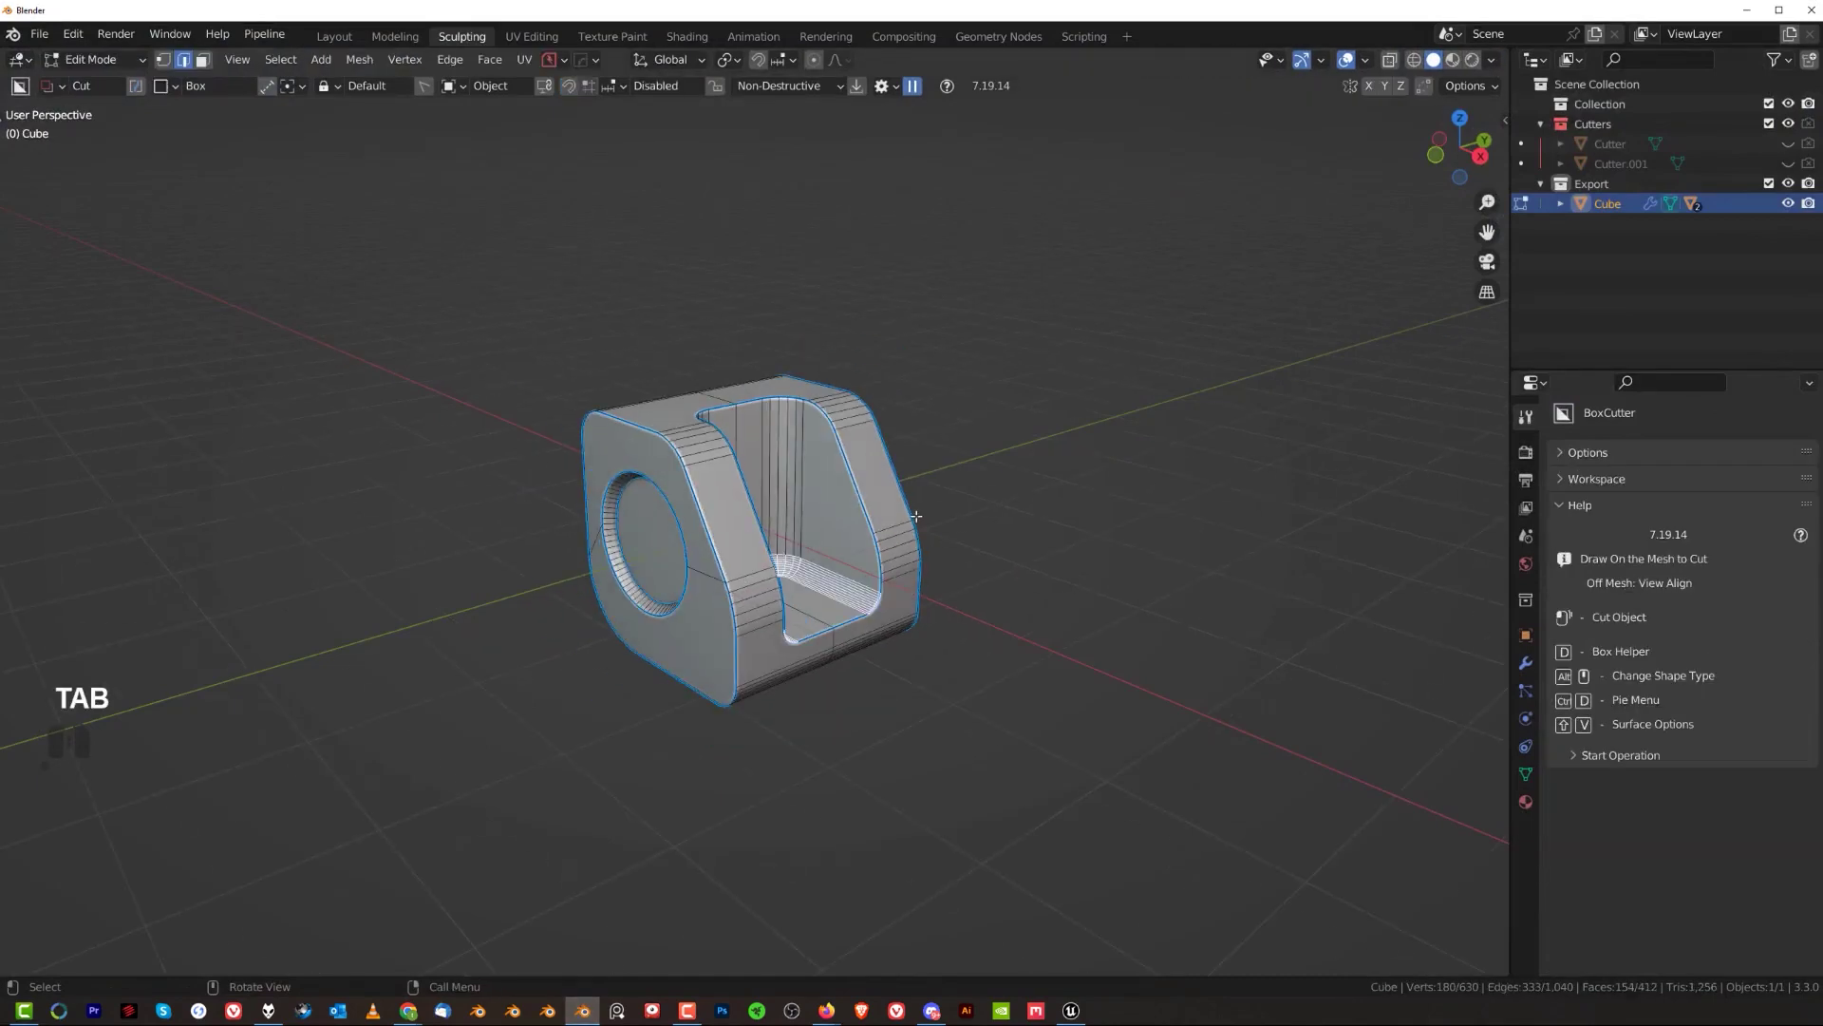
key(a)
key(u)
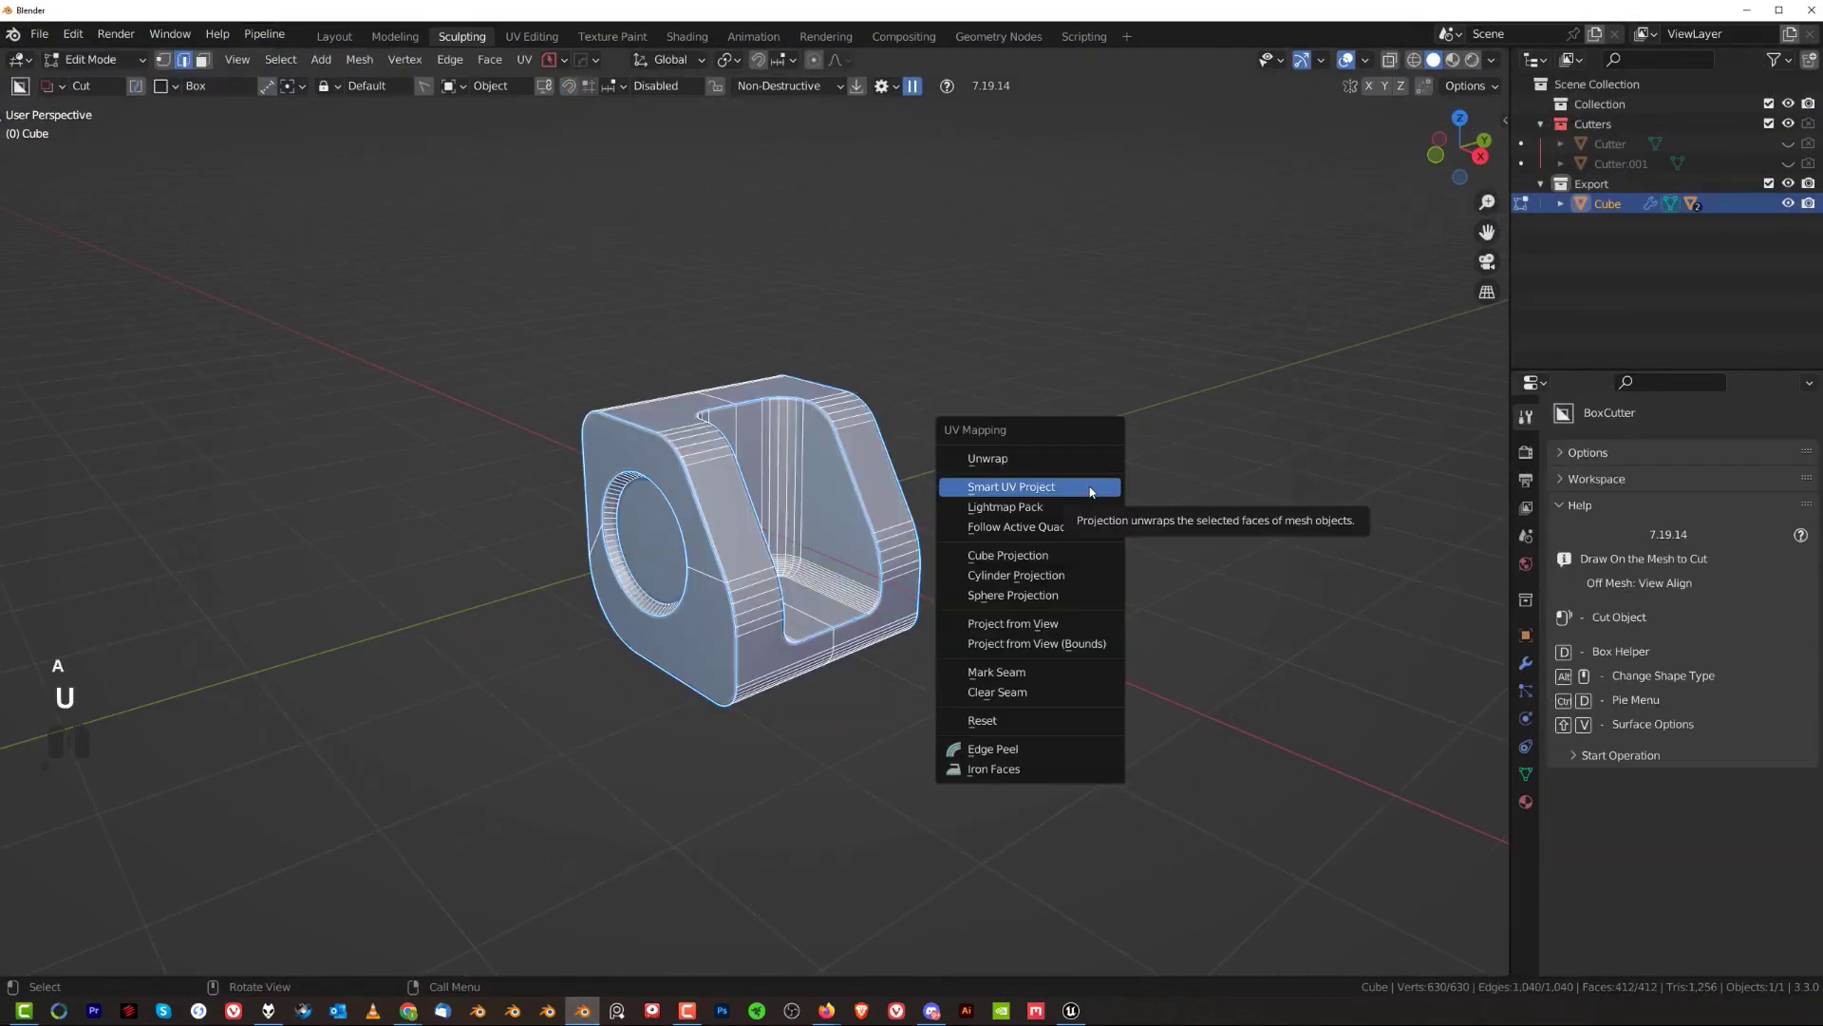
click(1092, 489)
click(1106, 644)
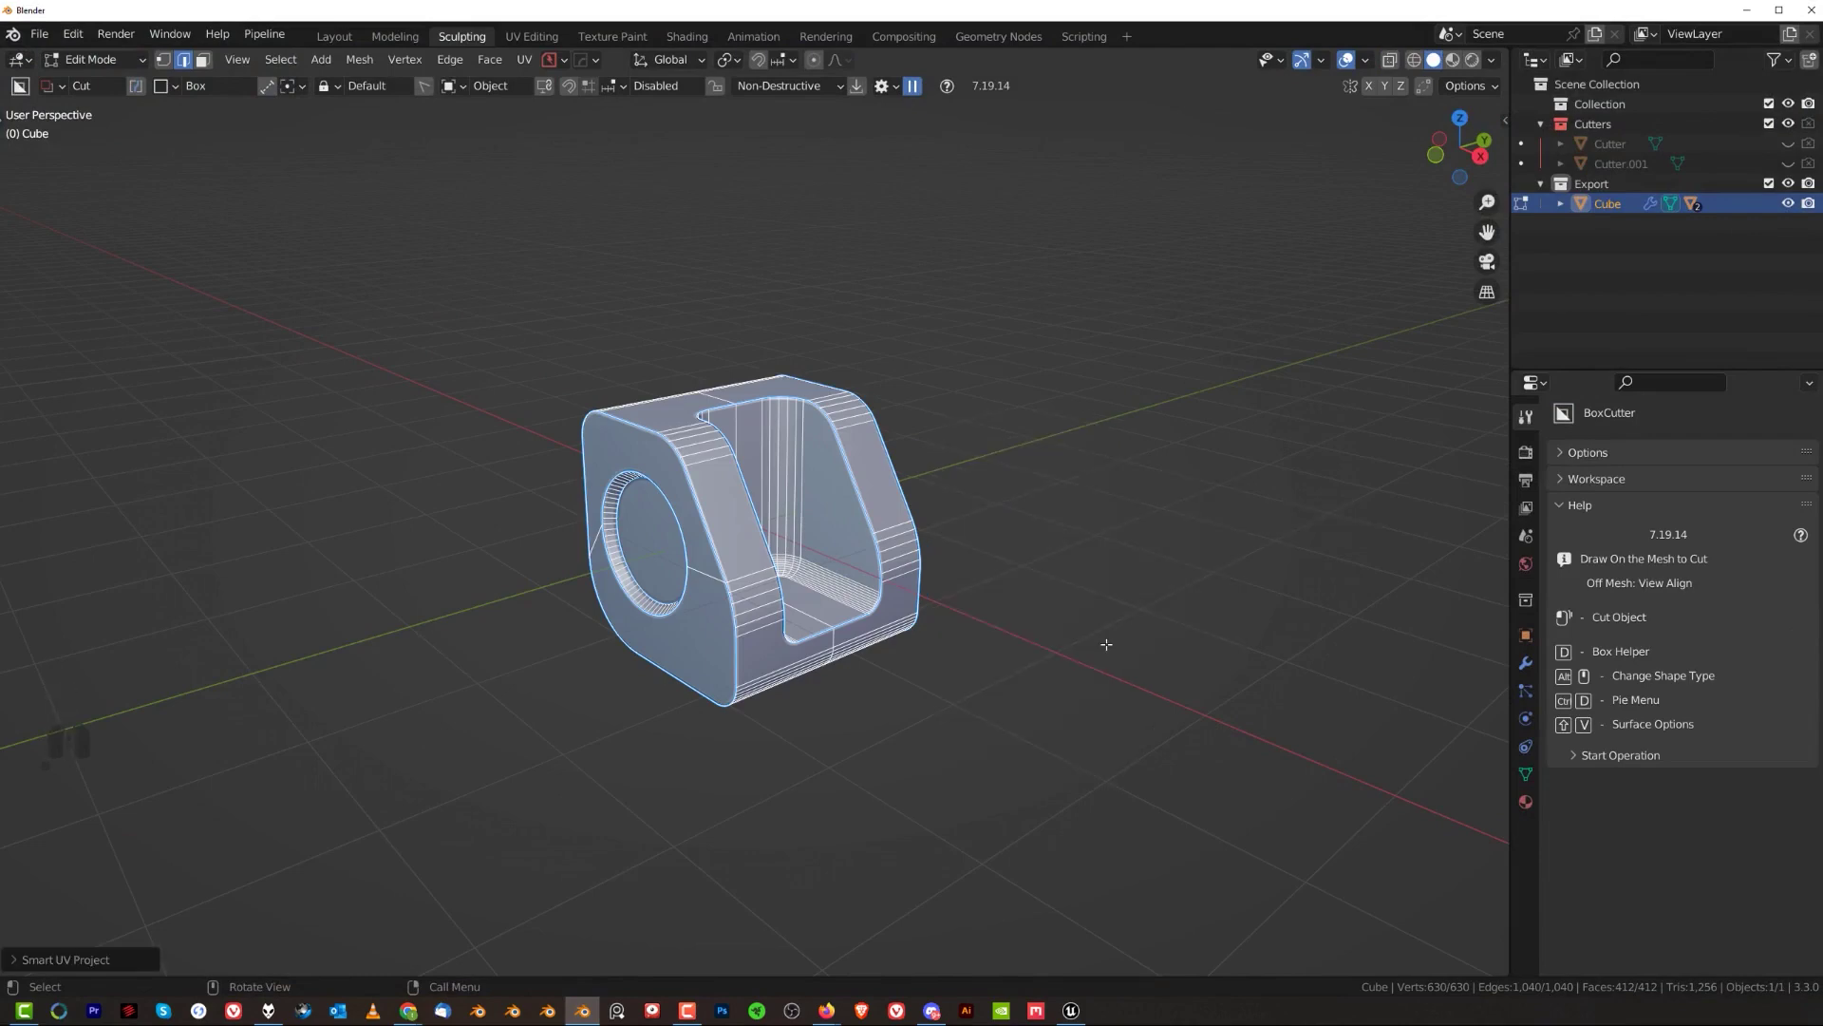
key(Tab)
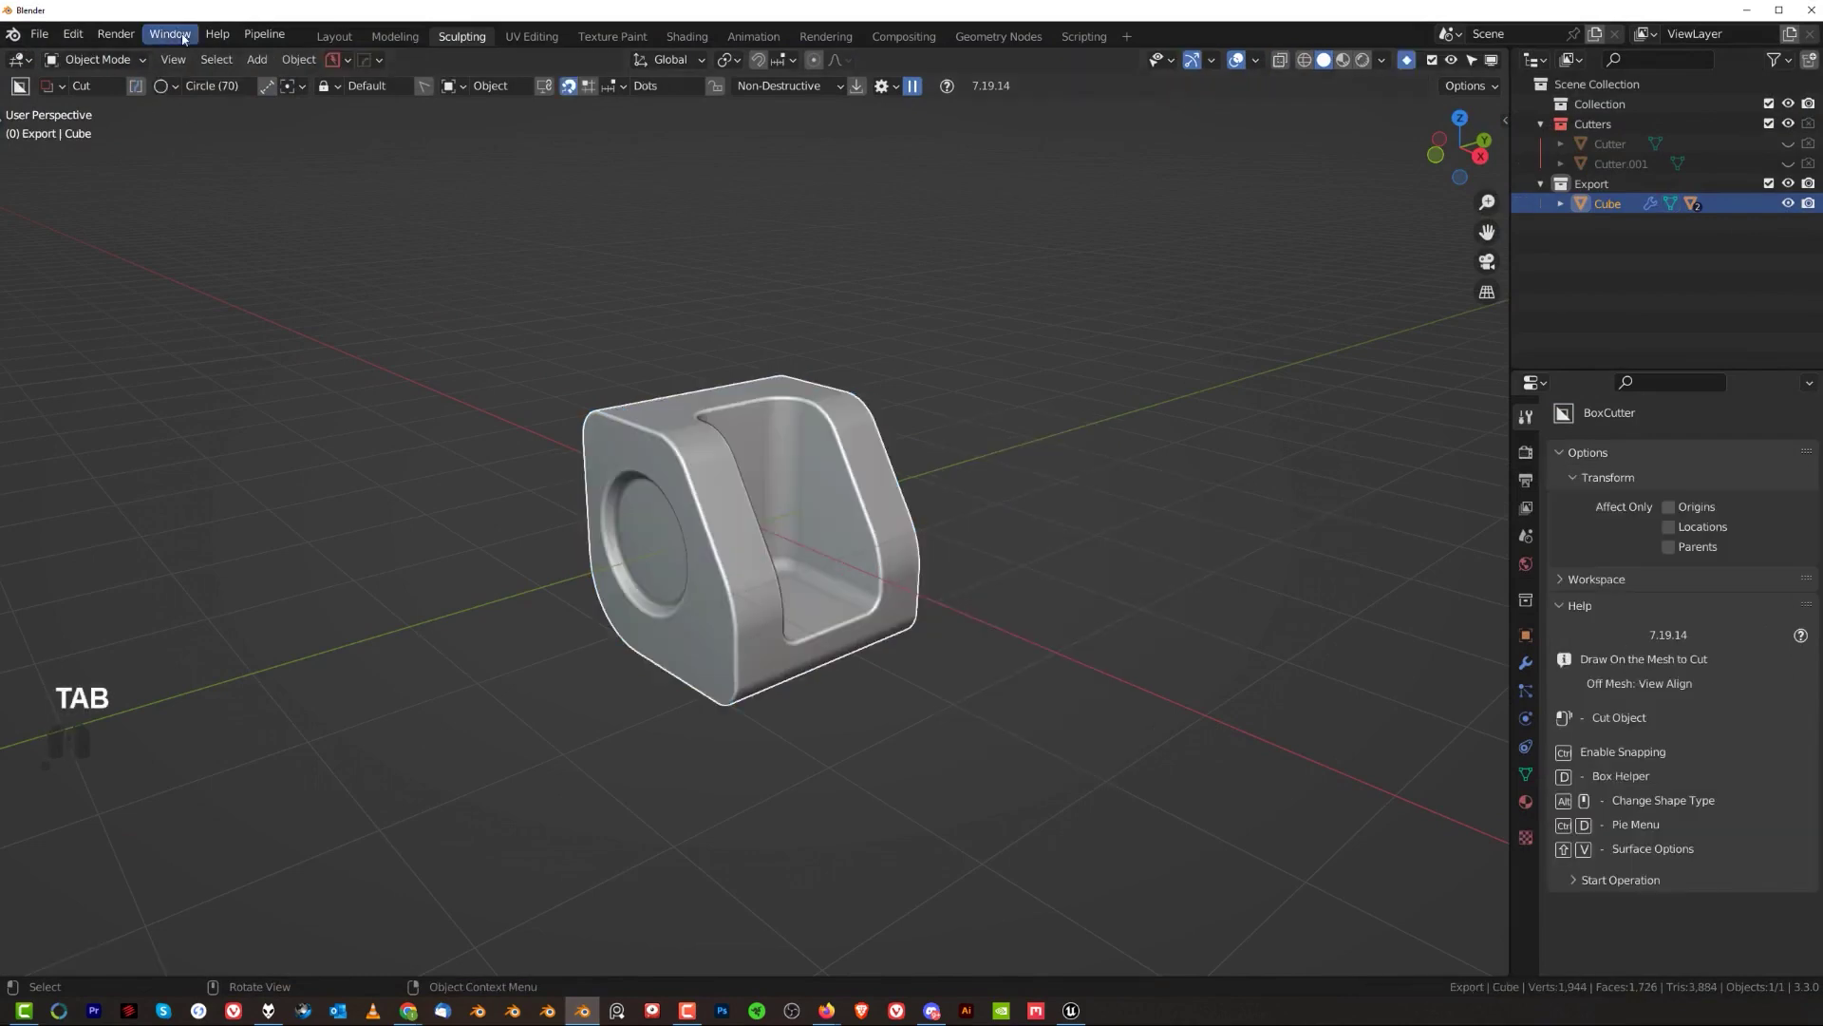
Send the newly unwrapped Cube to Unreal again to update its static mesh
click(265, 35)
mouse_move(300, 87)
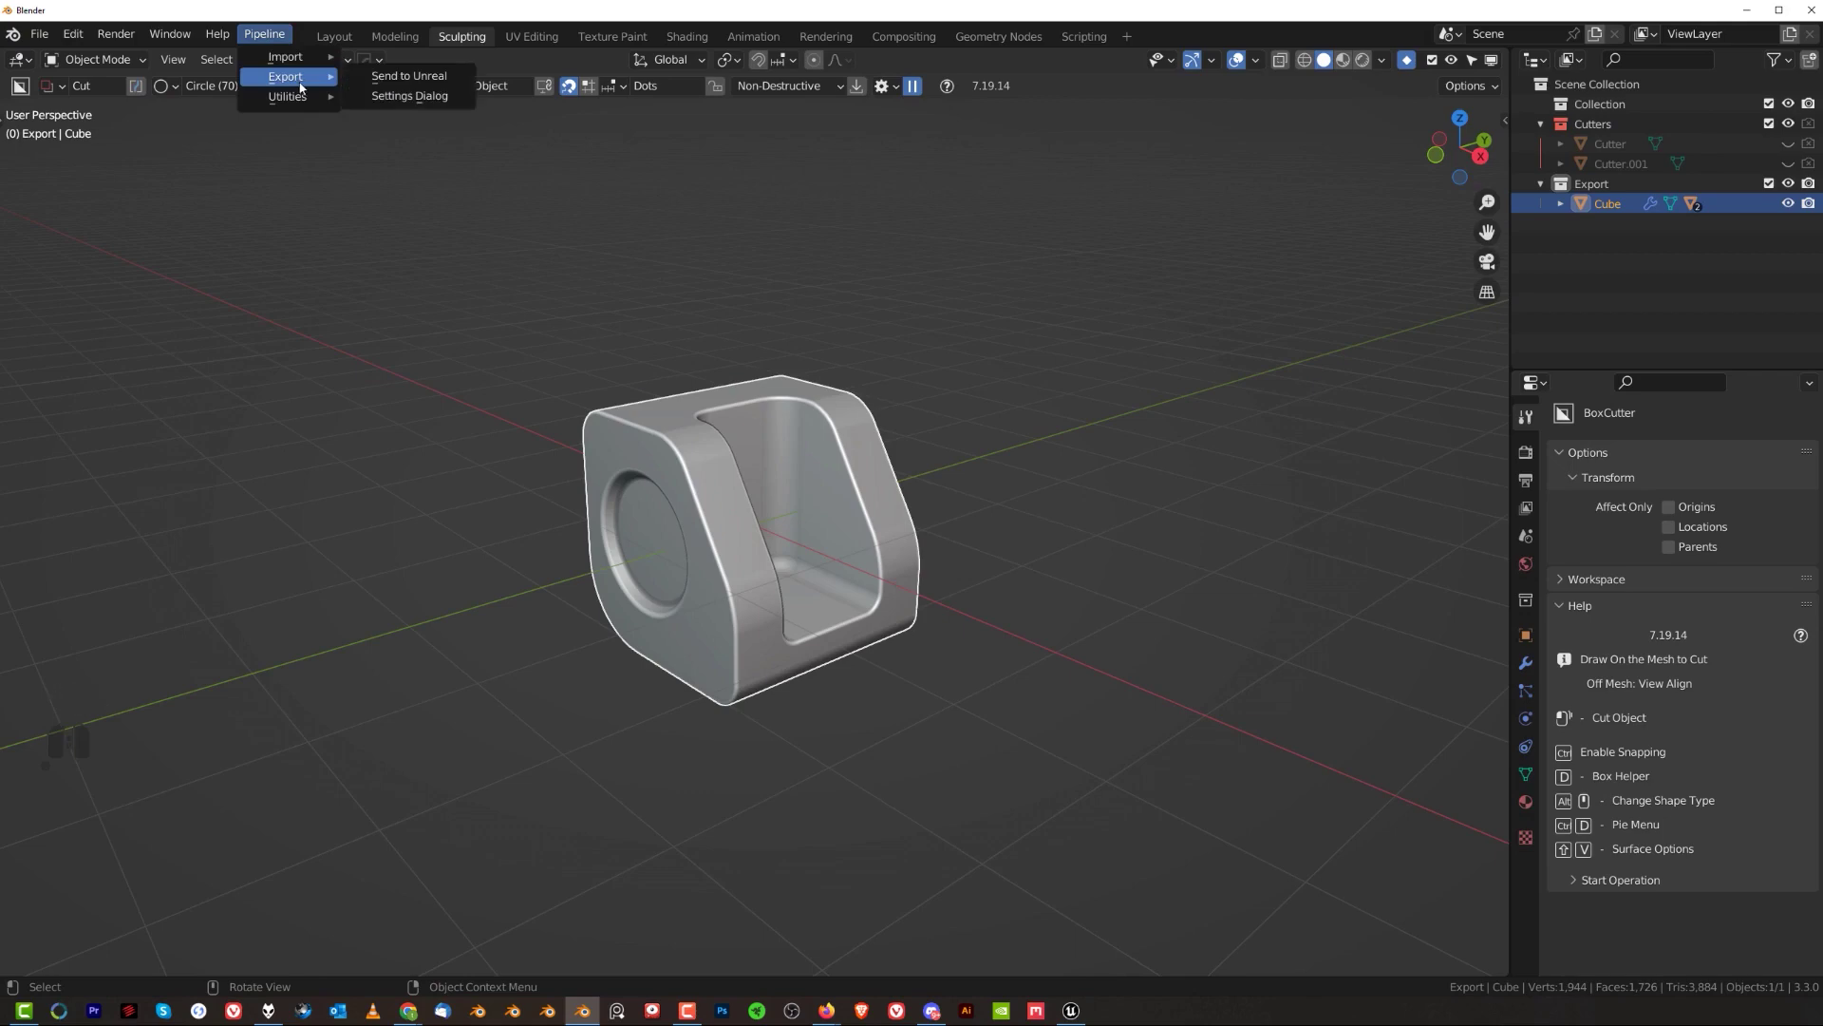
click(436, 76)
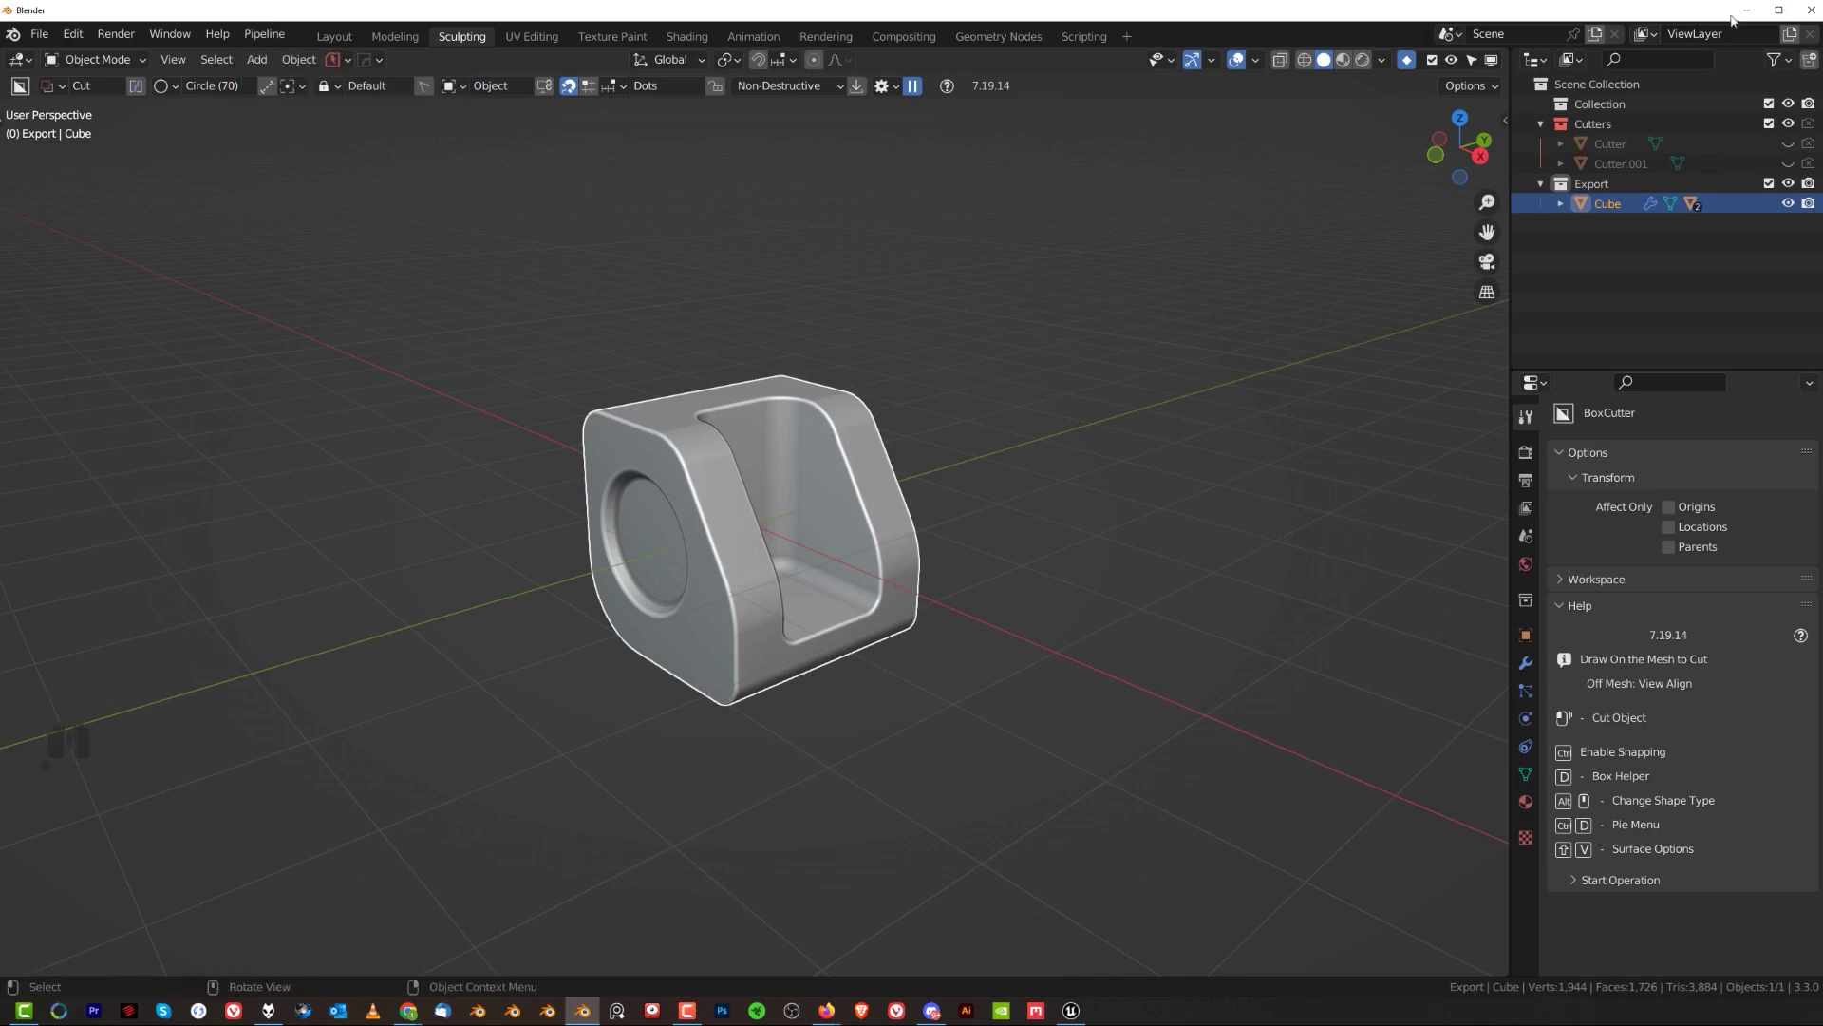
Switch to Unreal Engine, inspect the updated Cube's UV tiling from another angle, and return to Blender
click(1746, 10)
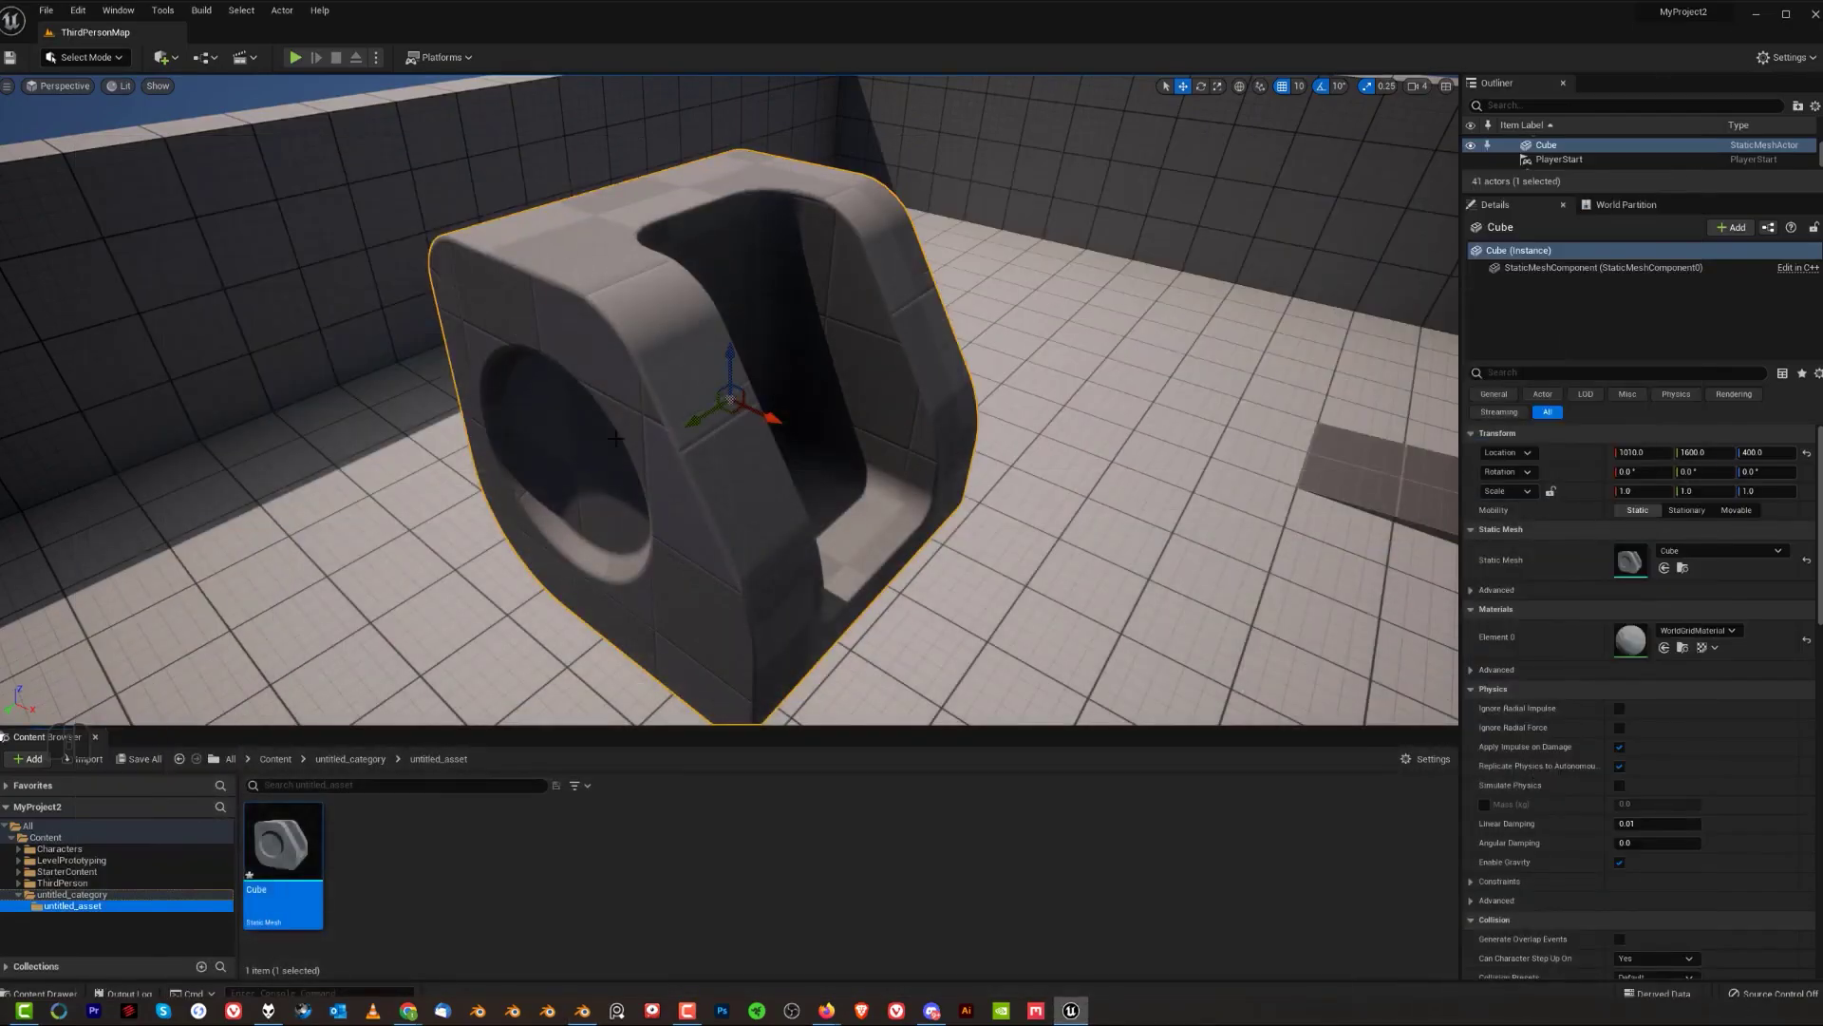
mouse_move(567, 393)
alt+mouse_down()
mouse_move(427, 404)
mouse_move(568, 397)
alt+mouse_up()
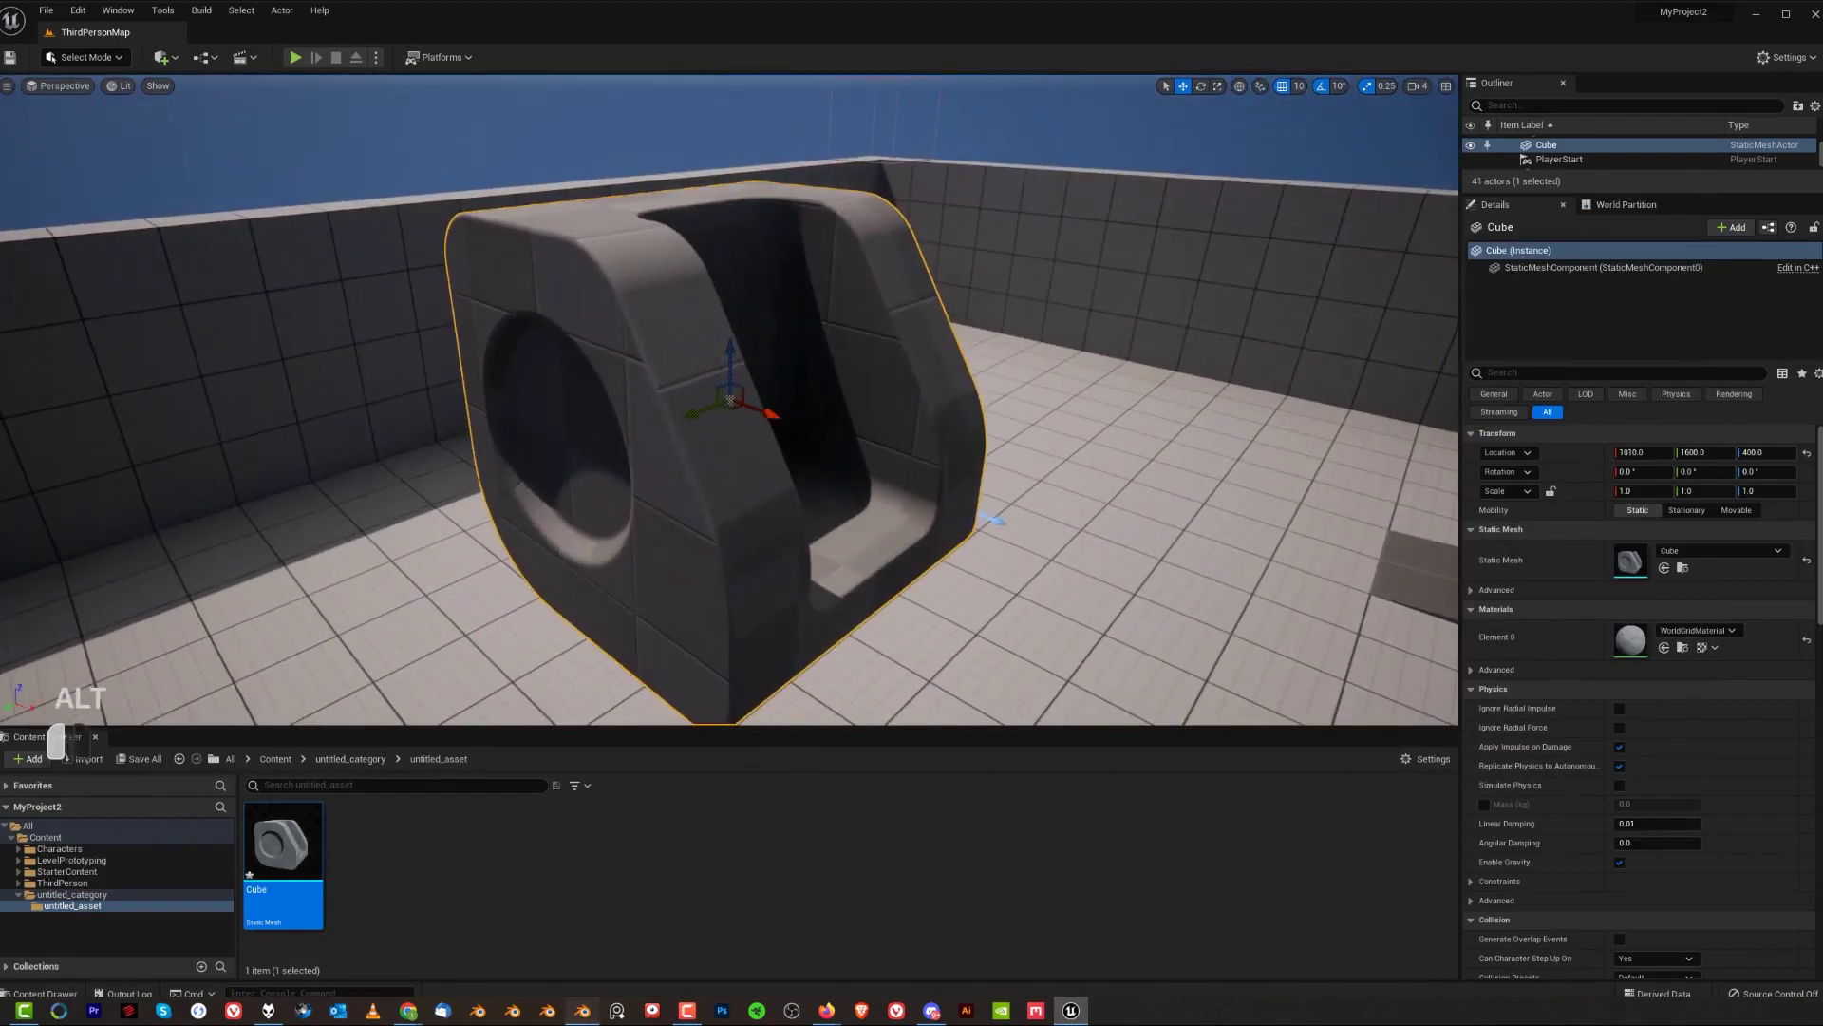
key(alt+Tab)
In Edit Mode, inset the face inside the Cube's circular recess, extrude it outward as a knob and scale its end face
key(Tab)
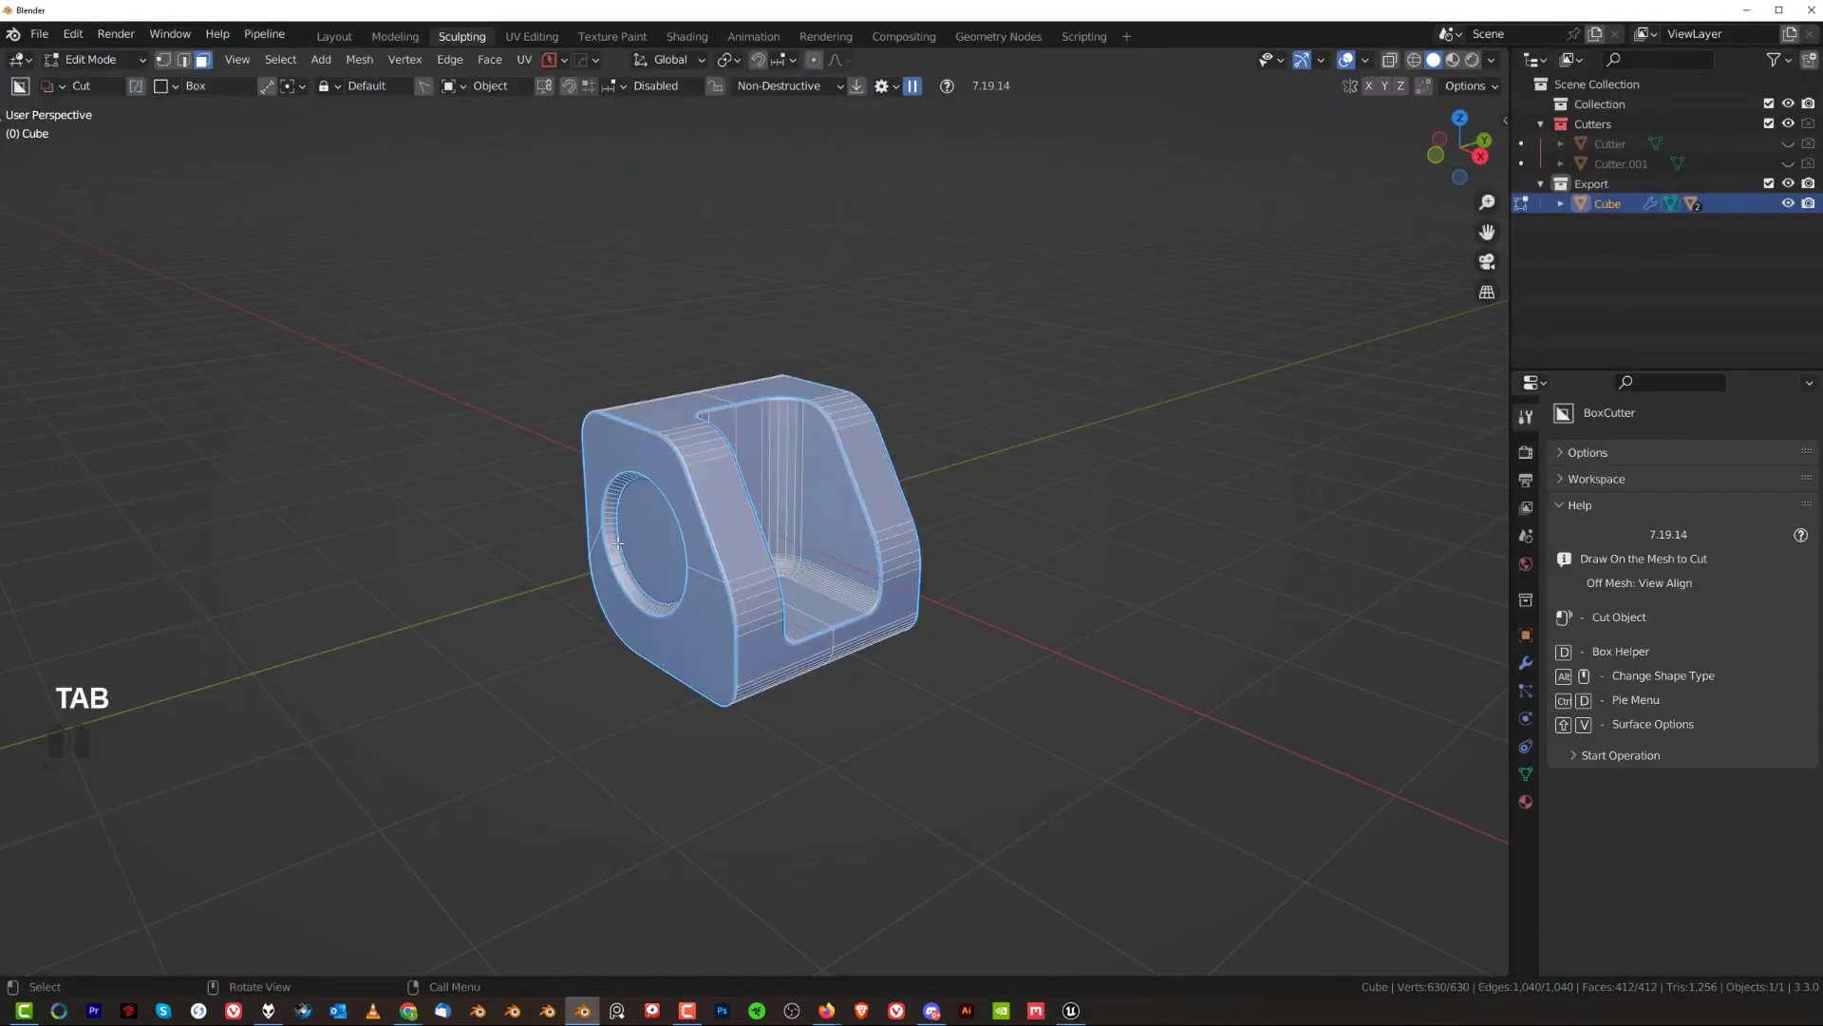
drag(1134, 566, 1275, 554)
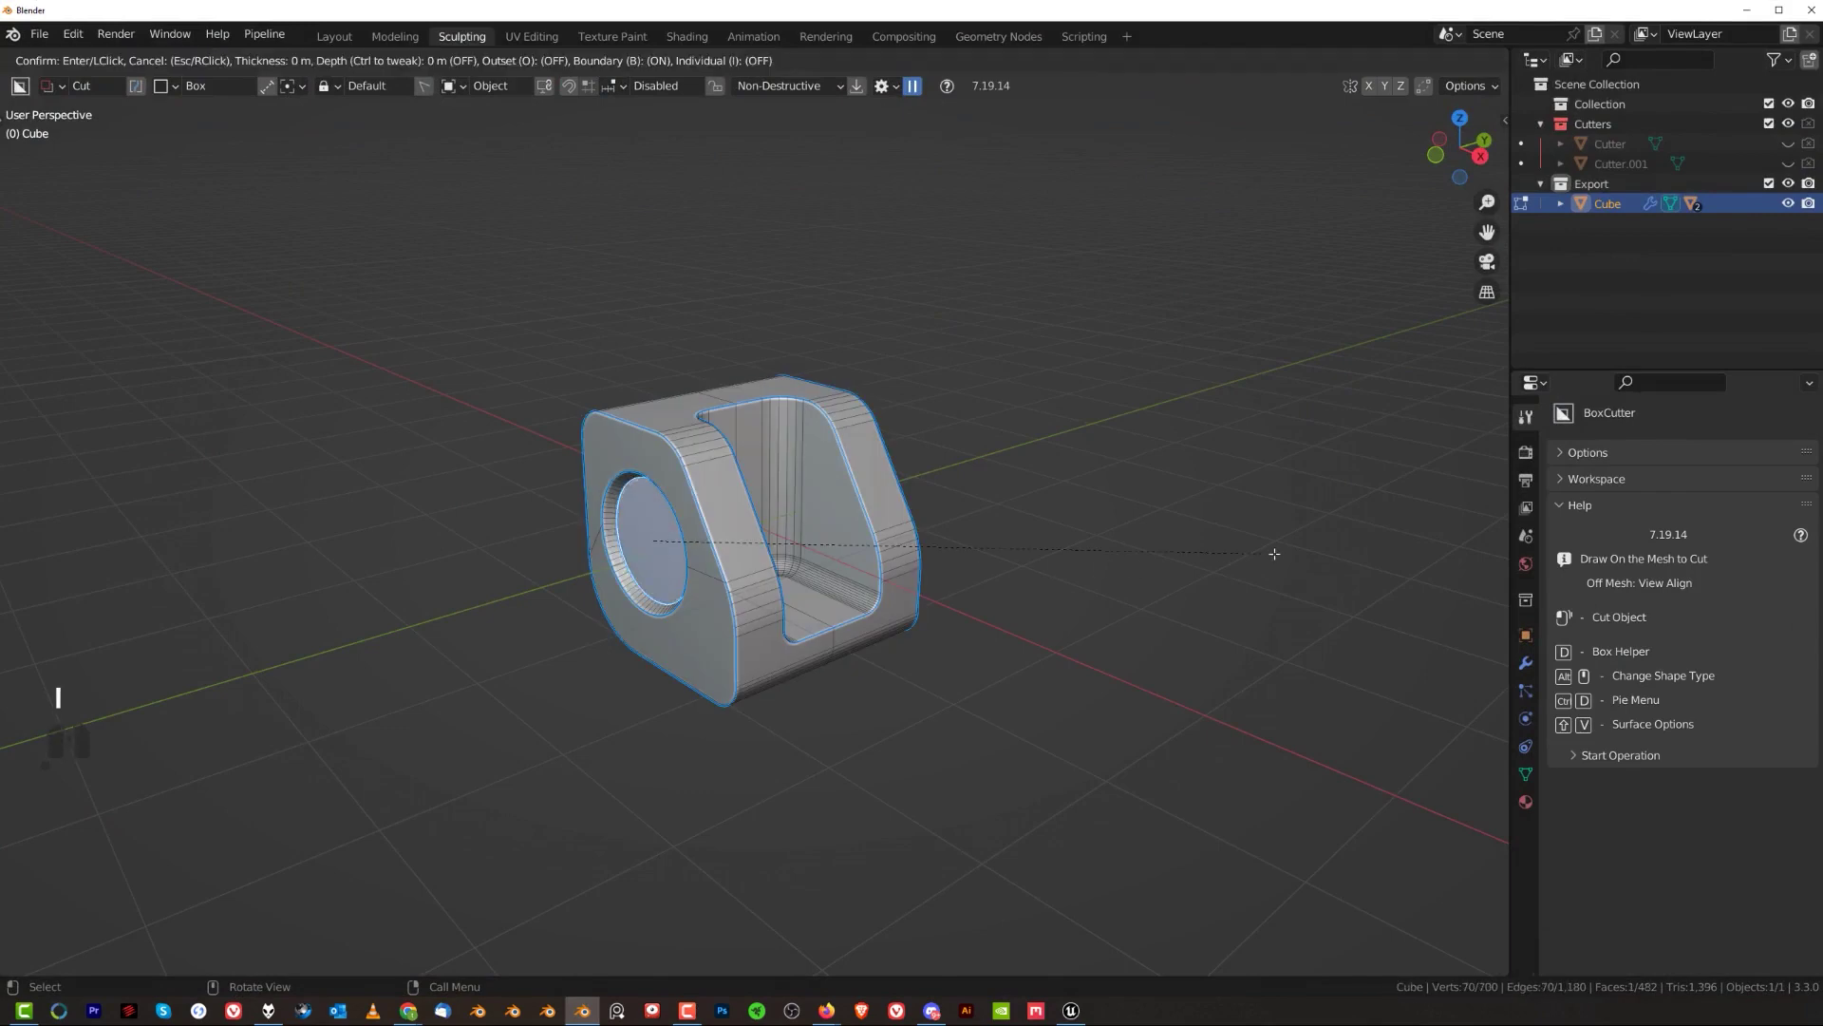
click(1267, 548)
key(e)
click(1206, 539)
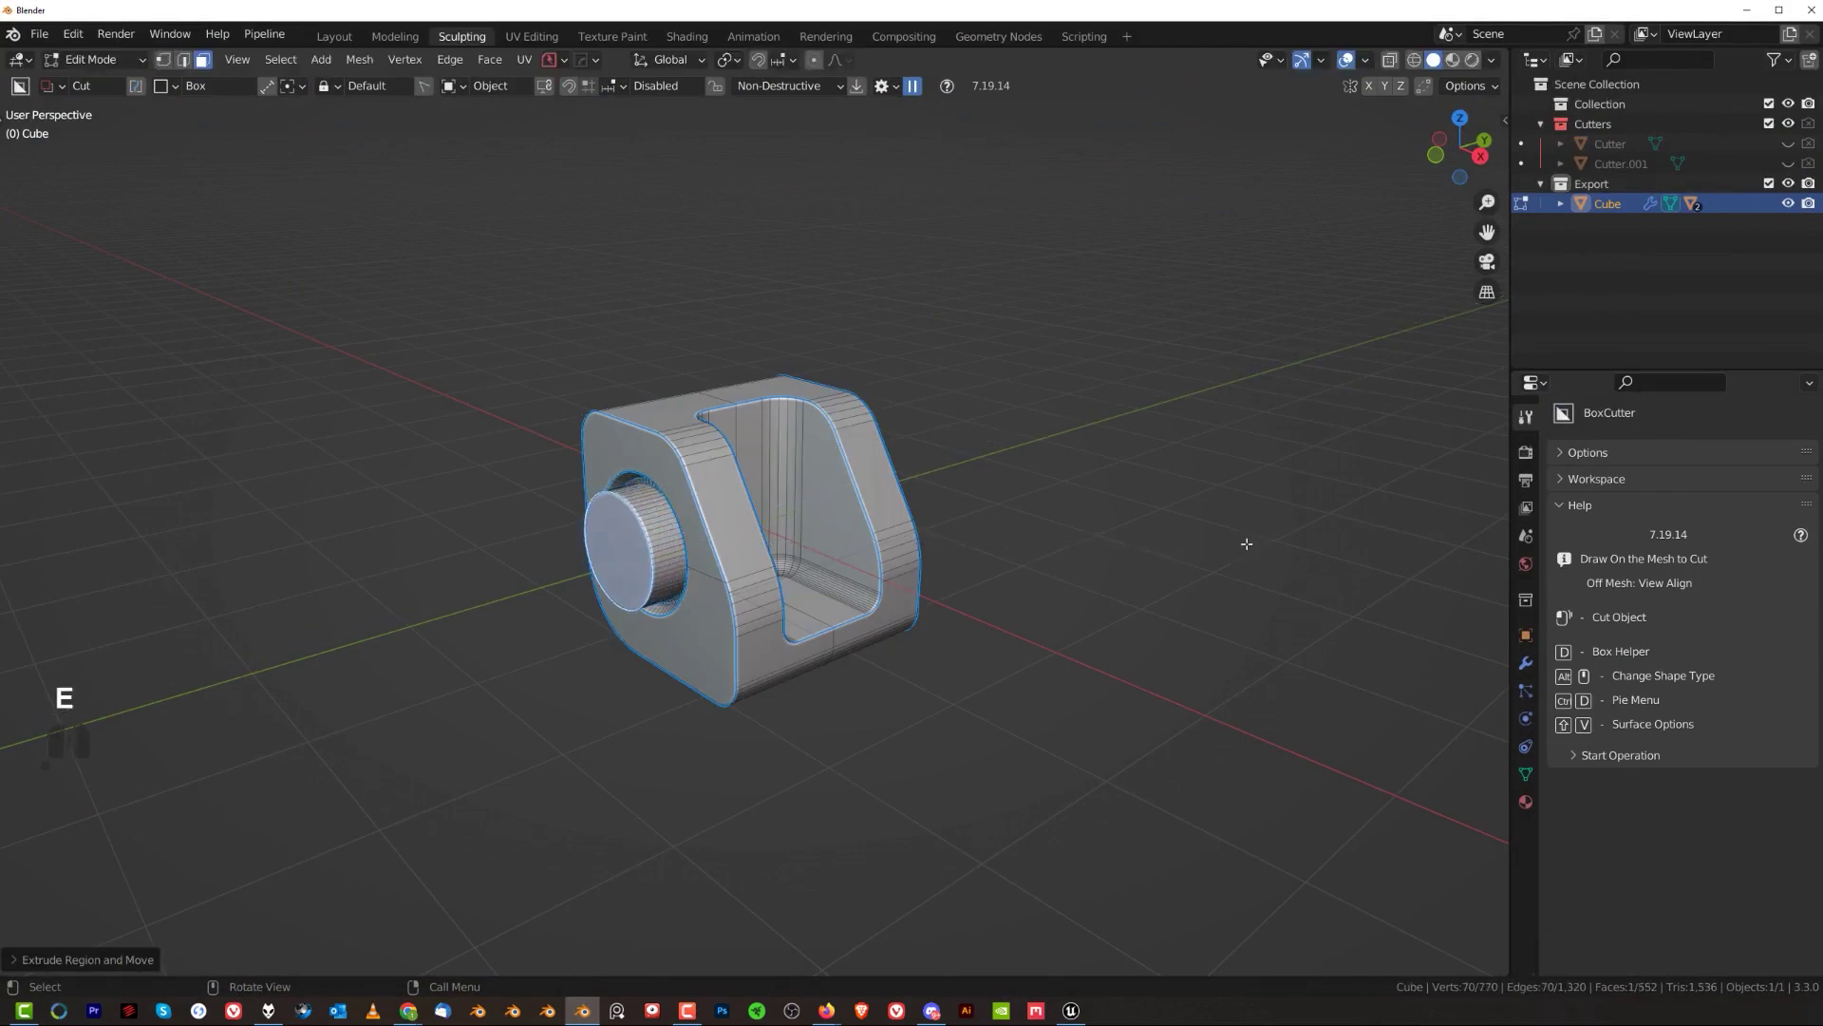
key(s)
click(1198, 538)
Symmetrize the Cube mesh with MACHIN3 so the round knob is mirrored onto the opposite side
alt+middle_drag(1197, 539, 1520, 577)
key(alt+x)
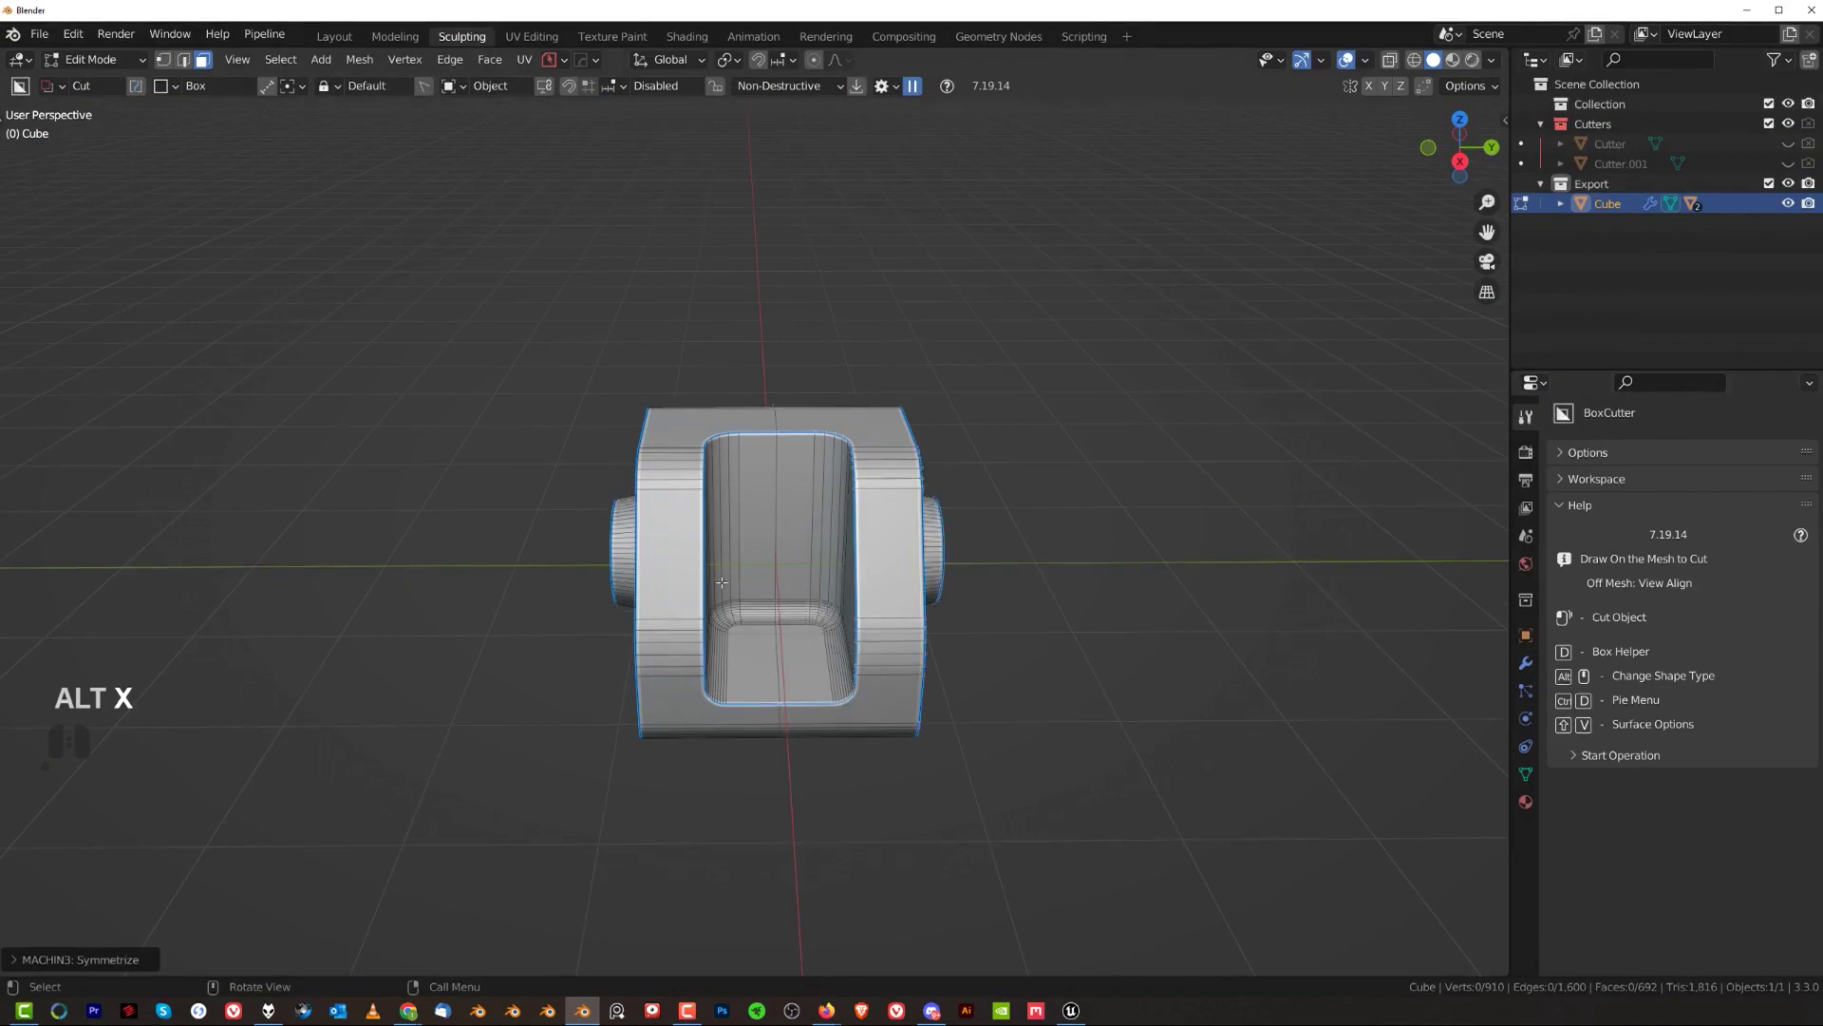
middle_drag(721, 582, 1018, 524)
Unwrap all faces of the modified Cube with Smart UV Project and return to Object Mode
key(a)
key(u)
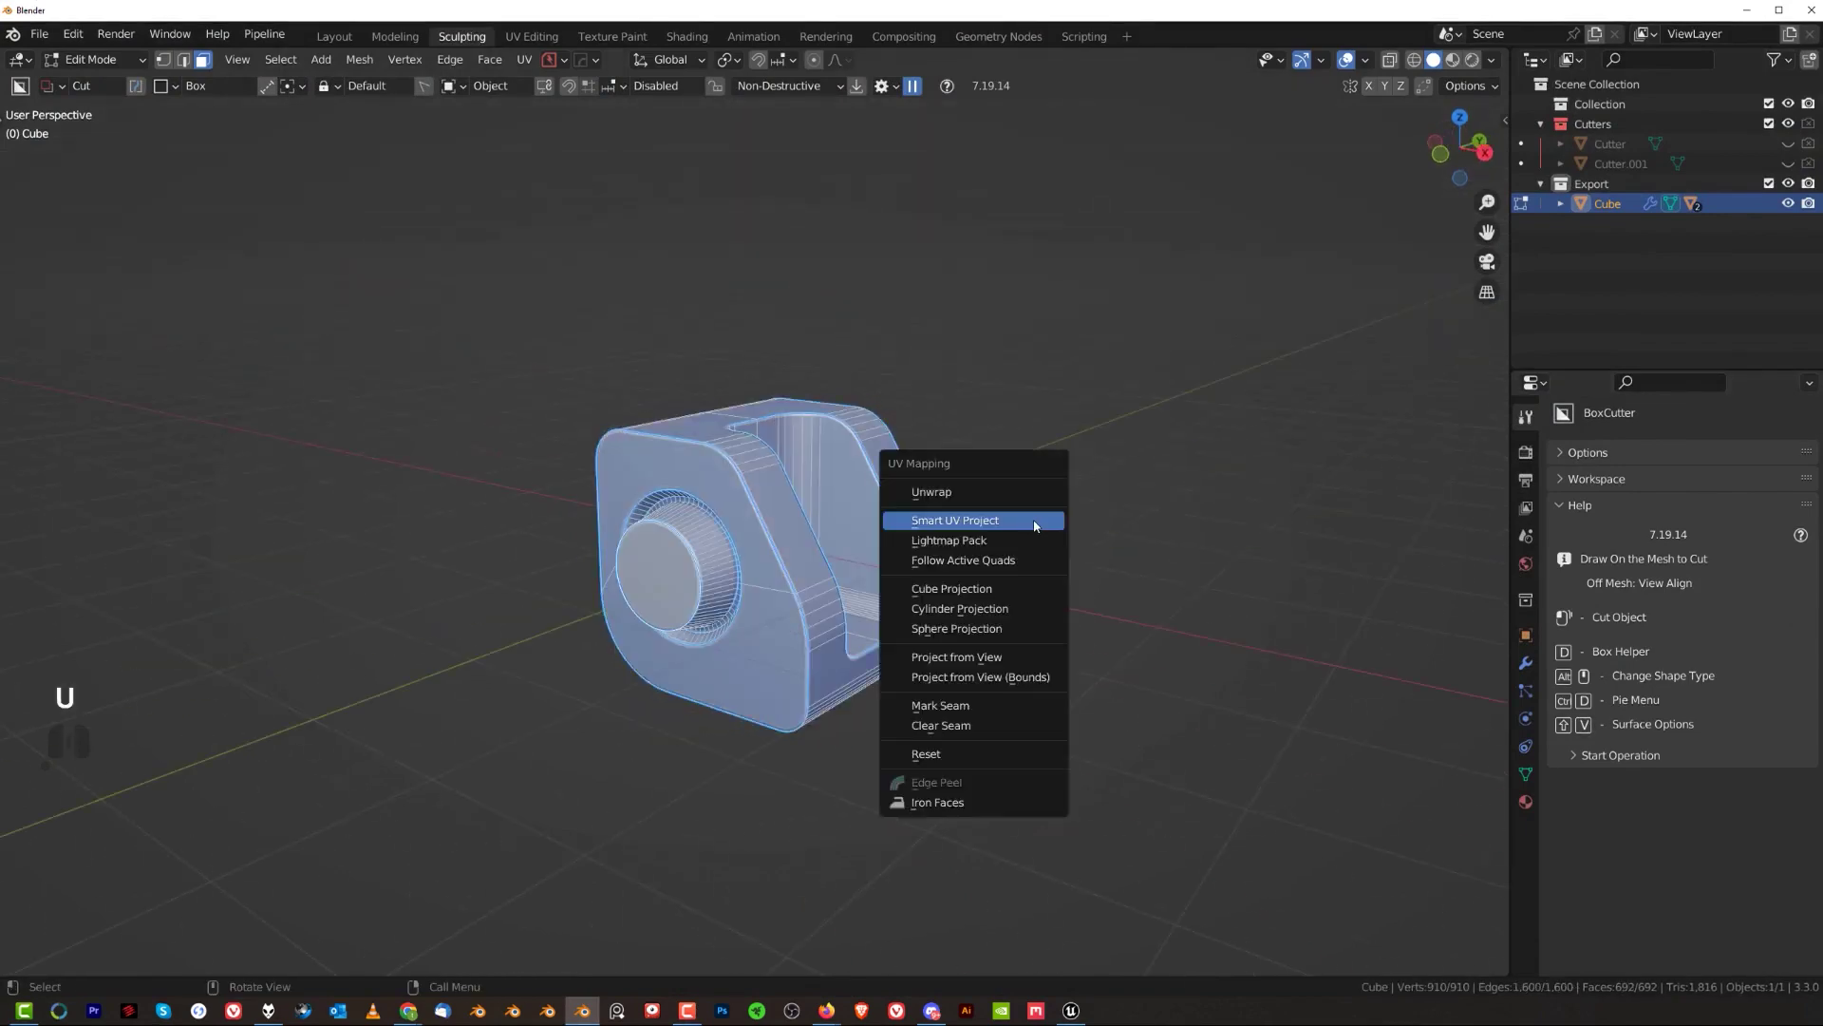
click(1035, 520)
click(1133, 675)
key(Tab)
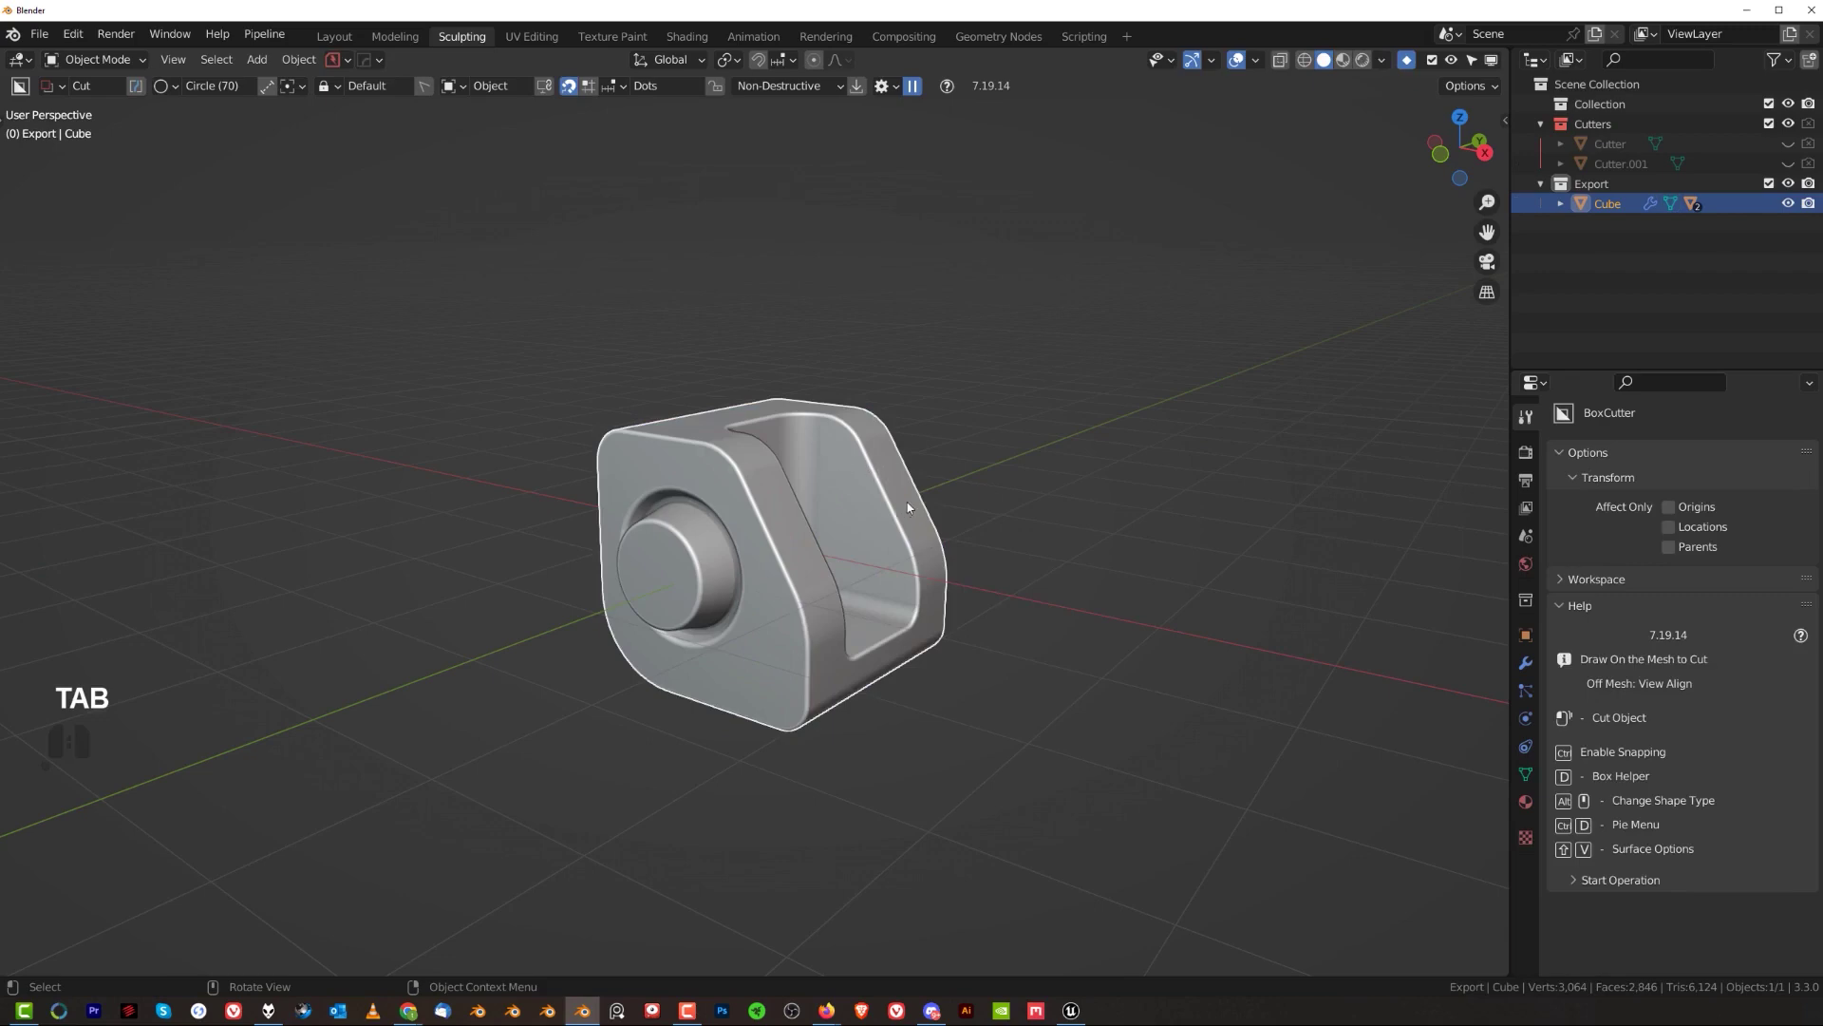
Send the Cube with its new side knobs to Unreal
middle_drag(908, 502, 715, 431)
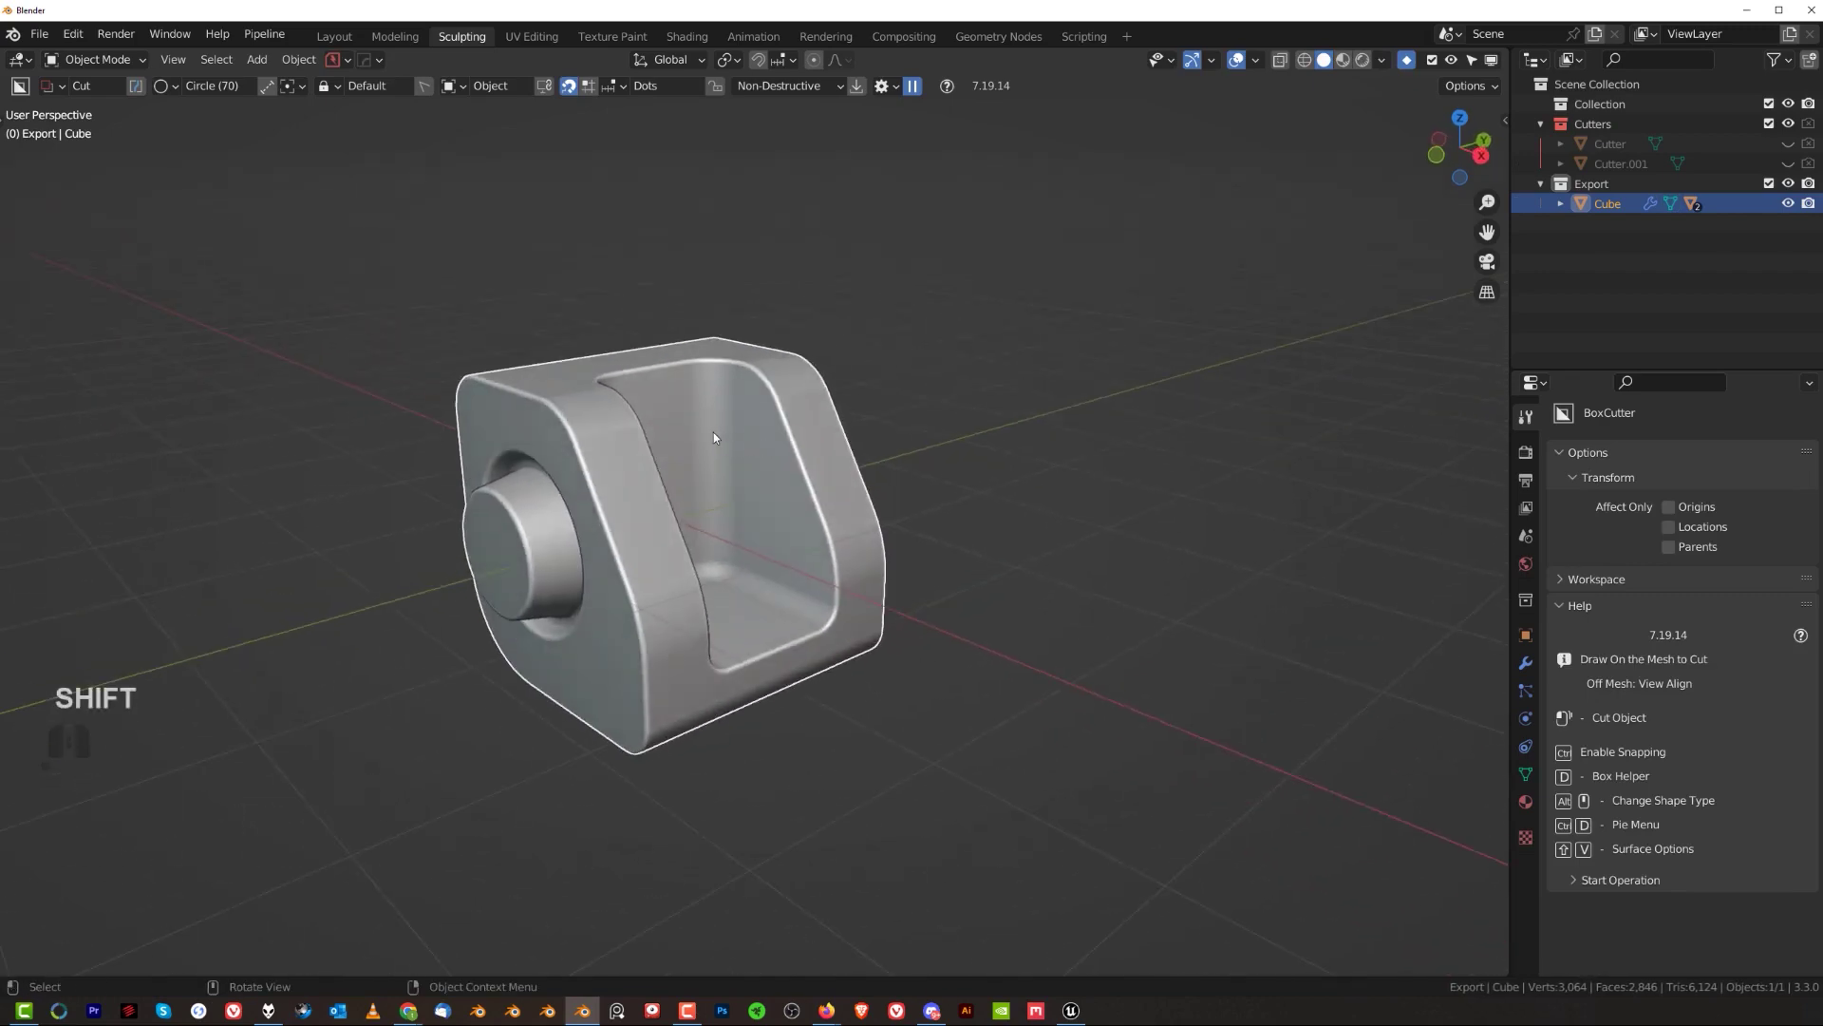
click(270, 36)
mouse_move(290, 76)
Switch to Unreal Engine and examine the Cube's updated shape in the level from several angles
click(1752, 13)
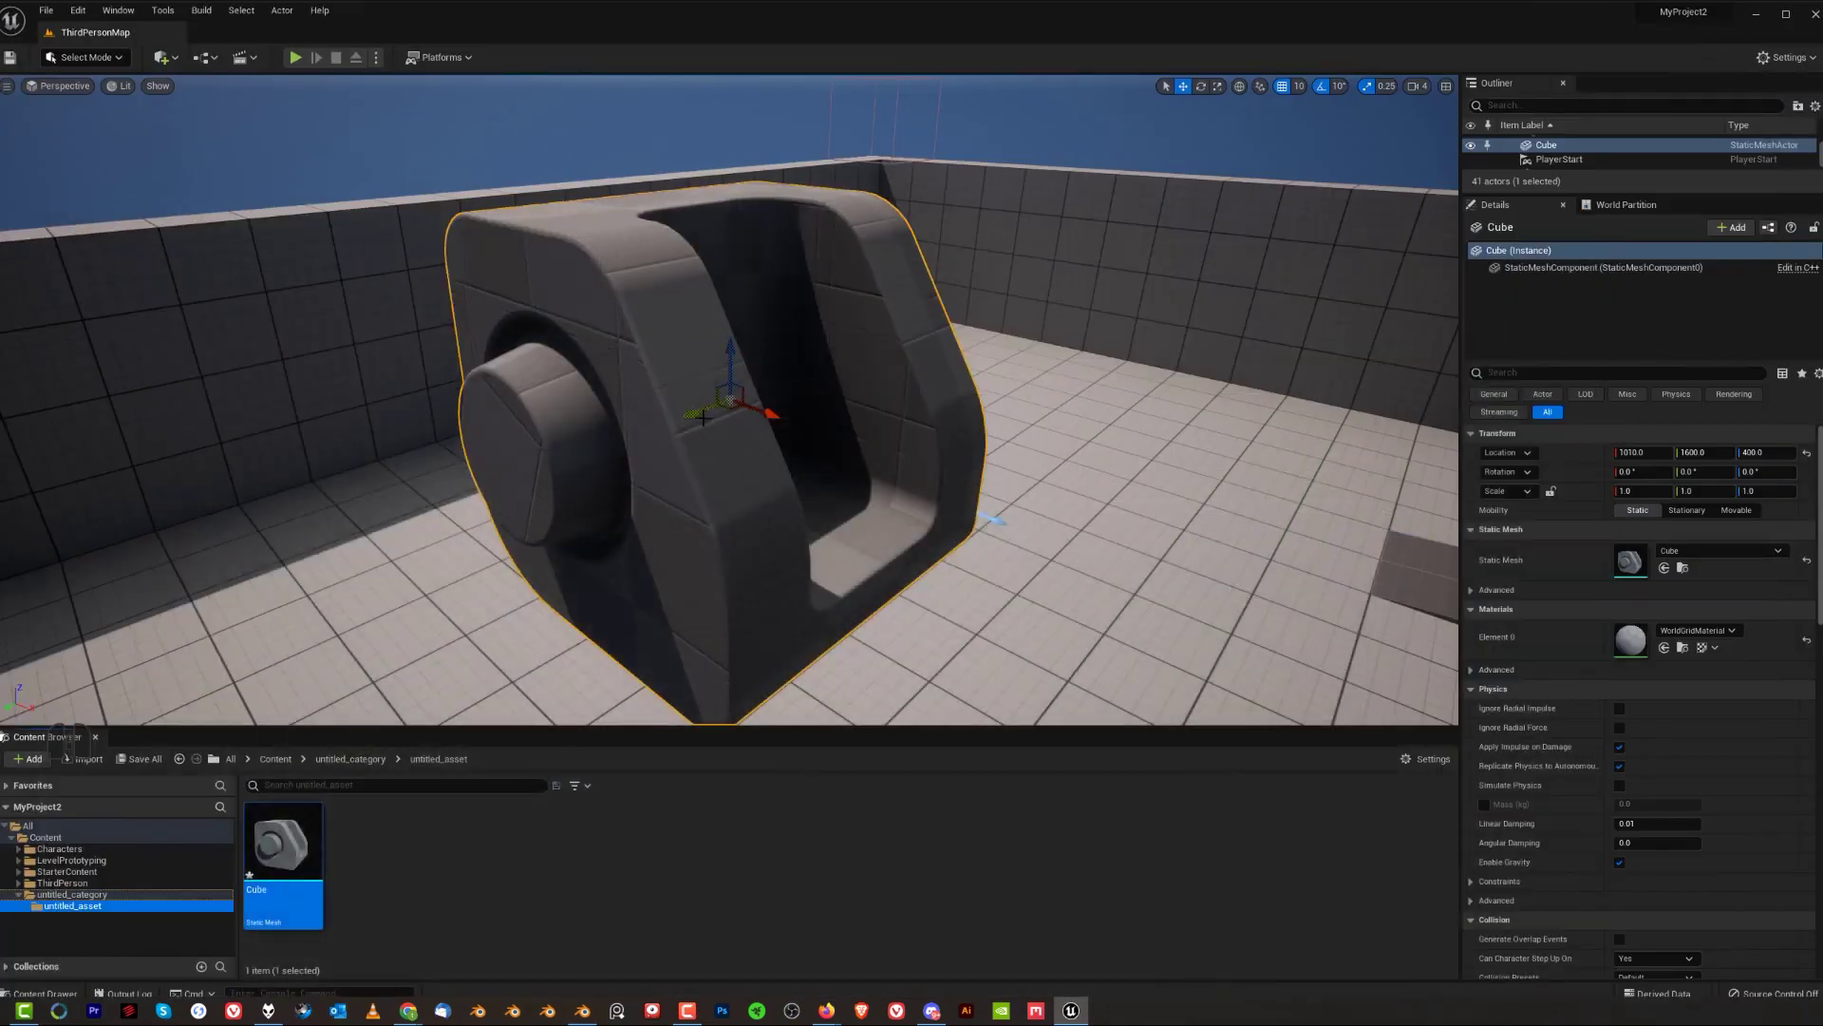
alt+drag(631, 415, 1288, 409)
alt+scroll(729, 400, down, 5)
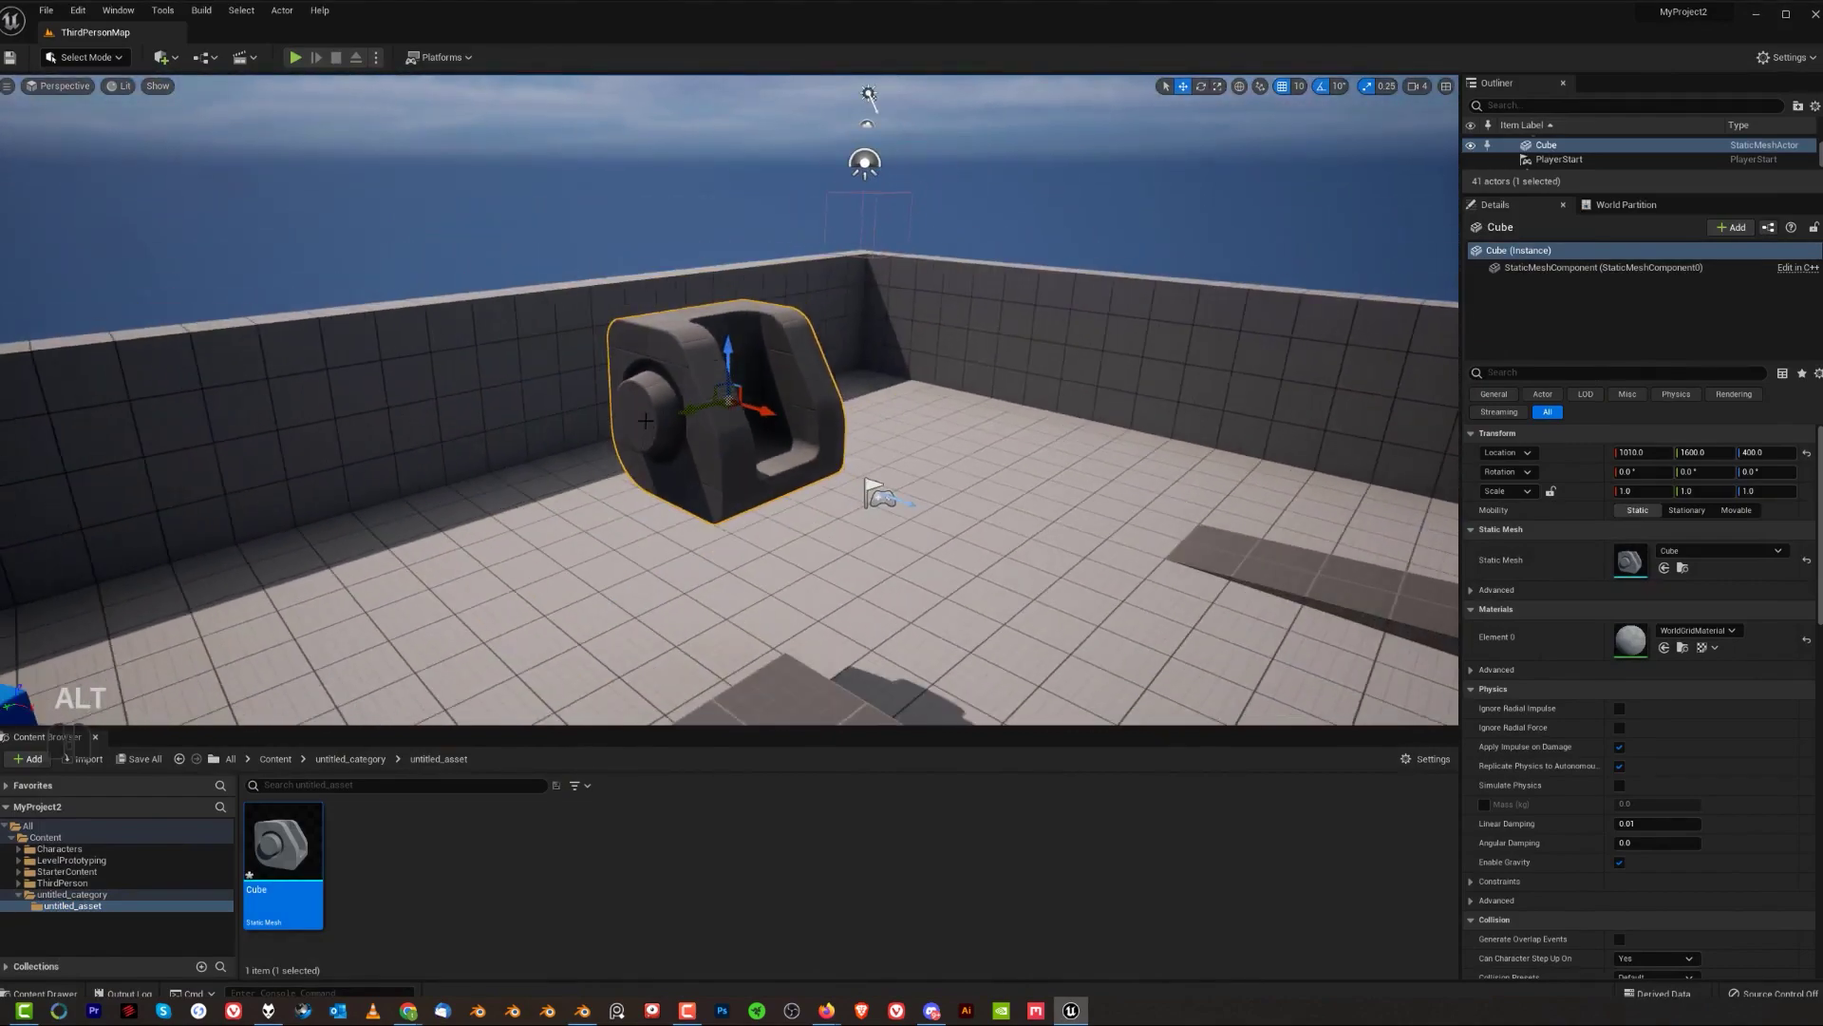
alt+drag(730, 400, 921, 336)
alt+drag(480, 837, 532, 837)
alt+drag(722, 399, 683, 399)
Create a material named NewMaterial in the untitled_asset folder and open it in the material editor
right_click(531, 878)
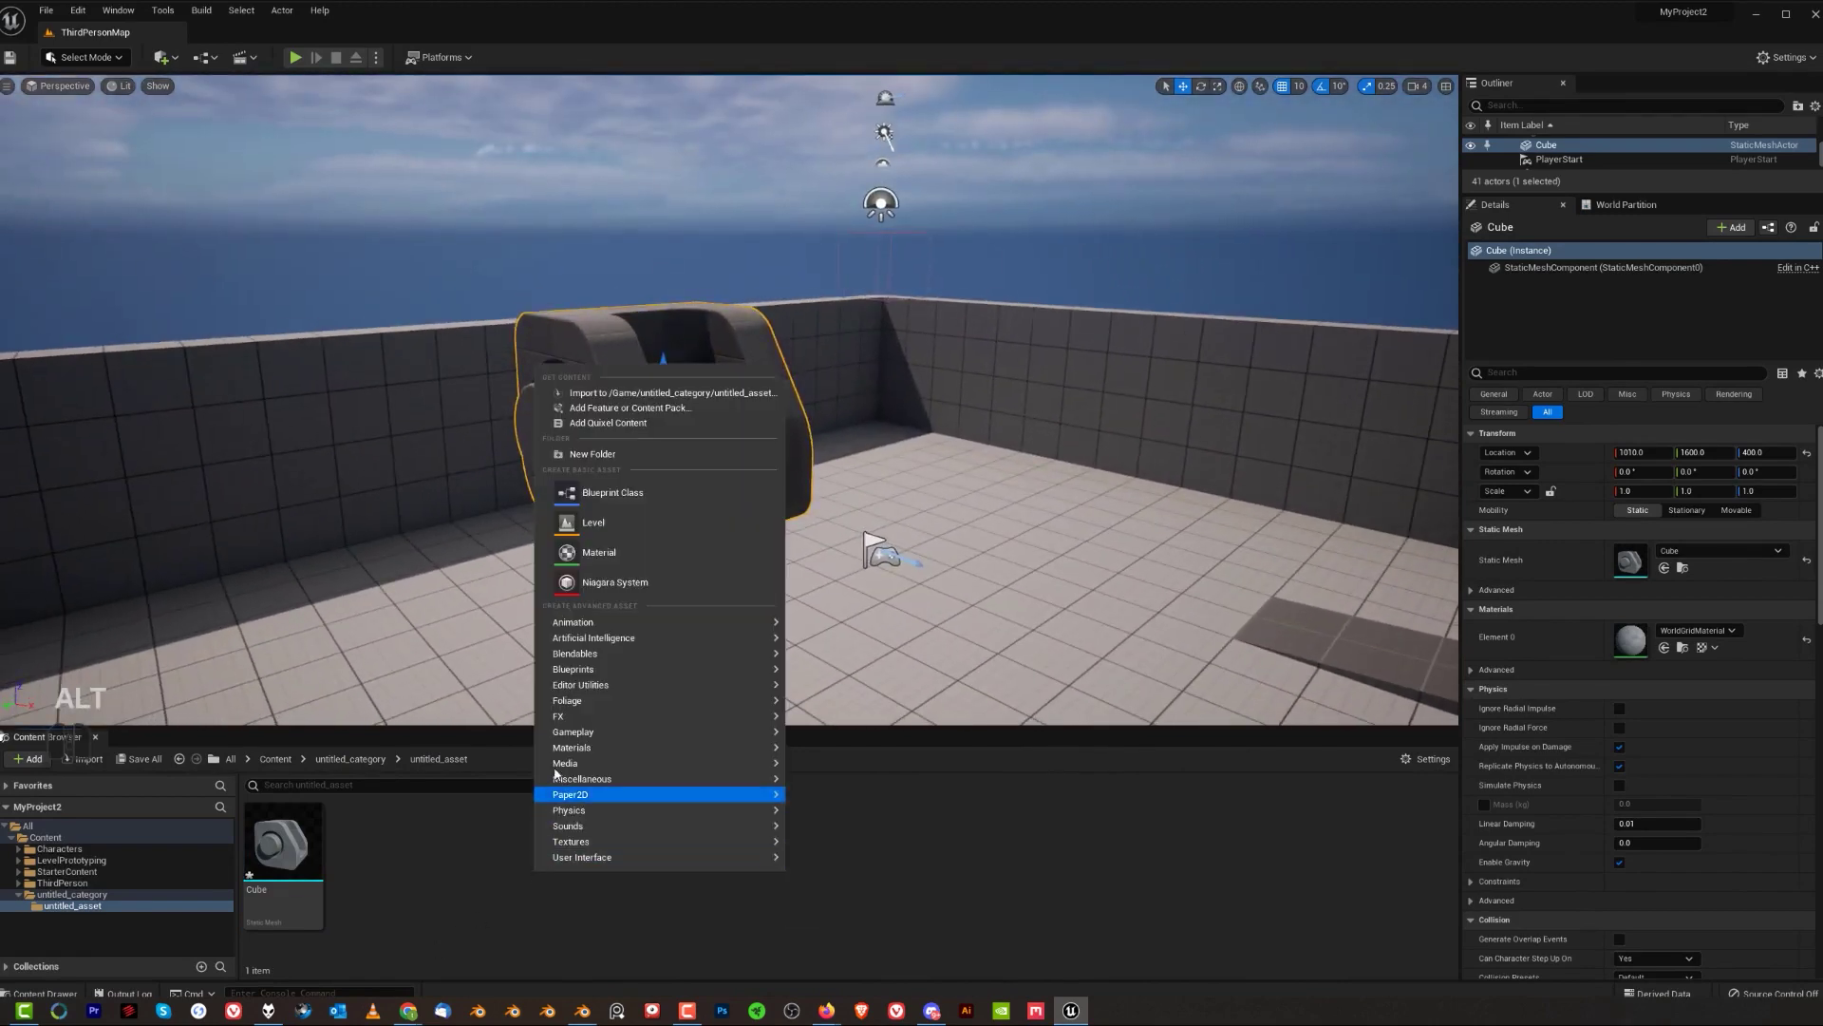
click(603, 553)
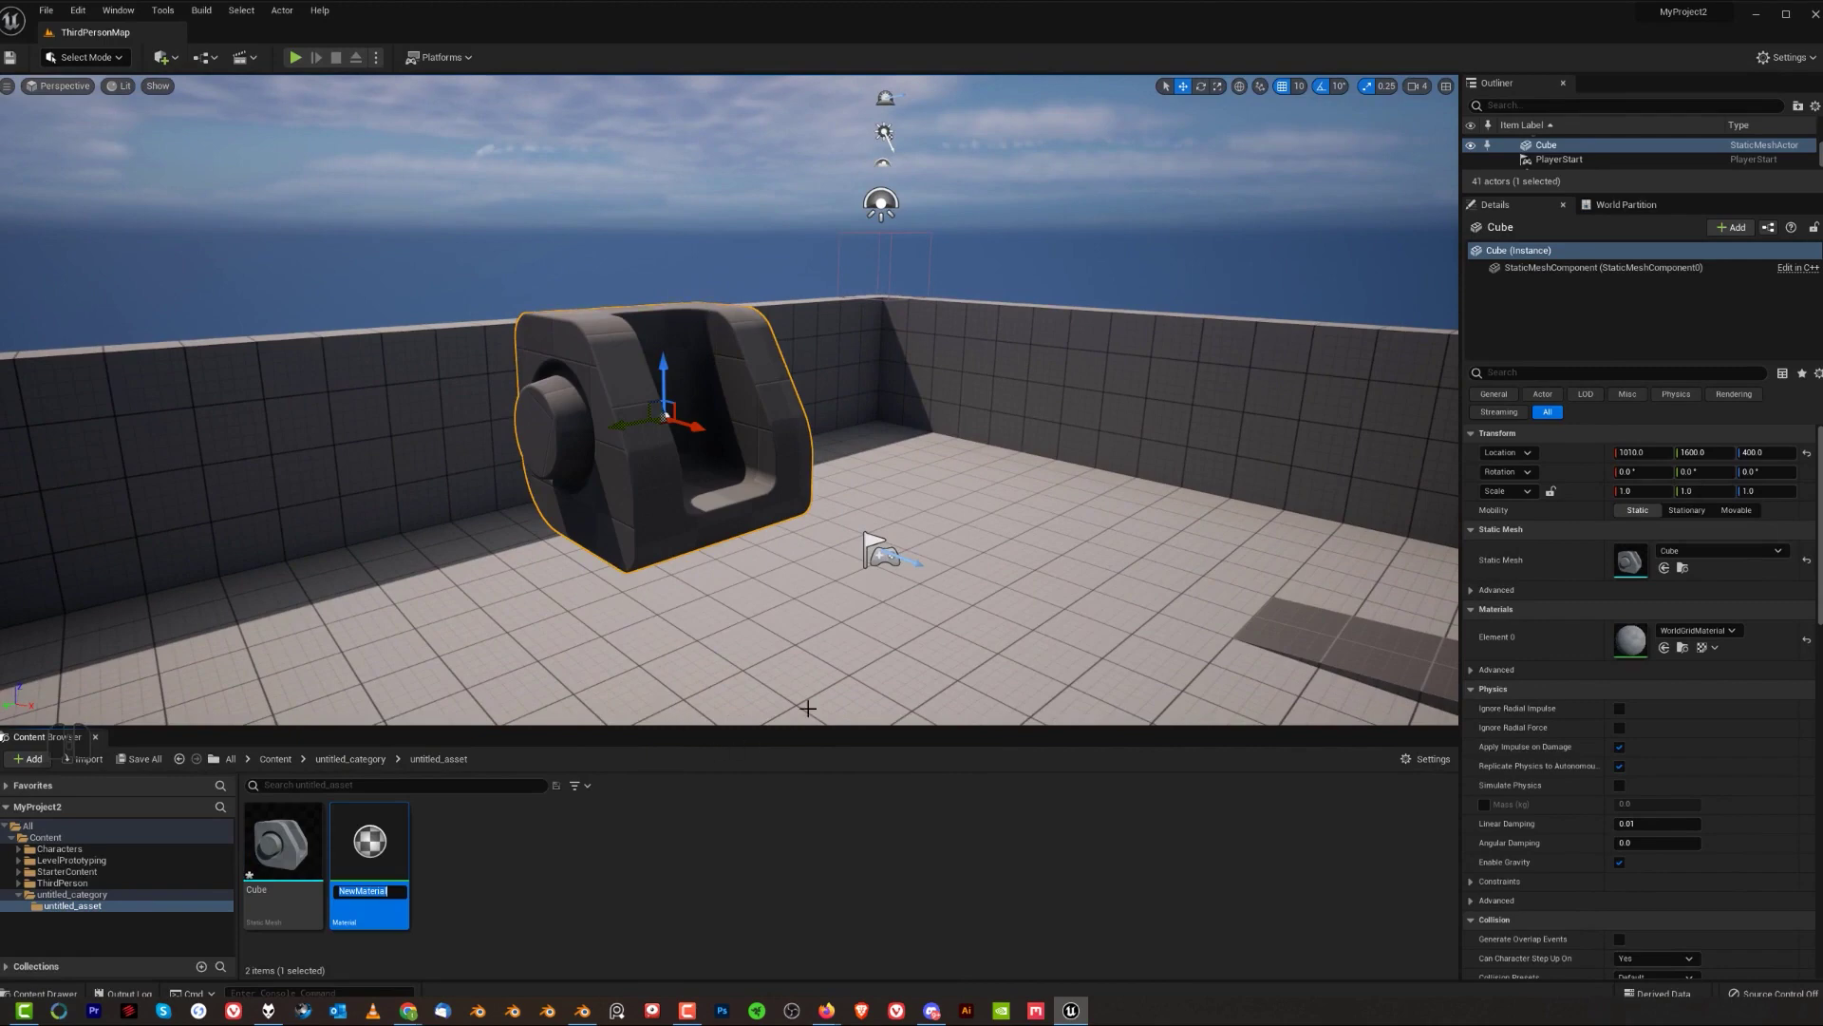
key(Return)
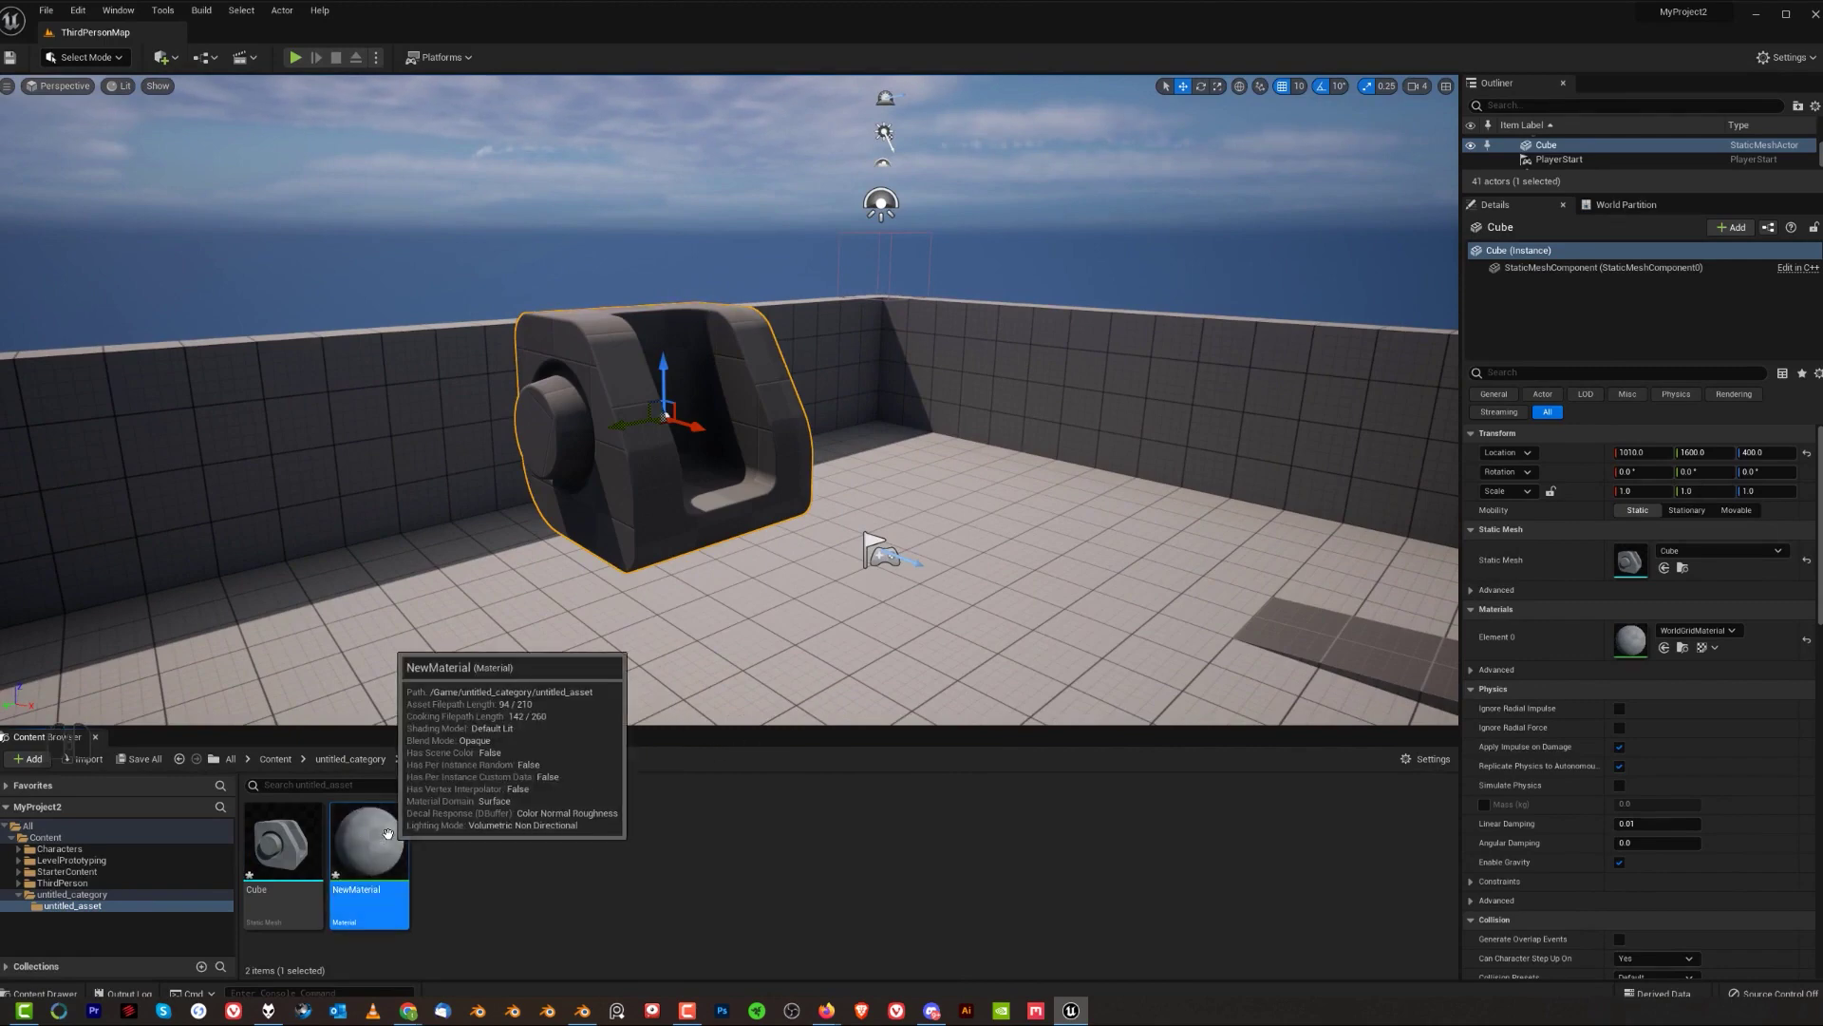
double_click(368, 841)
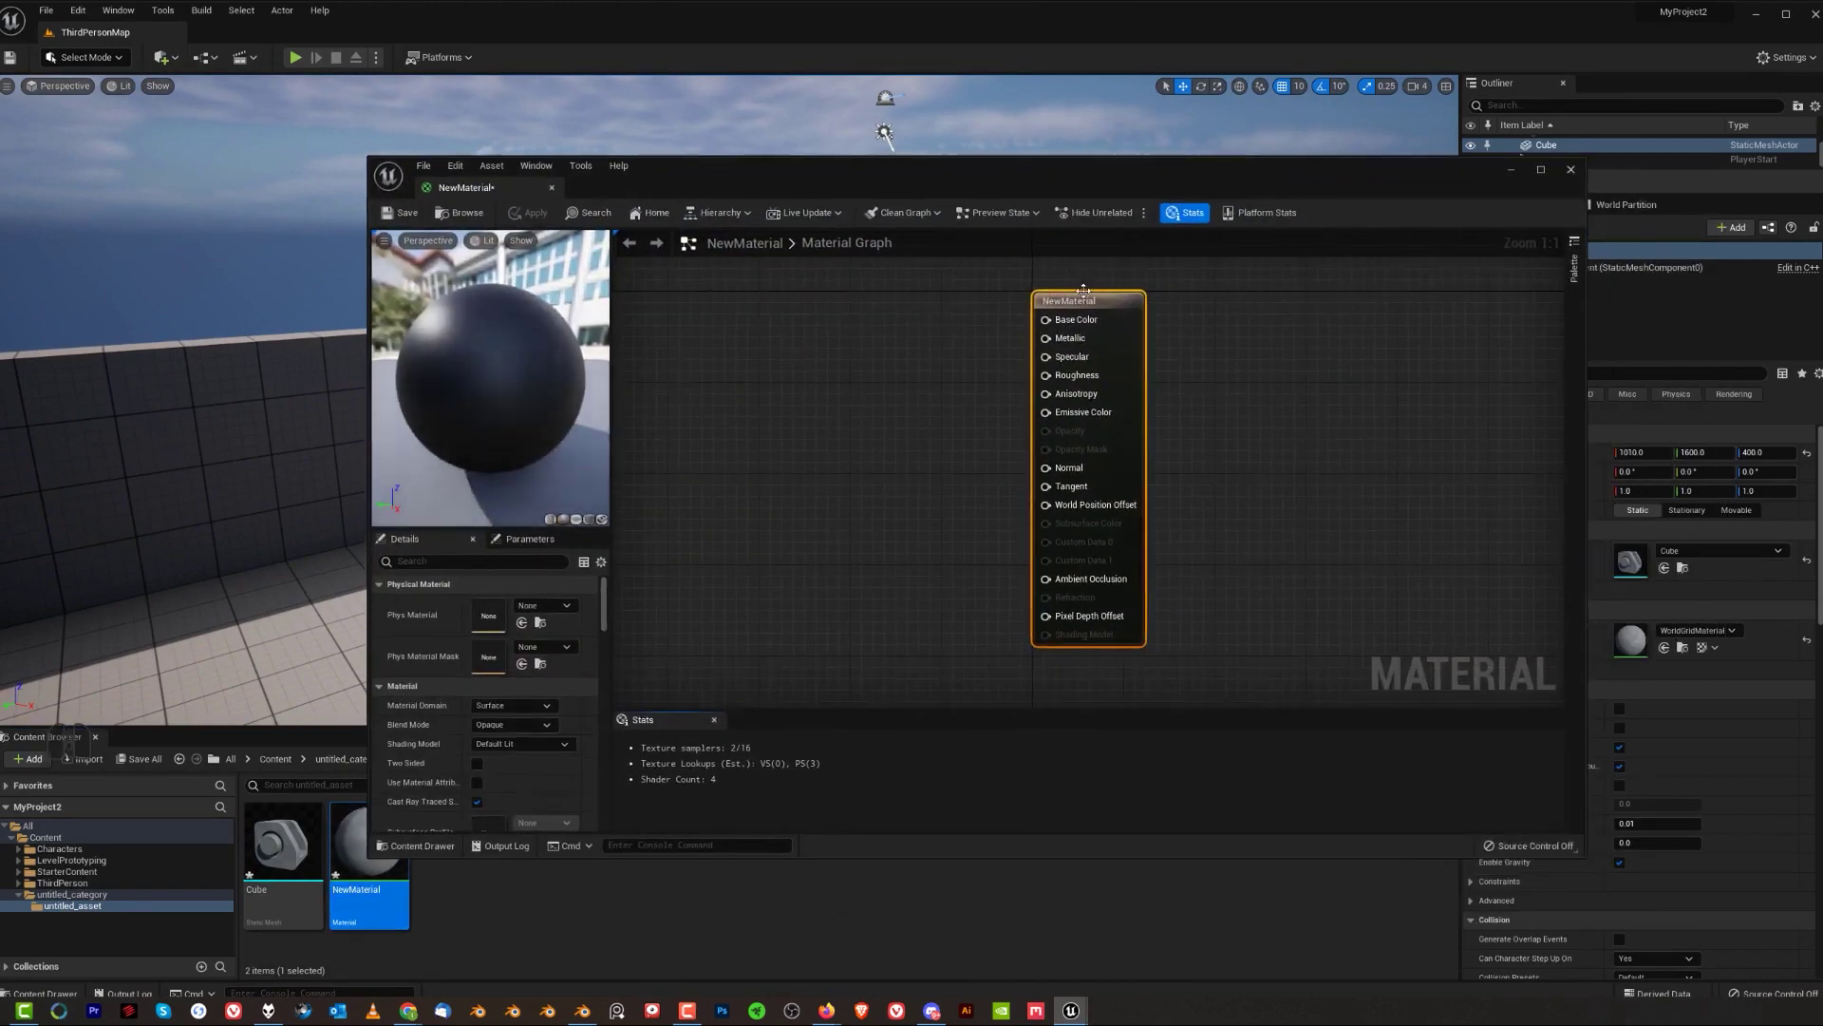
Move the NewMaterial result node aside, add a Constant3Vector node and connect it to Base Color
drag(1091, 301, 1285, 314)
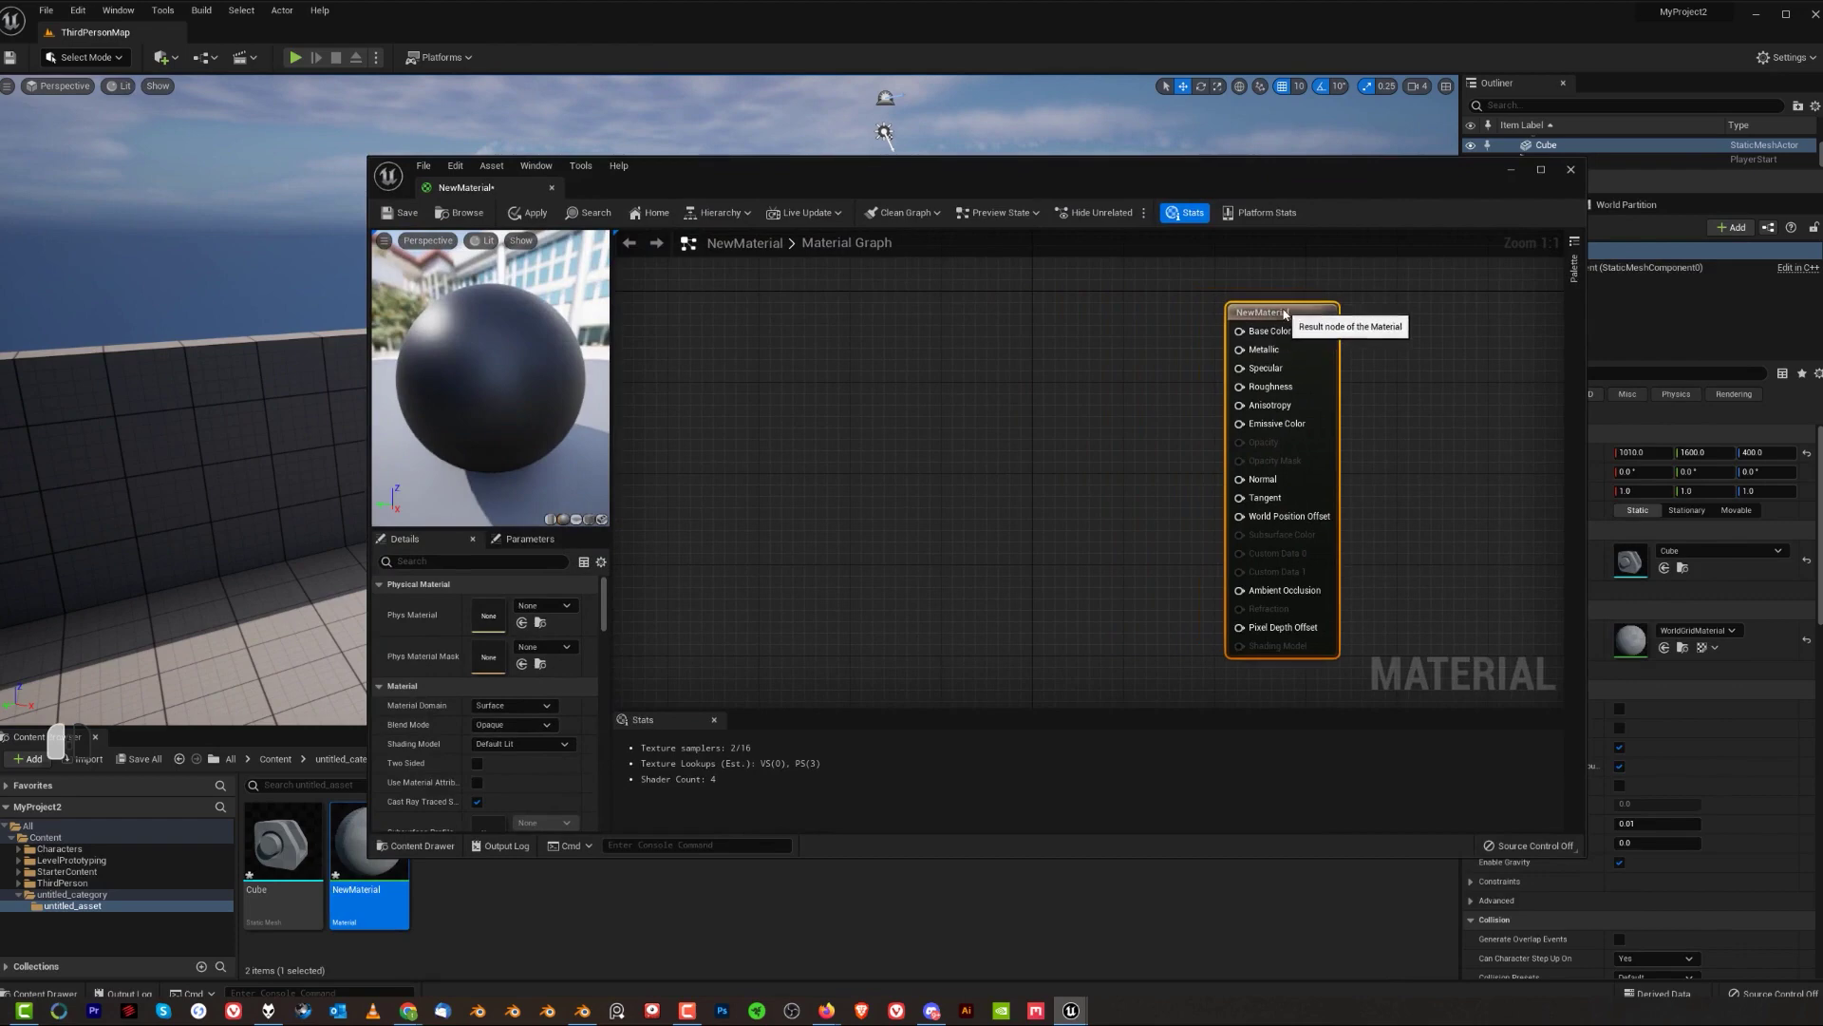
click(1018, 401)
drag(1068, 406, 1246, 342)
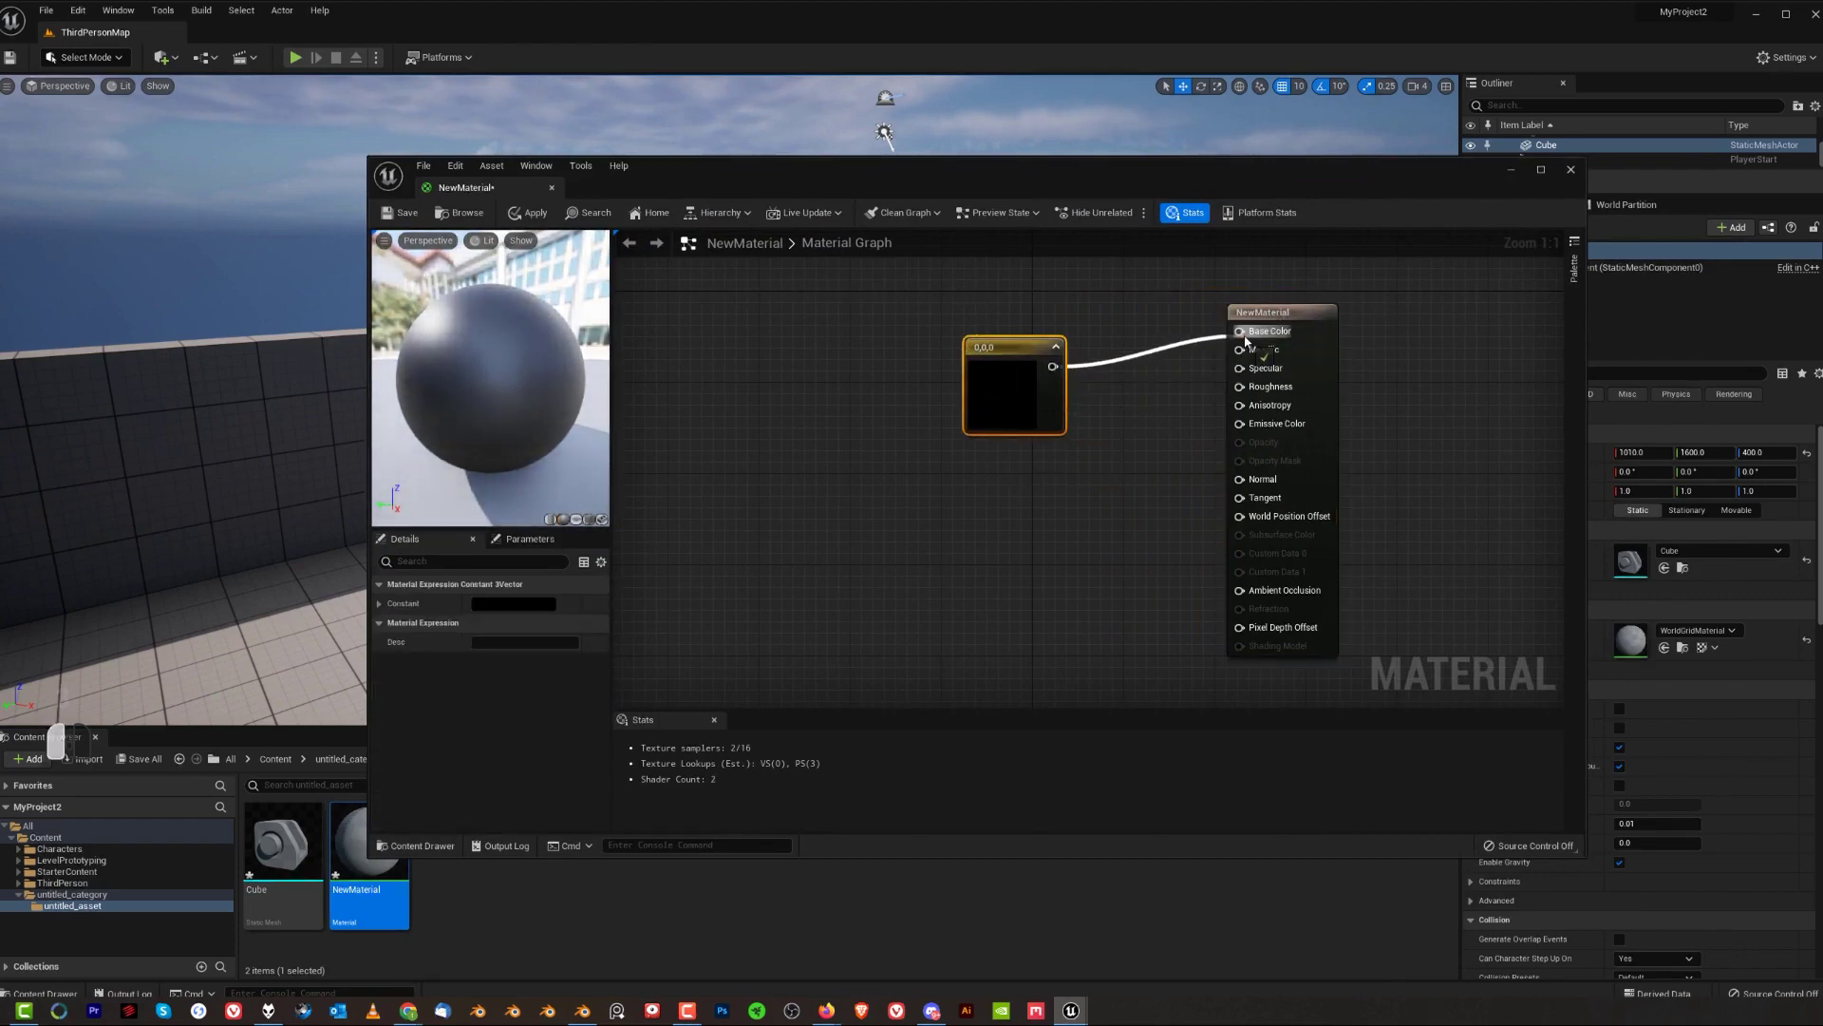
Set the constant node's colour to light purple, about R 0.444, G 0.251, B 0.797
double_click(1023, 402)
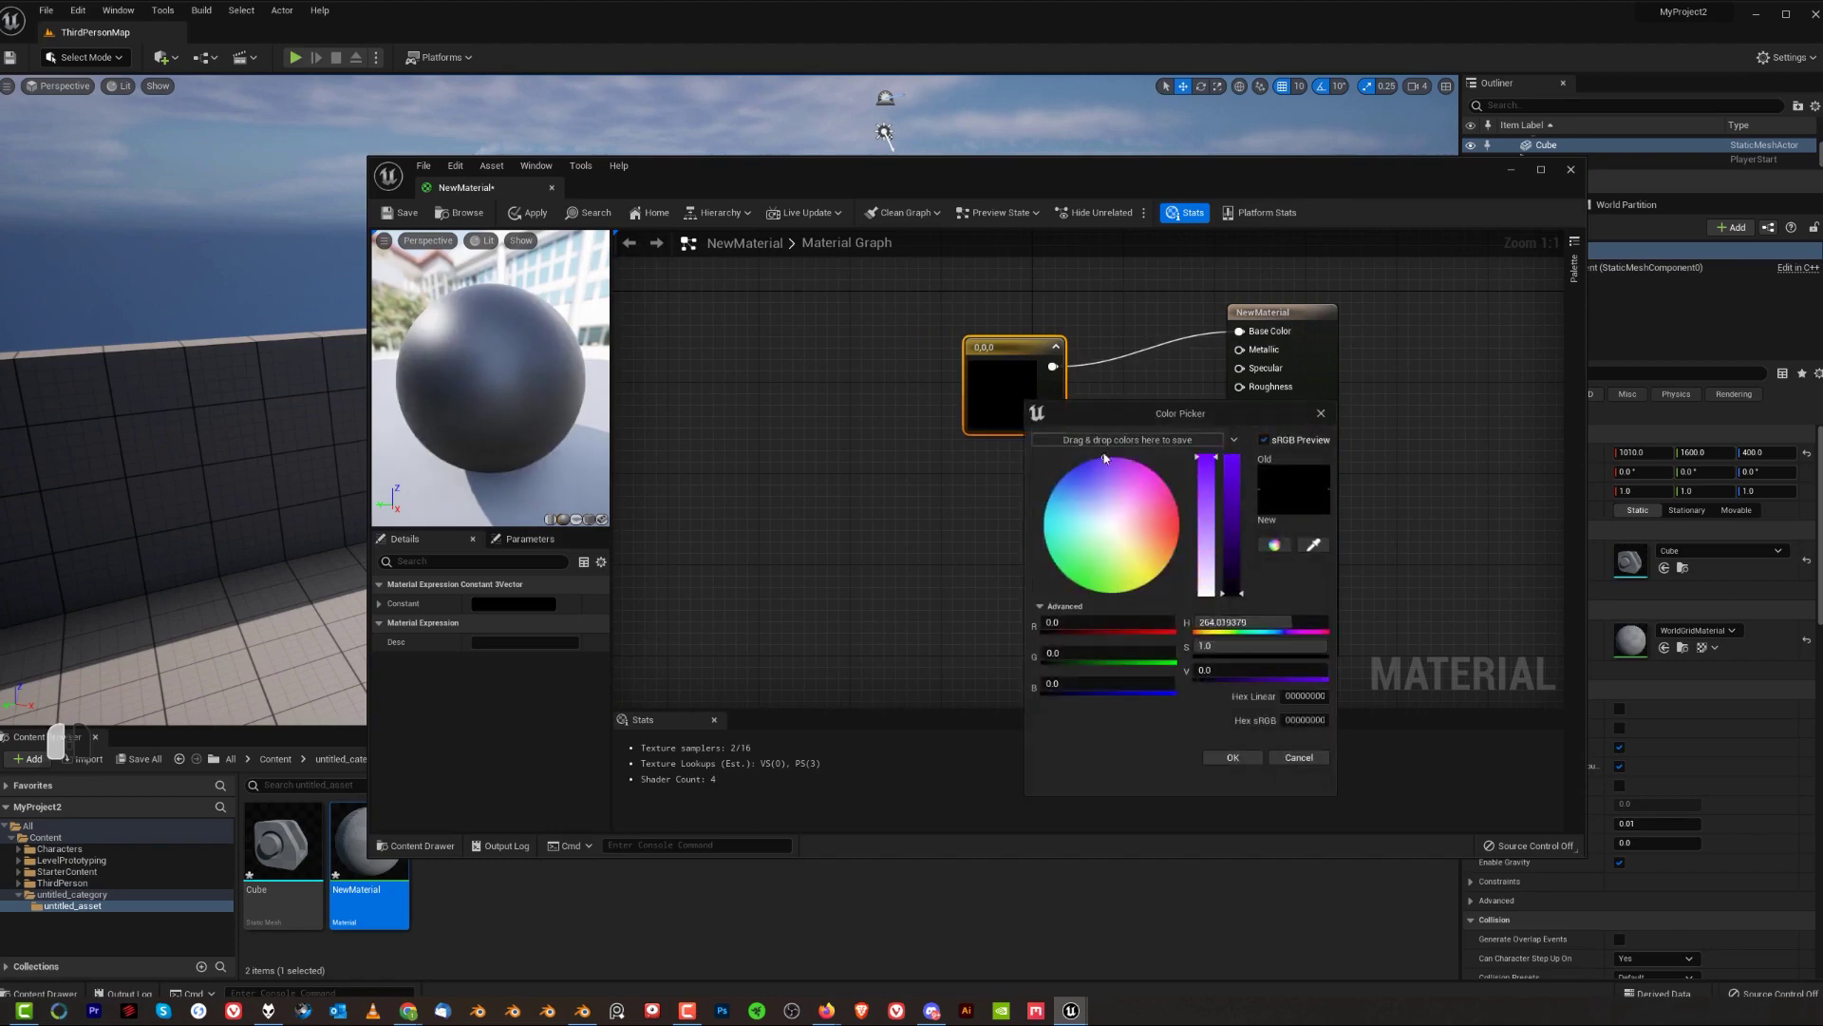
drag(1231, 550, 1229, 495)
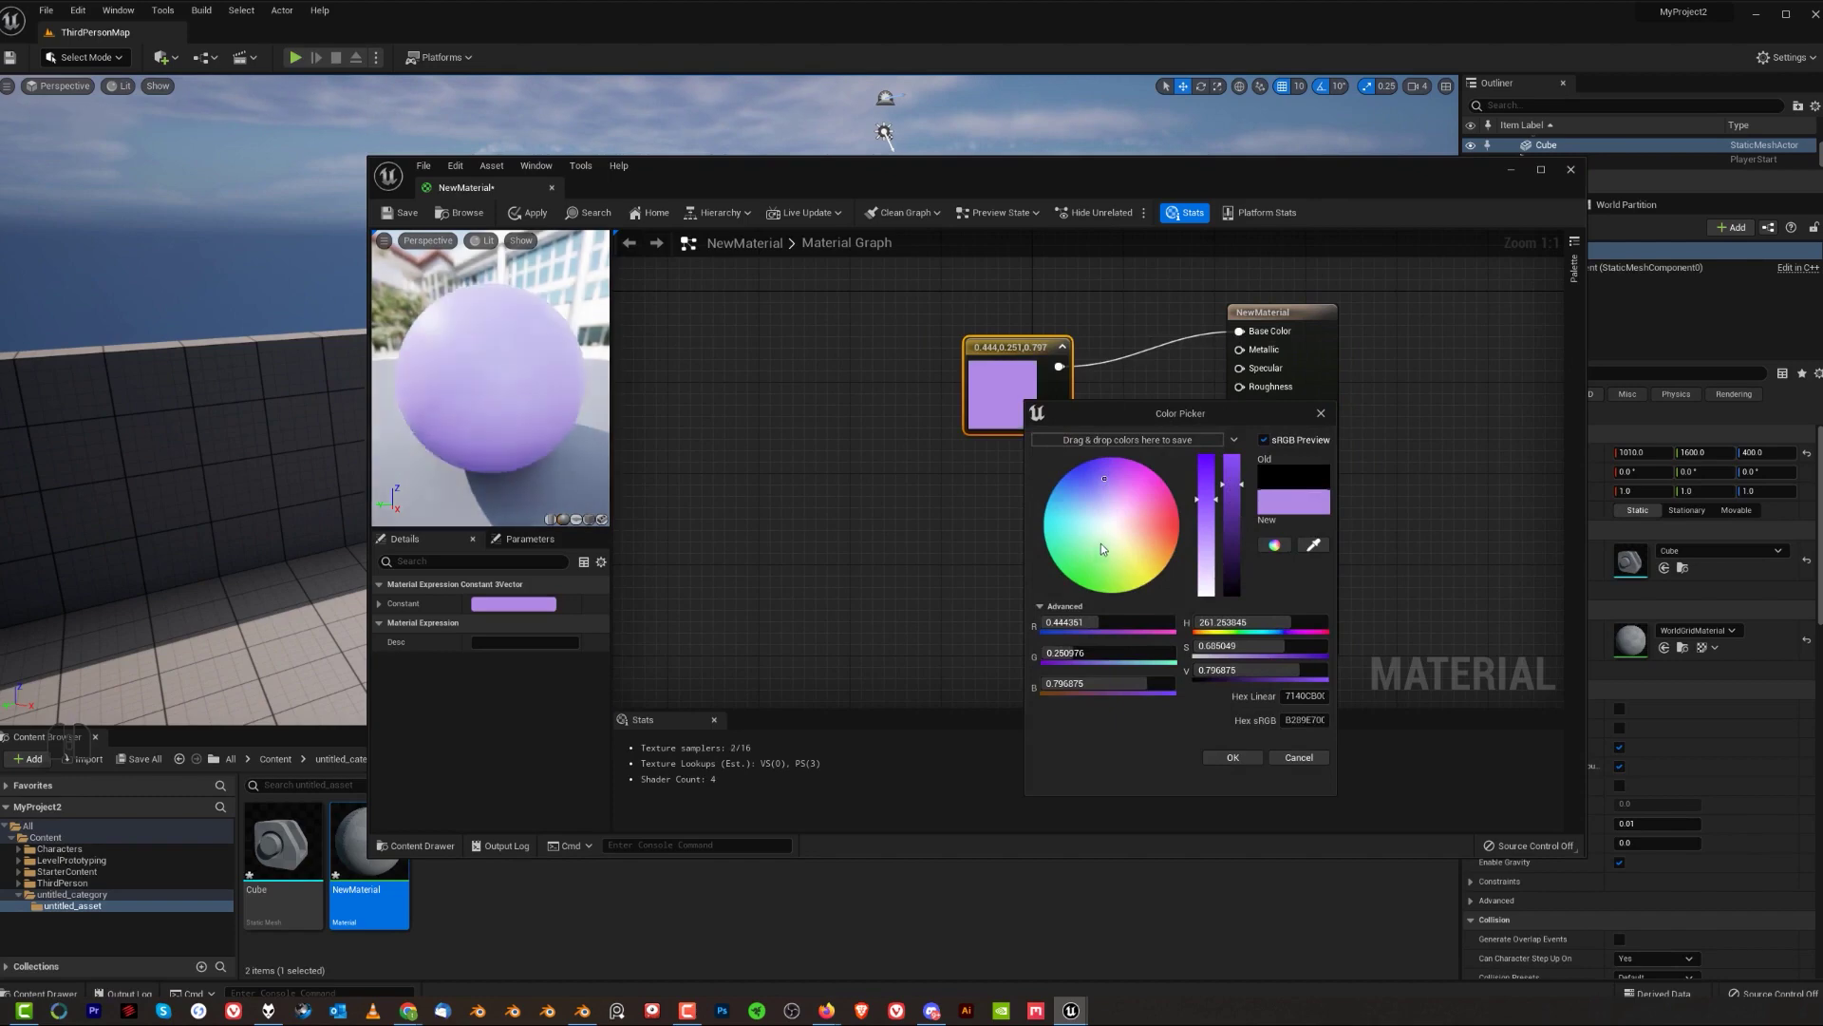
click(1232, 758)
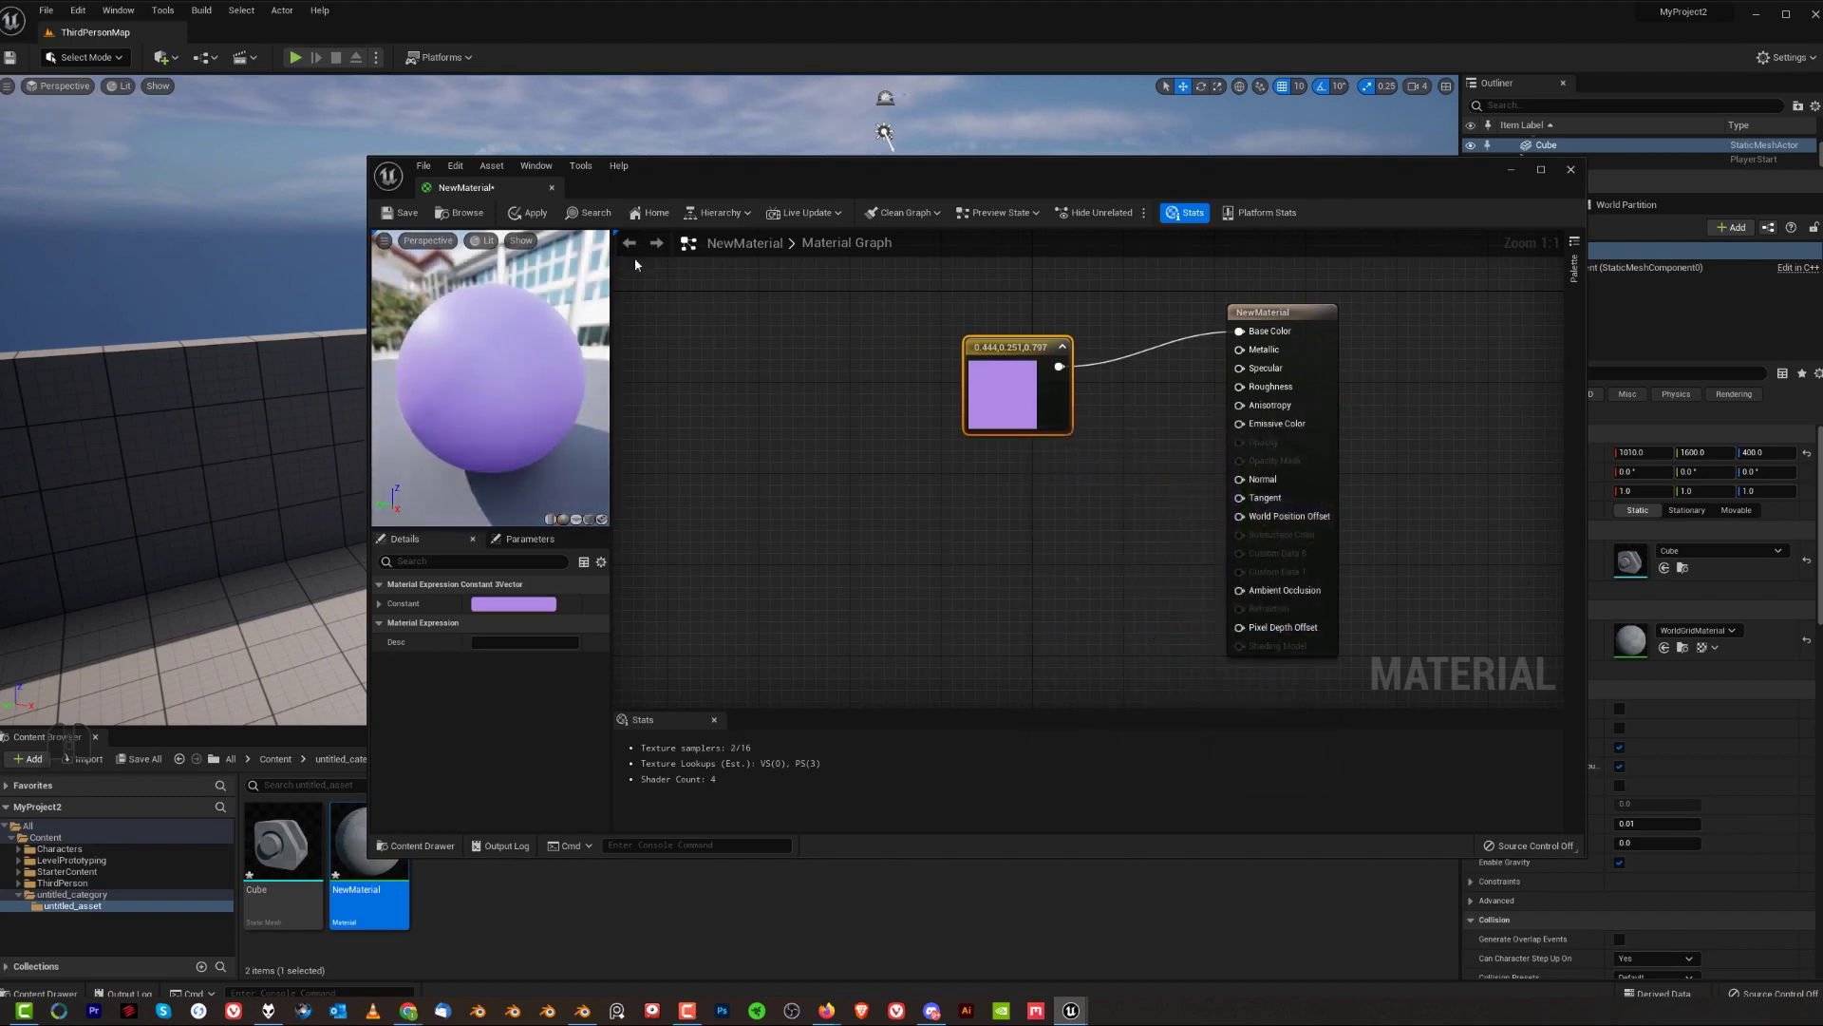
Close the material editor, keeping the changes, and assign NewMaterial to the Cube in the level
click(1570, 170)
key(ctrl+z)
drag(375, 857, 590, 369)
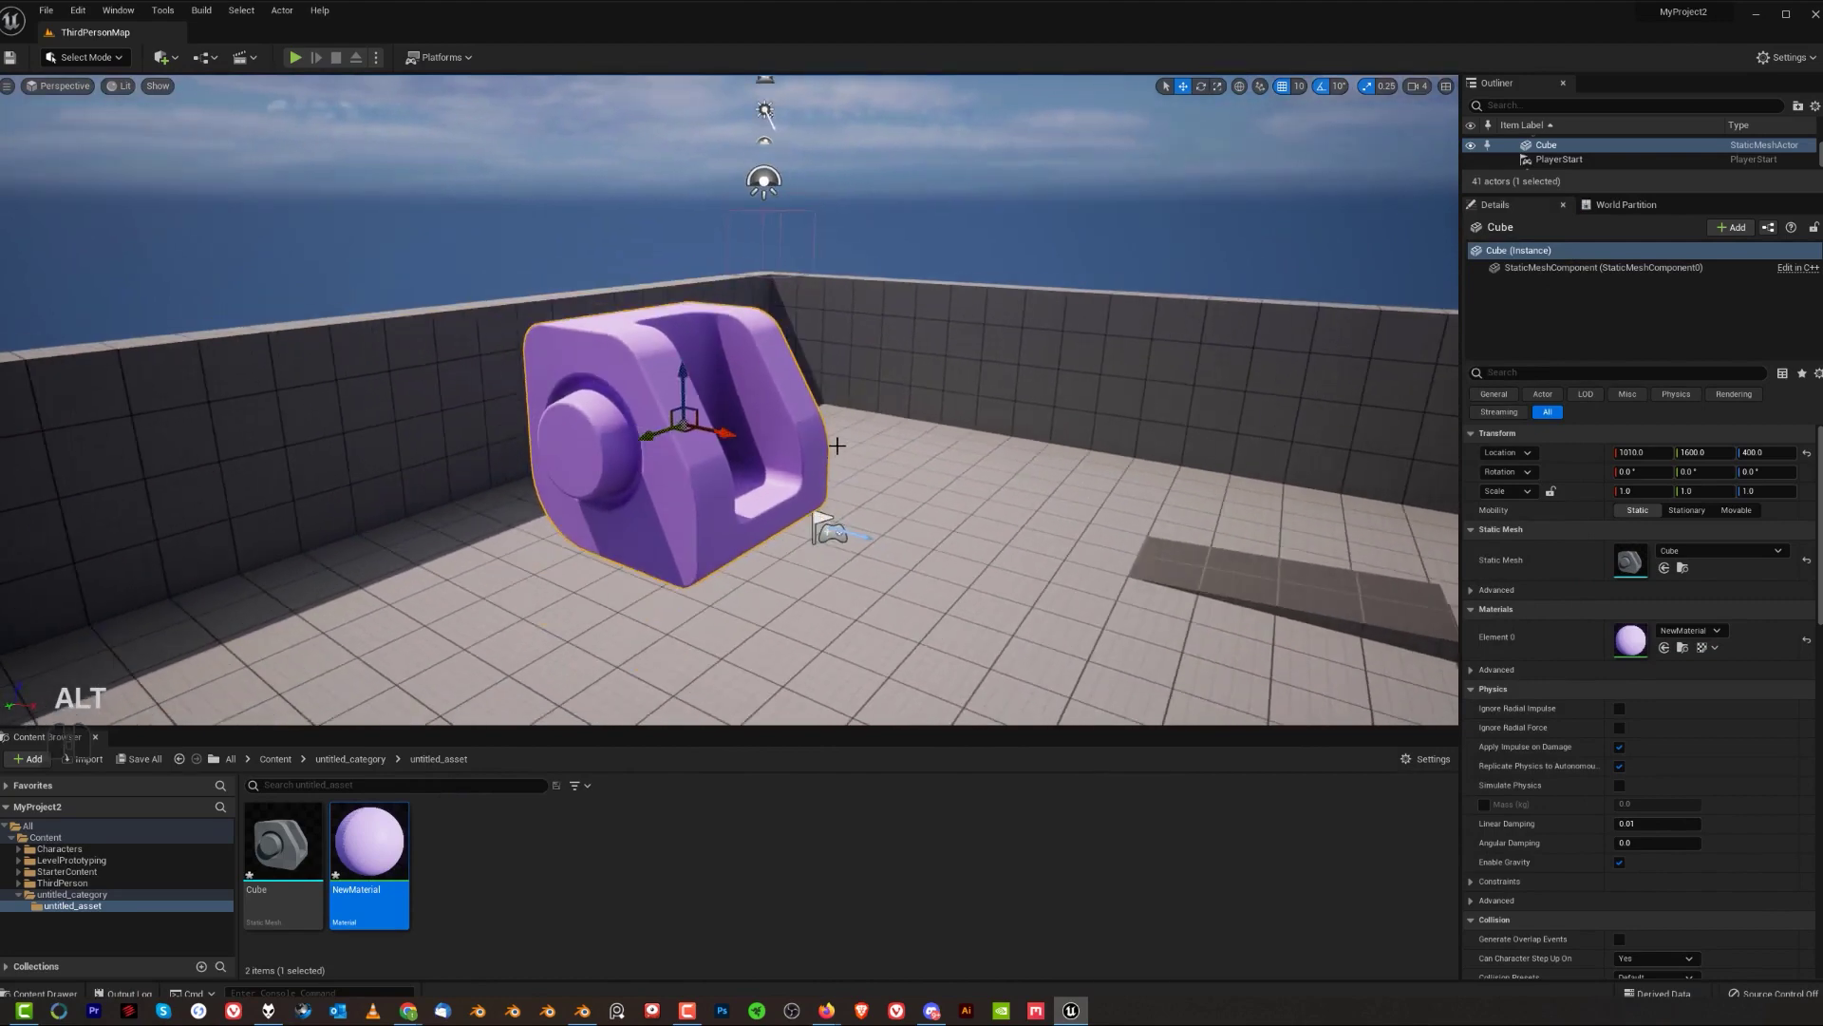
alt+drag(836, 445, 819, 446)
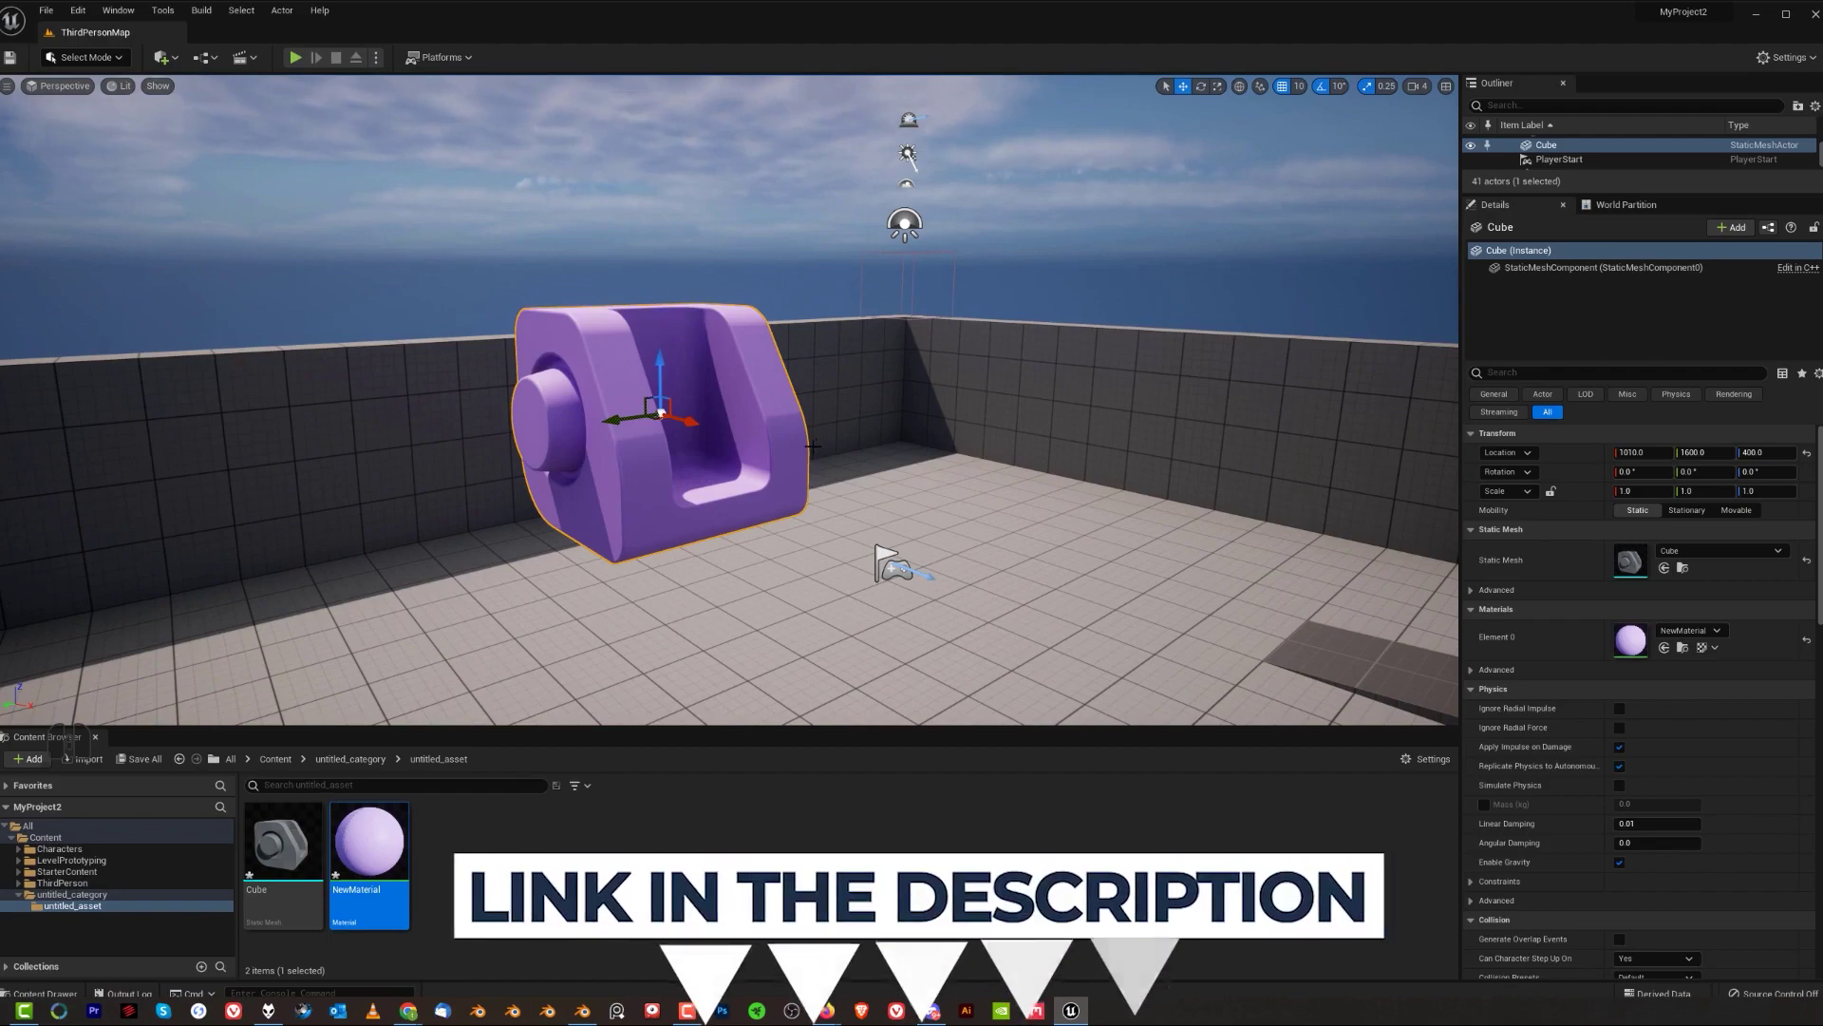
alt+drag(819, 463, 790, 410)
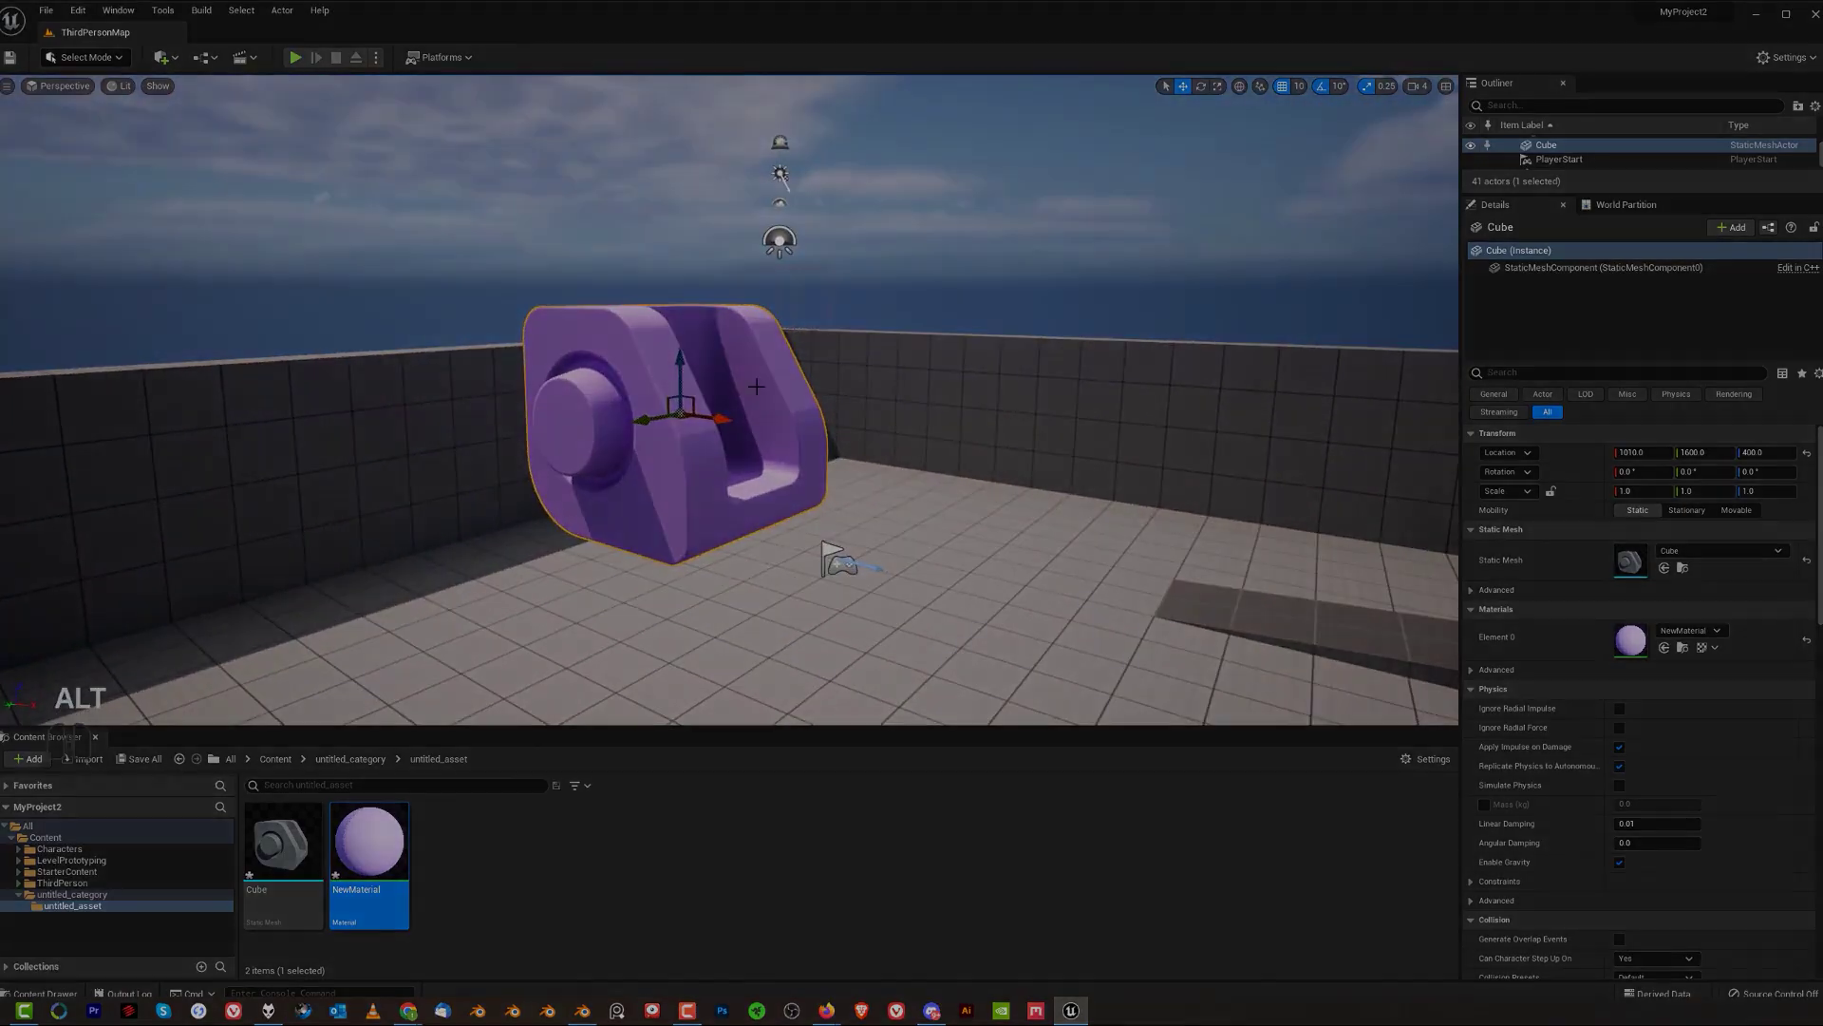